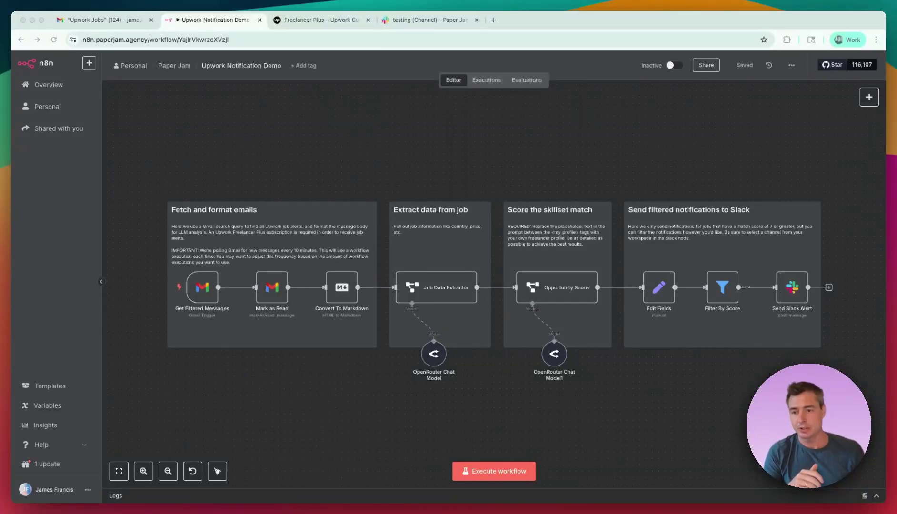
- Switch to Upwork's Freelancer Plus help article and highlight the instant job alerts perk
click(286, 176)
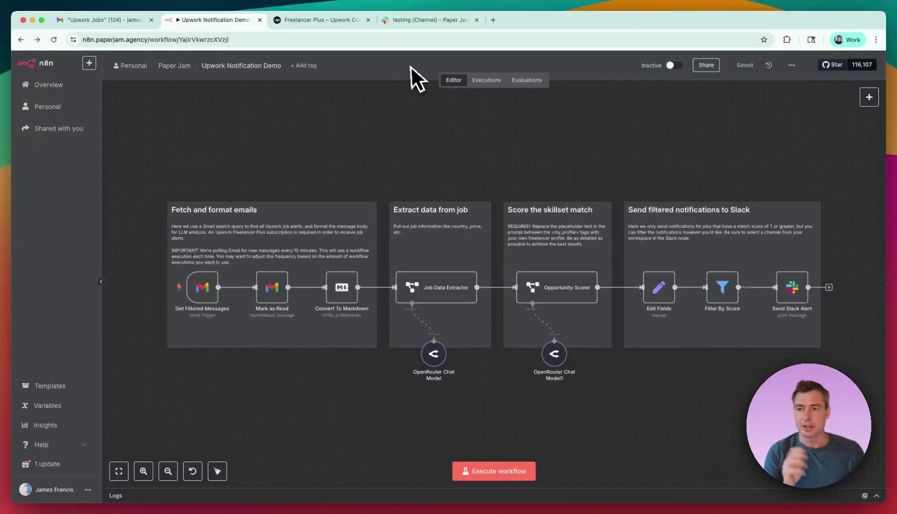
click(324, 21)
click(526, 237)
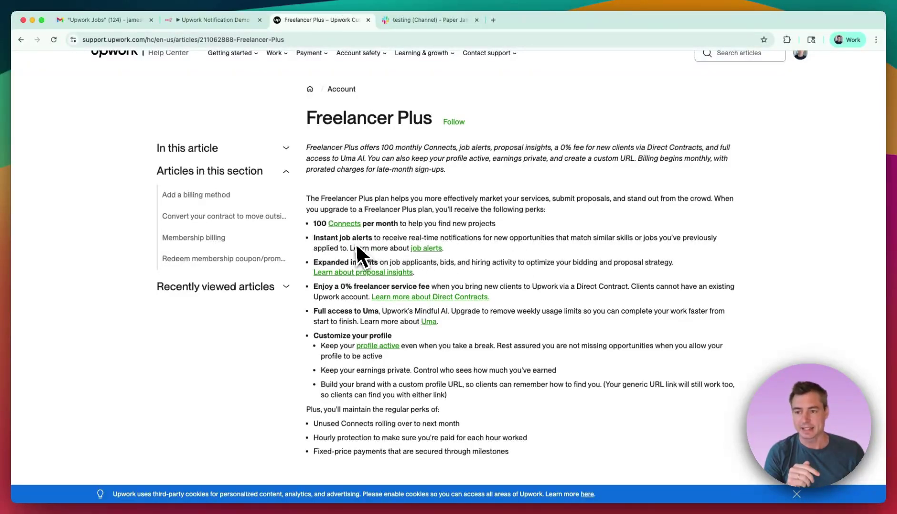
drag(314, 239, 438, 238)
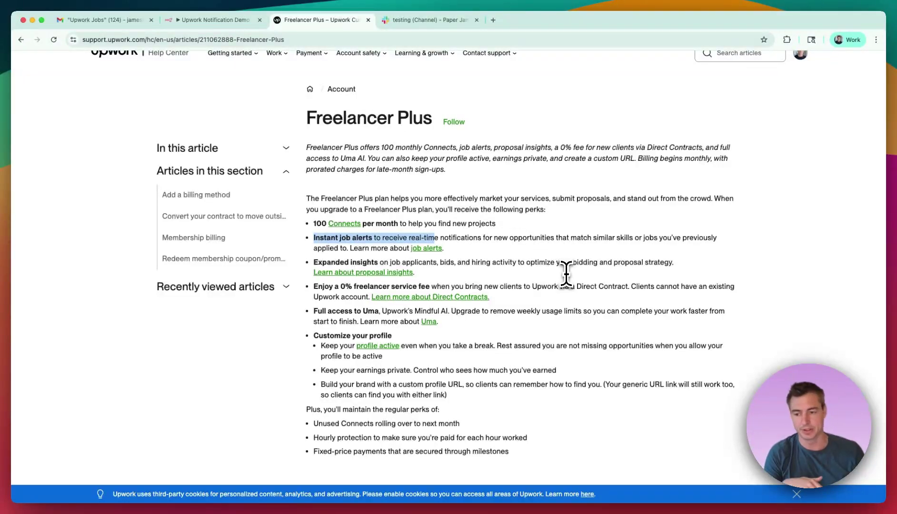
- Switch to Gmail and read the "AI SDR Automation Specialist - n8n Workflow Developer" job alert, including its description and rate details
click(113, 20)
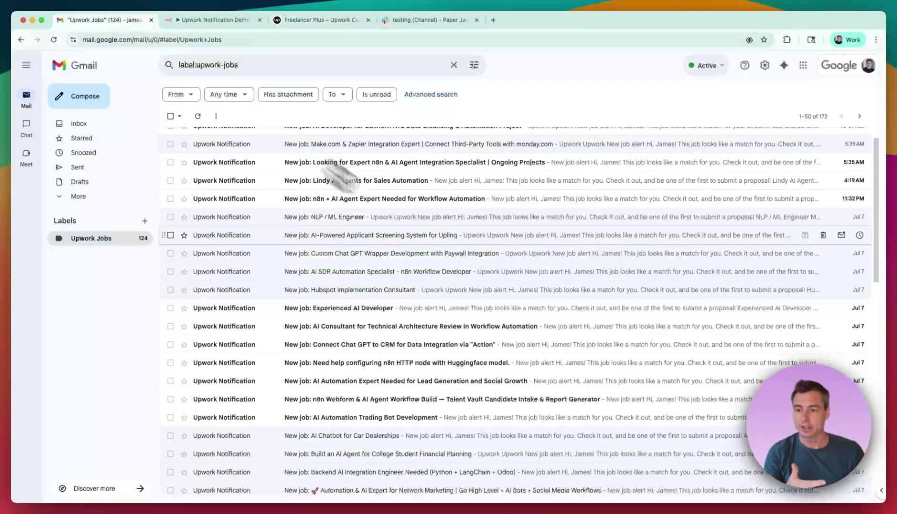
click(400, 273)
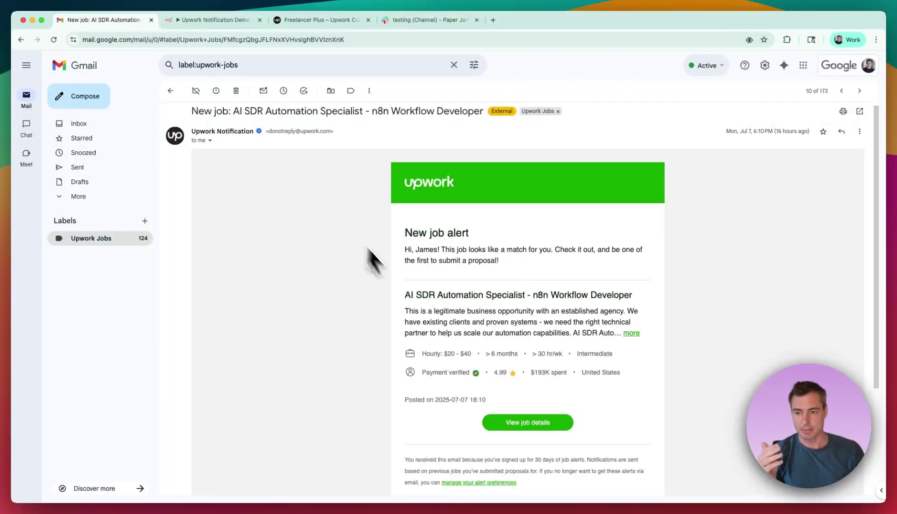
scroll(374, 259, down, 1)
triple_click(464, 283)
click(499, 312)
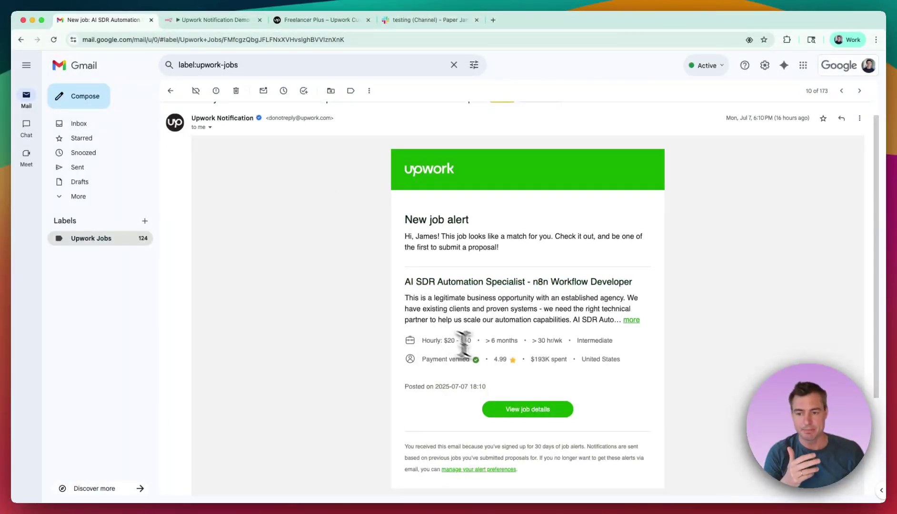
scroll(388, 384, up, 1)
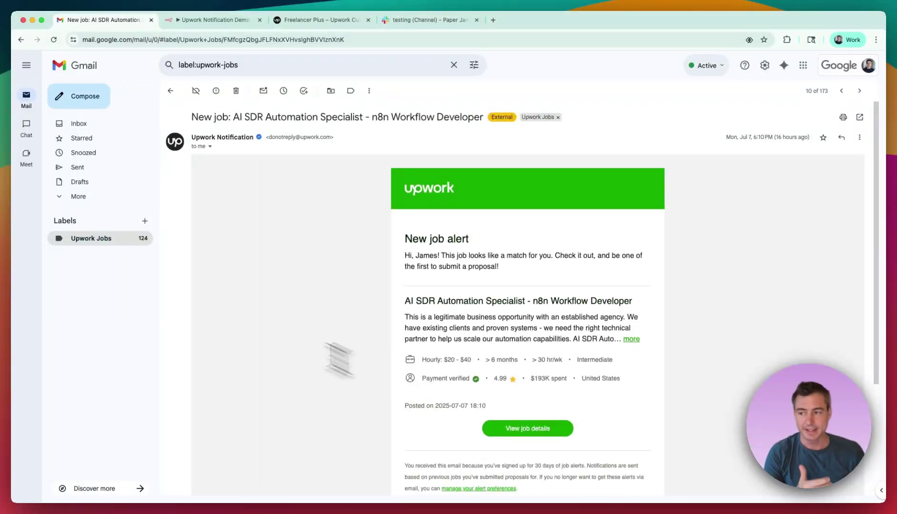
- Return to the Upwork Jobs label and look through its list of job alert emails
click(94, 241)
scroll(290, 241, down, 6)
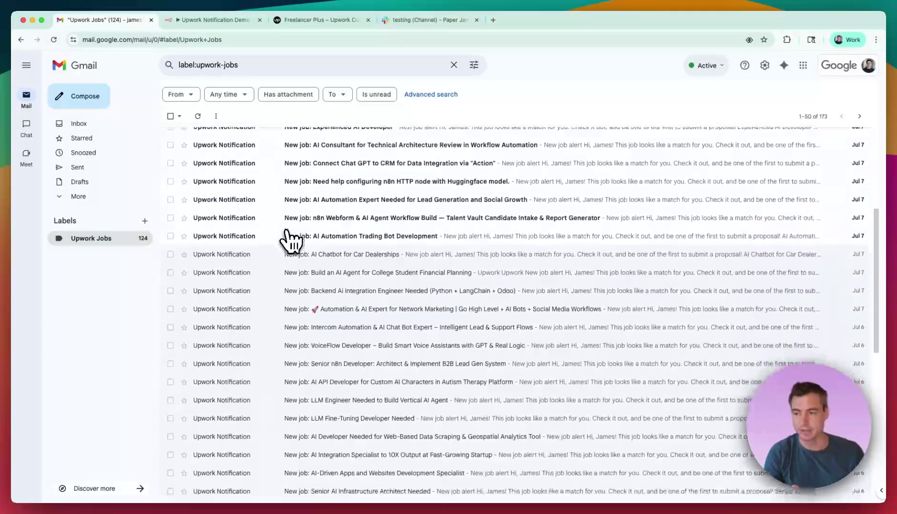
scroll(290, 238, down, 2)
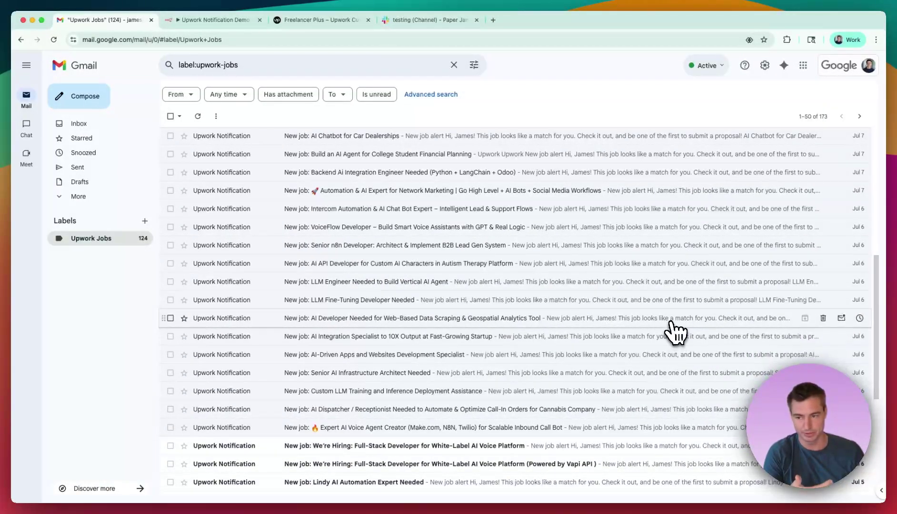
scroll(675, 330, up, 1)
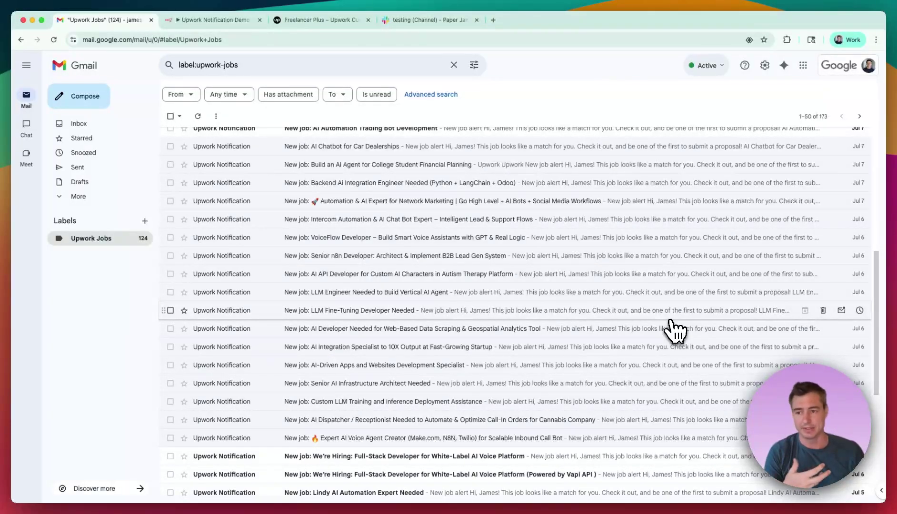
scroll(673, 330, down, 5)
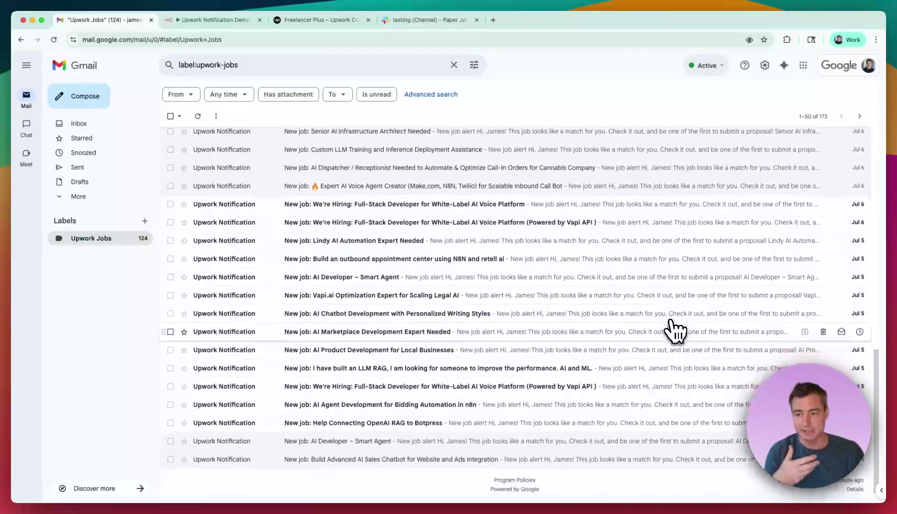
scroll(673, 331, up, 1)
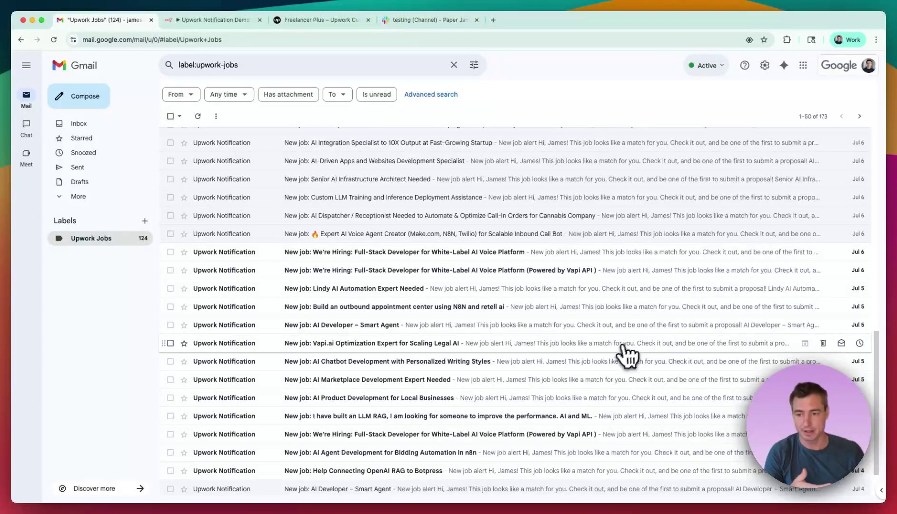
scroll(624, 358, up, 3)
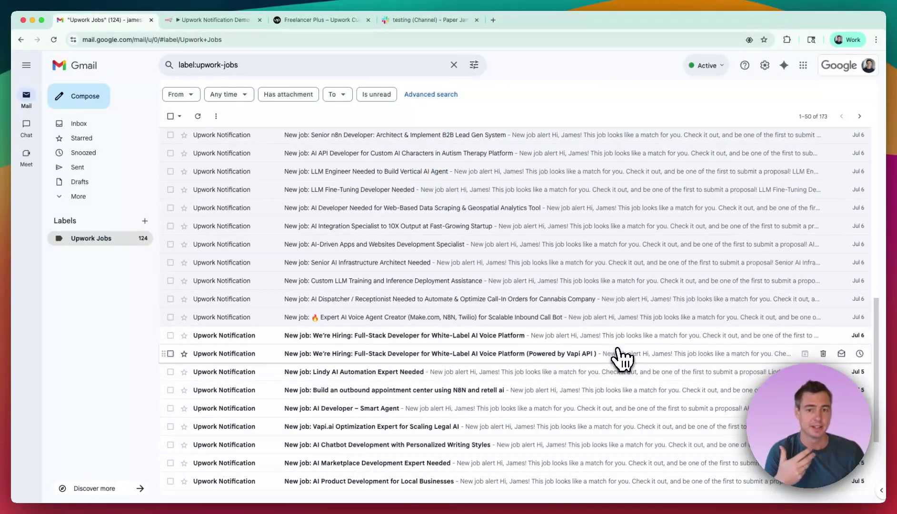
scroll(621, 358, up, 4)
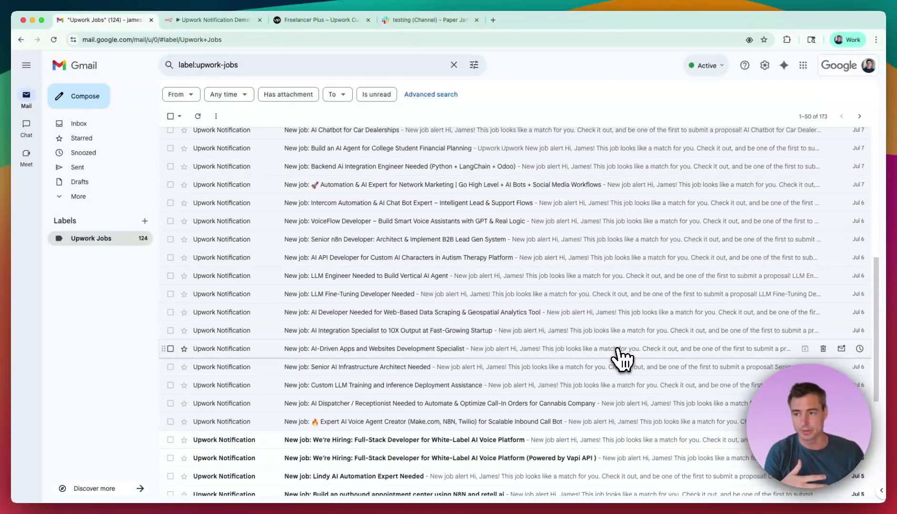
scroll(622, 358, up, 7)
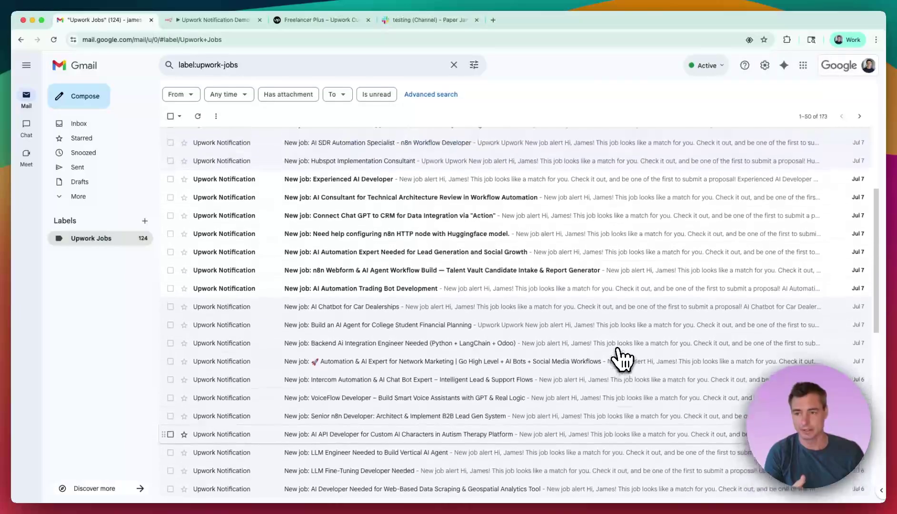
scroll(621, 359, up, 3)
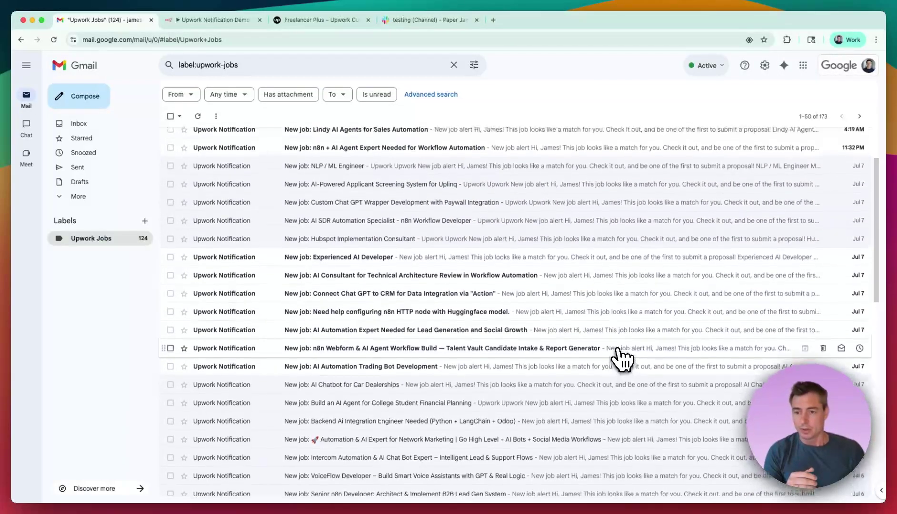
scroll(621, 358, up, 3)
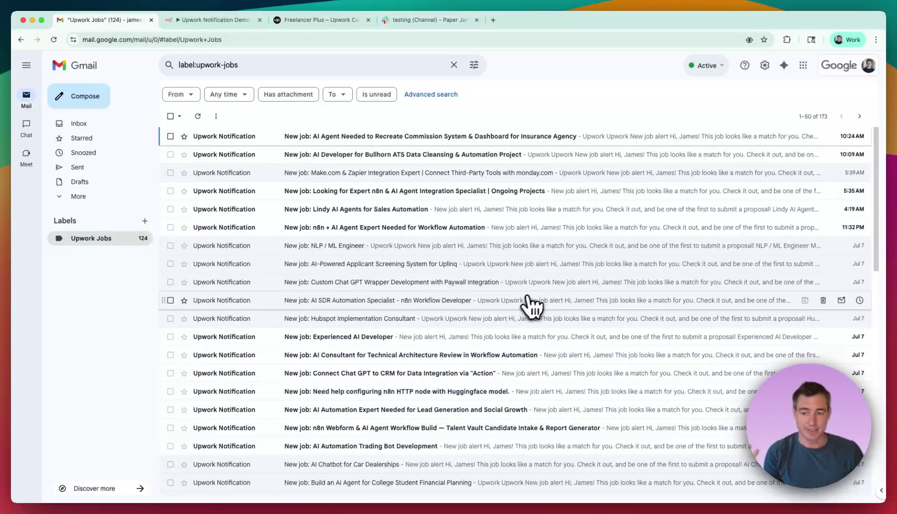
scroll(517, 303, down, 1)
scroll(513, 309, down, 3)
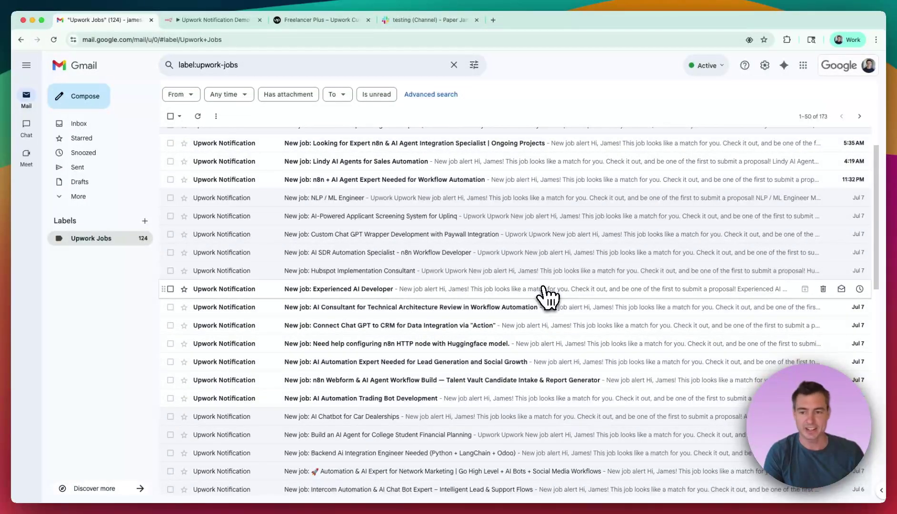
scroll(569, 282, up, 3)
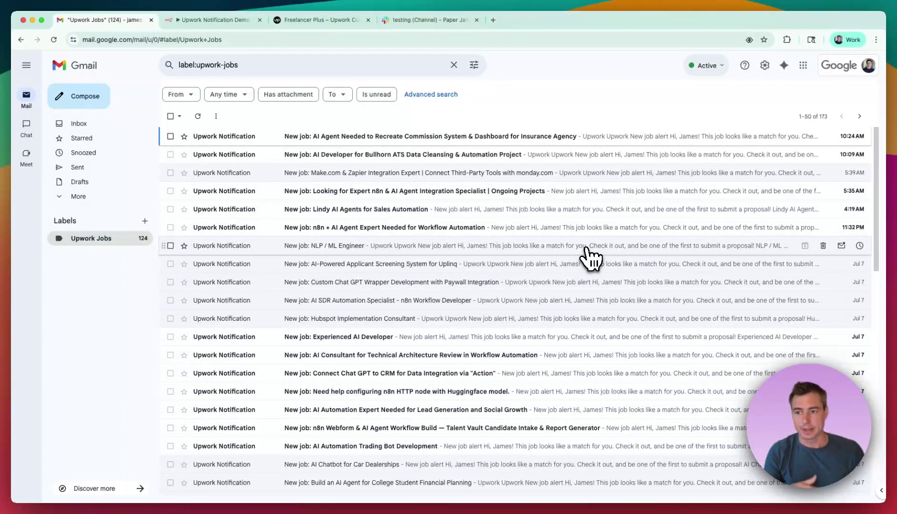
- Switch back to n8n and create a new blank workflow
click(219, 19)
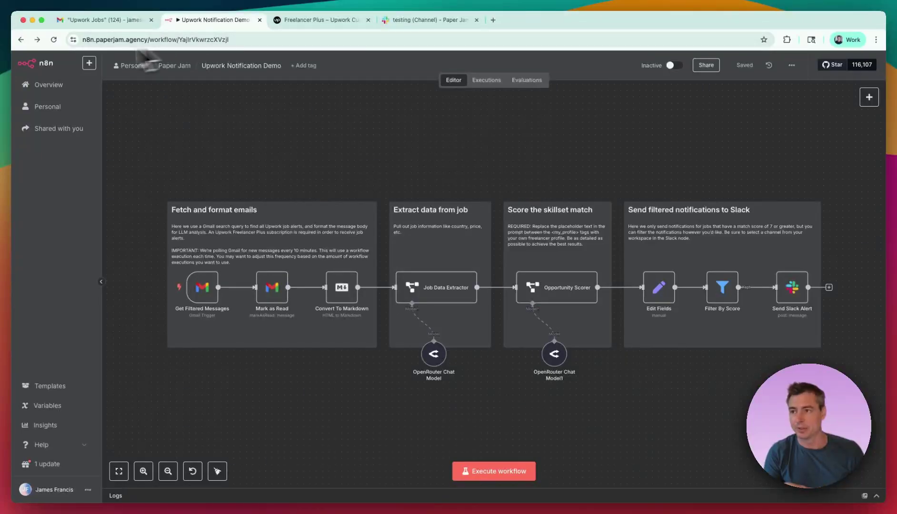
click(90, 65)
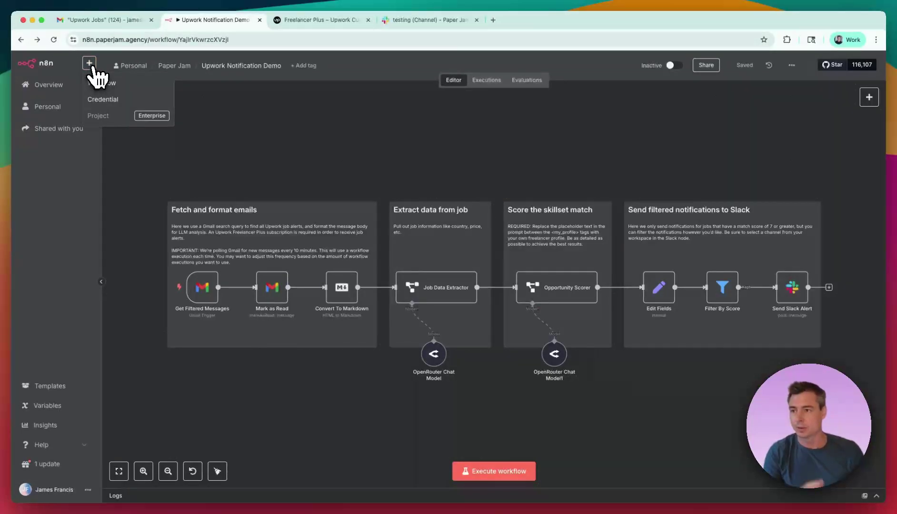
click(115, 84)
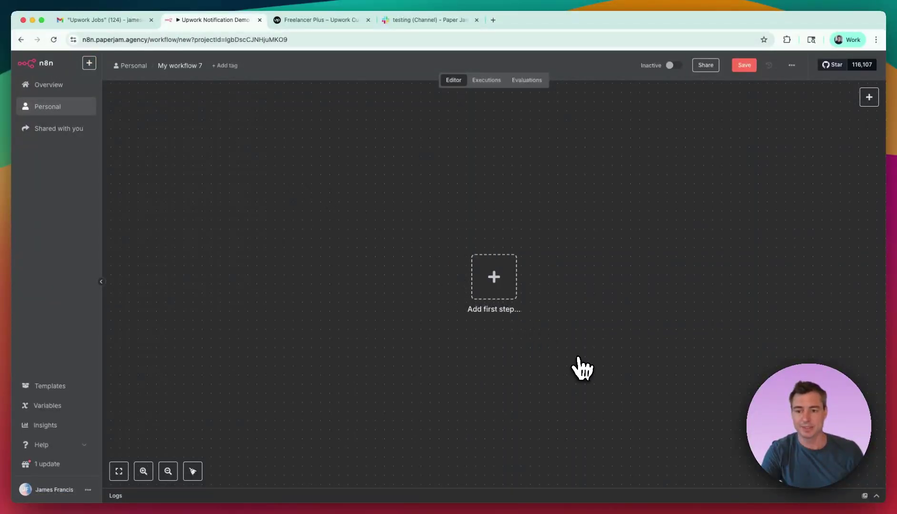
- Add Gmail's "On message received" trigger as the workflow's first step
click(497, 276)
text(gm)
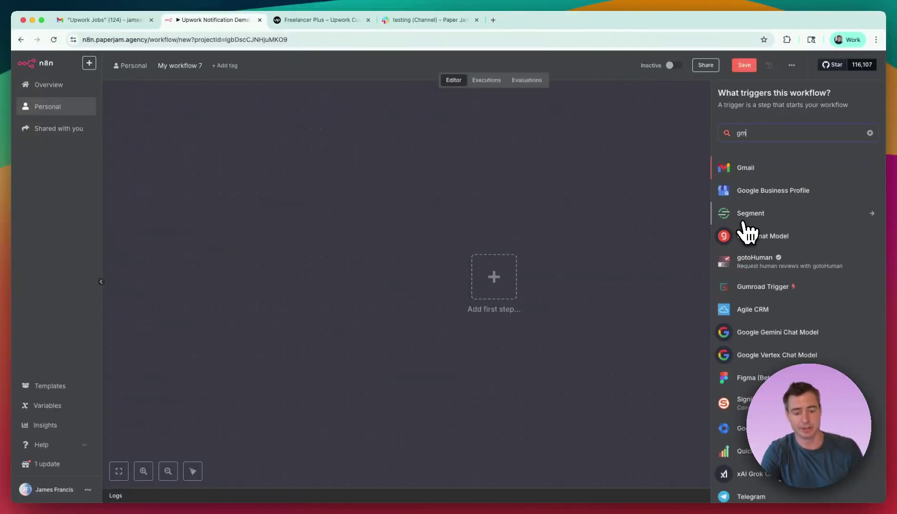
text(ail)
click(796, 168)
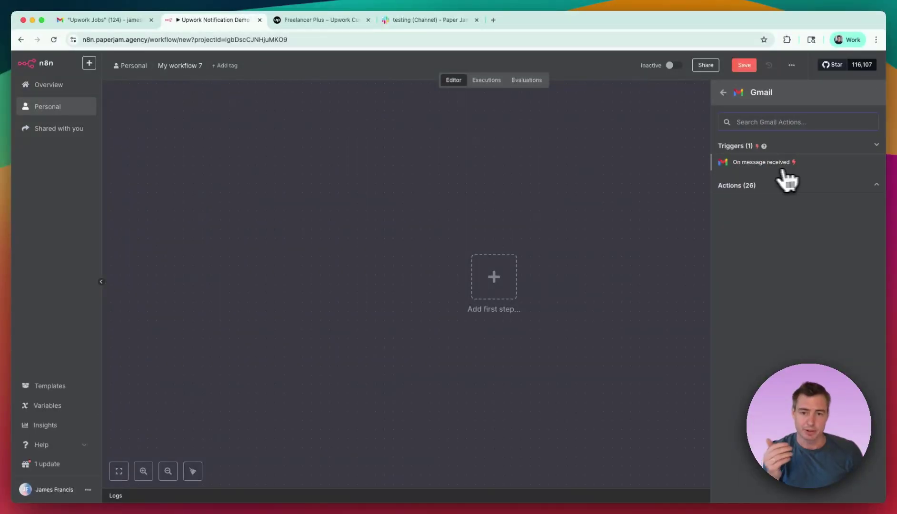
click(758, 164)
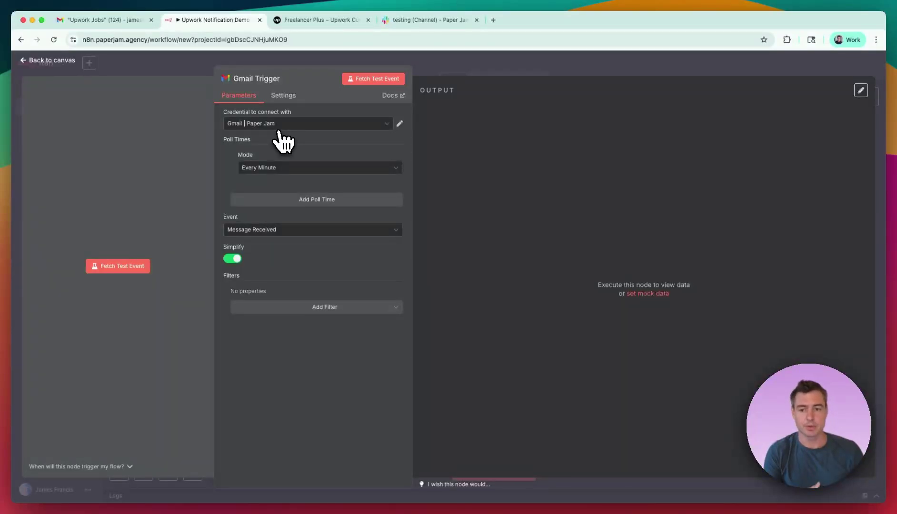
- Set the Gmail trigger's poll time to Every X with a value of 5 and the unit Minutes
click(288, 170)
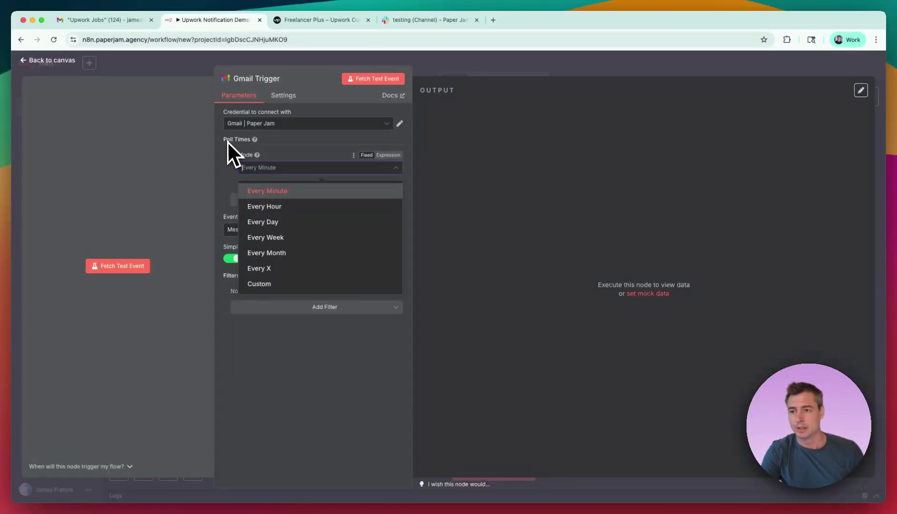
click(286, 268)
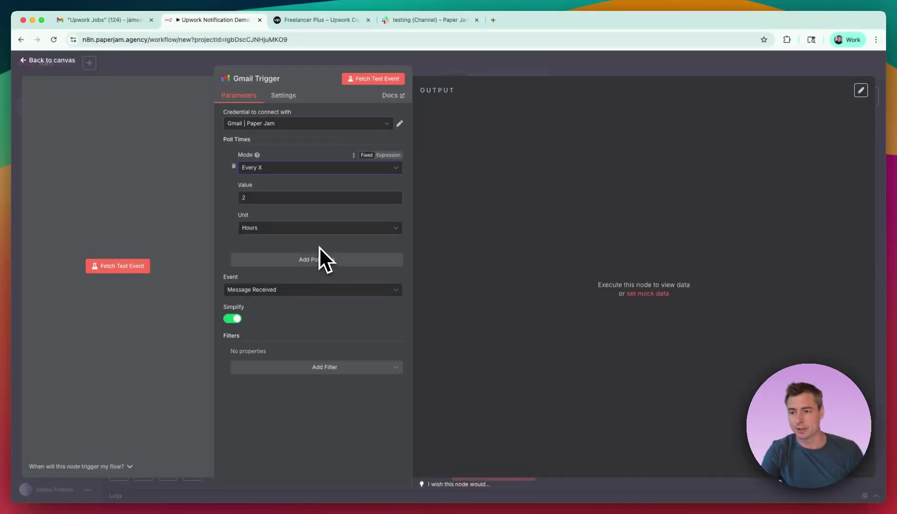
double_click(245, 197)
text(5)
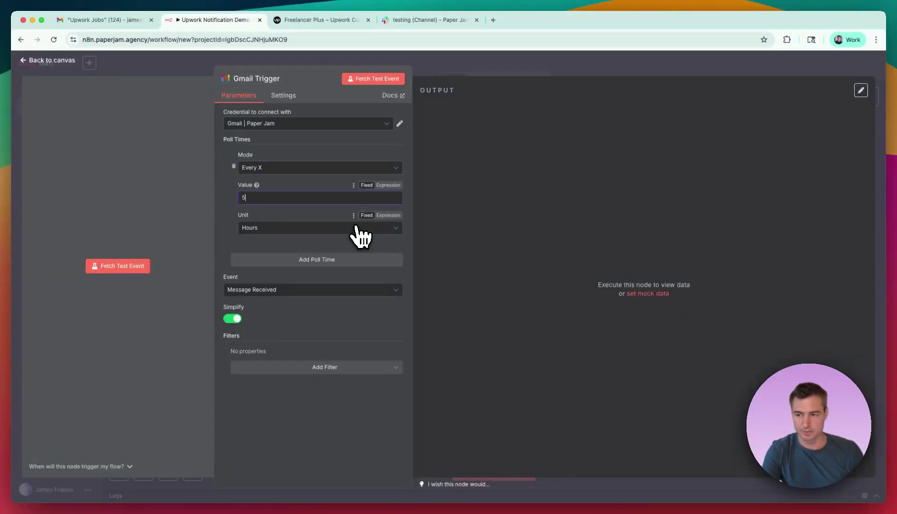
click(309, 228)
click(269, 252)
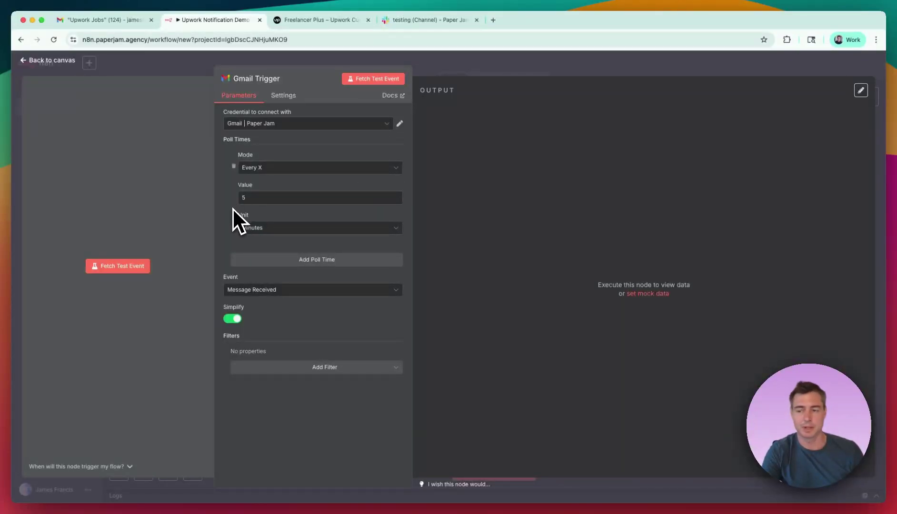
- Turn off Simplify for the Gmail trigger and add a Search filter
click(234, 320)
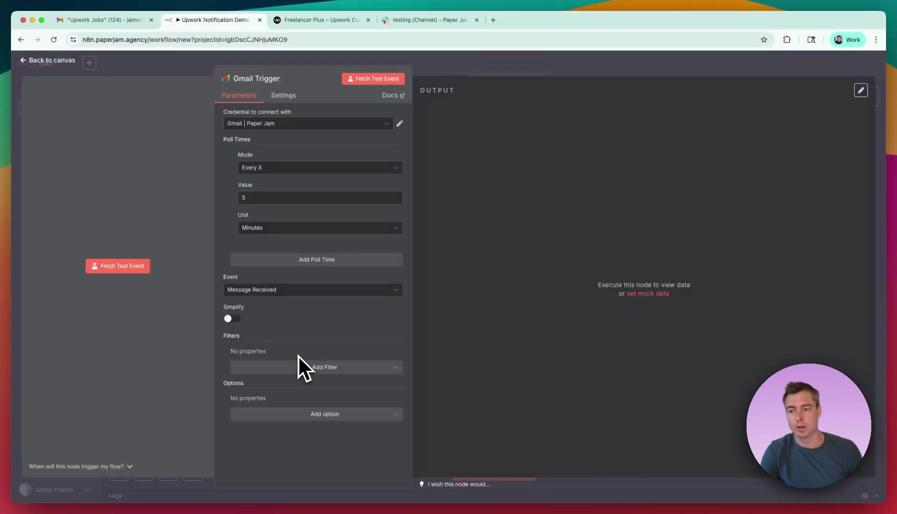
click(296, 370)
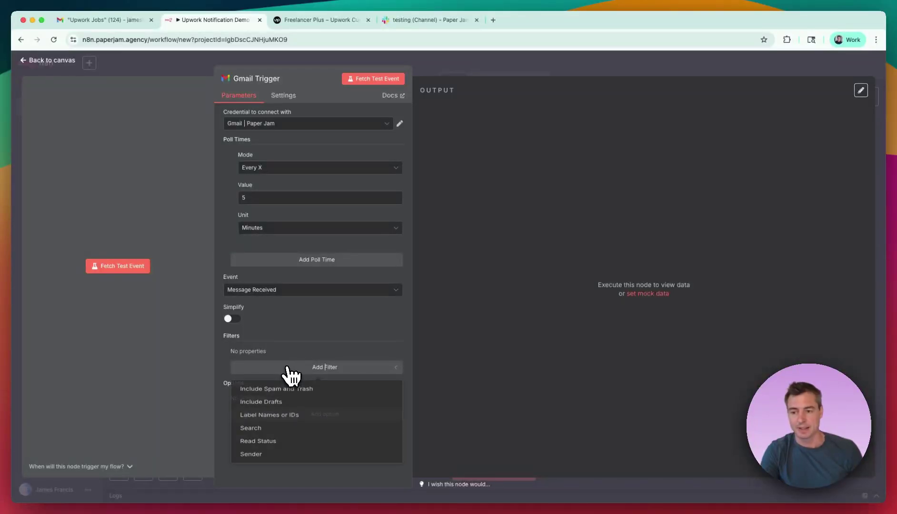
click(278, 439)
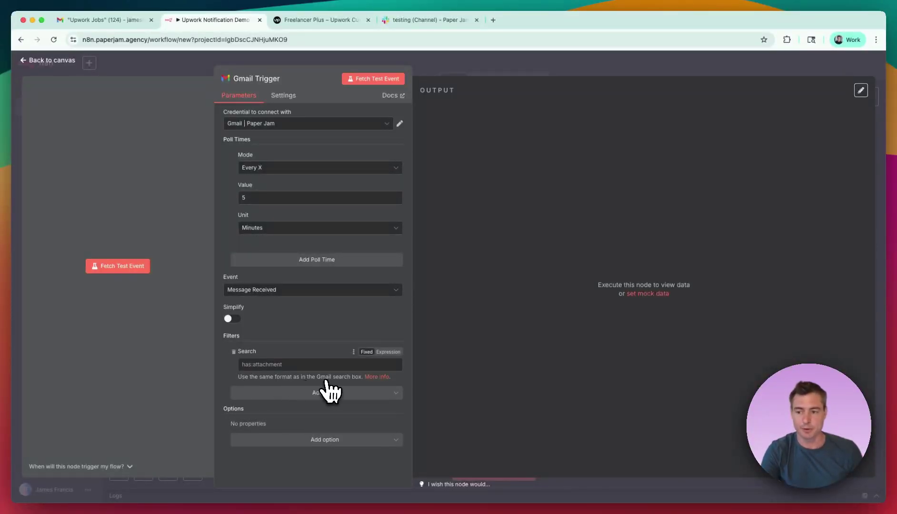
- Switch to Gmail and check the search expression used for the Upwork Jobs label
click(113, 21)
click(242, 67)
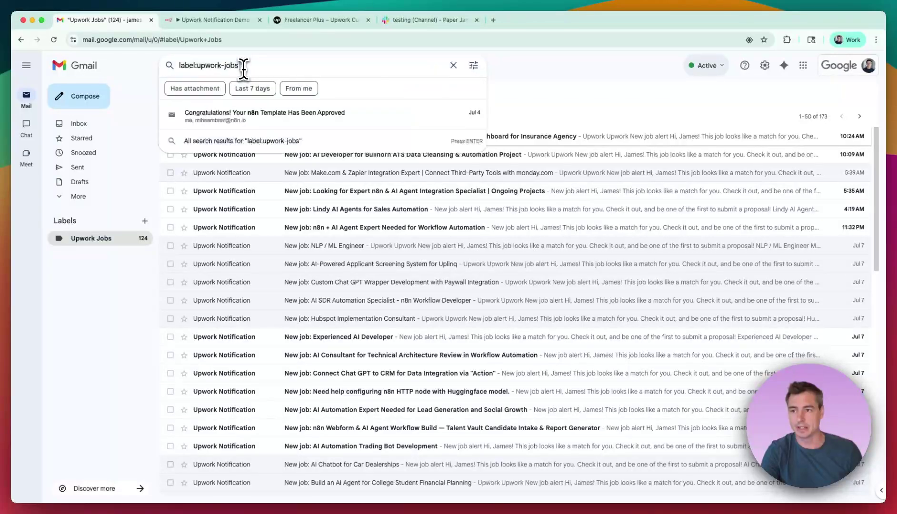
click(266, 40)
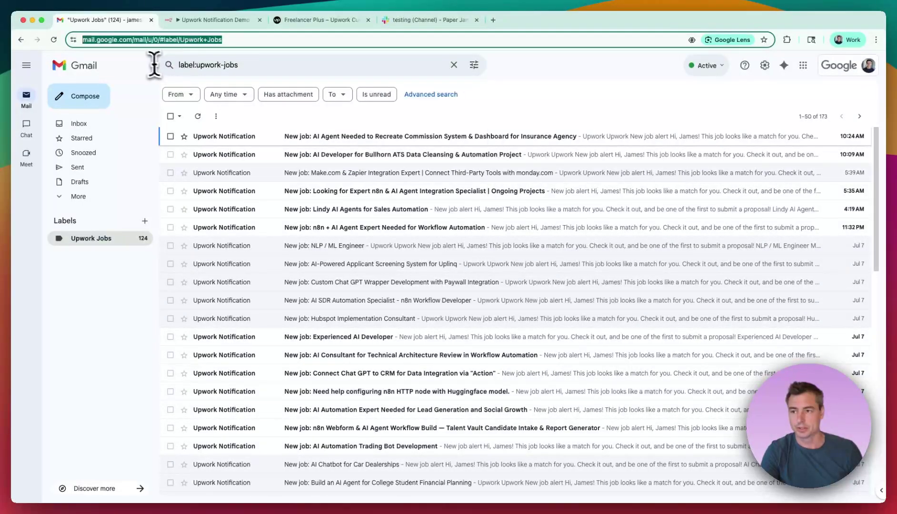
click(571, 90)
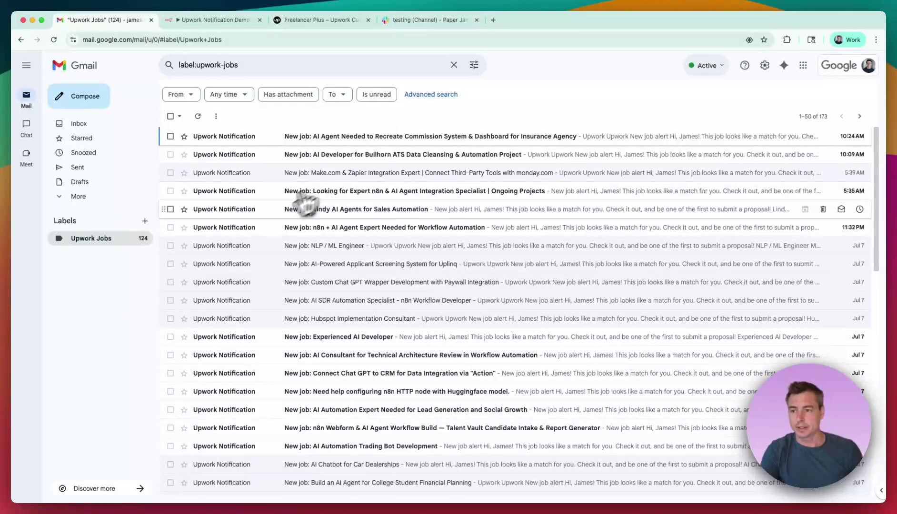
- Open the Make.com & Zapier Integration Expert job alert email and examine its sender address and subject line
click(265, 174)
drag(328, 137, 192, 117)
click(333, 157)
click(218, 121)
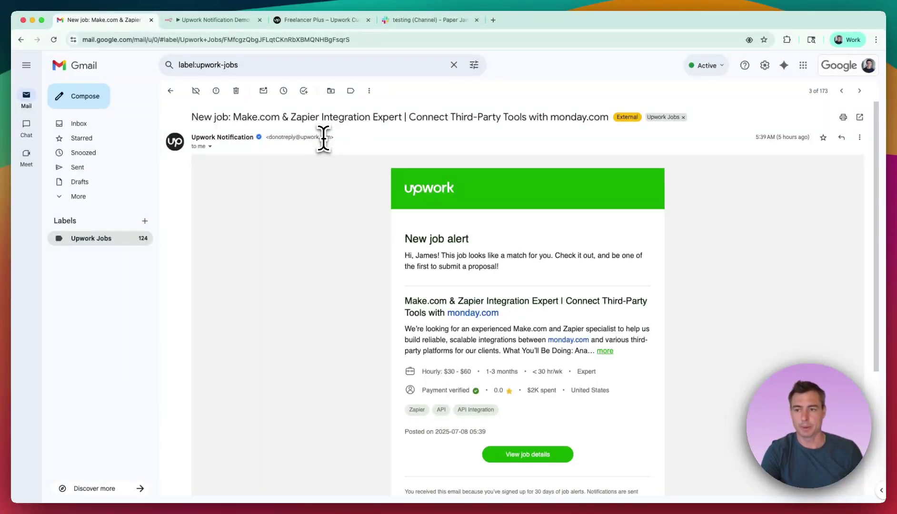
- Return to n8n and set the Gmail trigger's Search filter to Upwork's no-reply sender address plus subject:(New job:)
key(super+Tab)
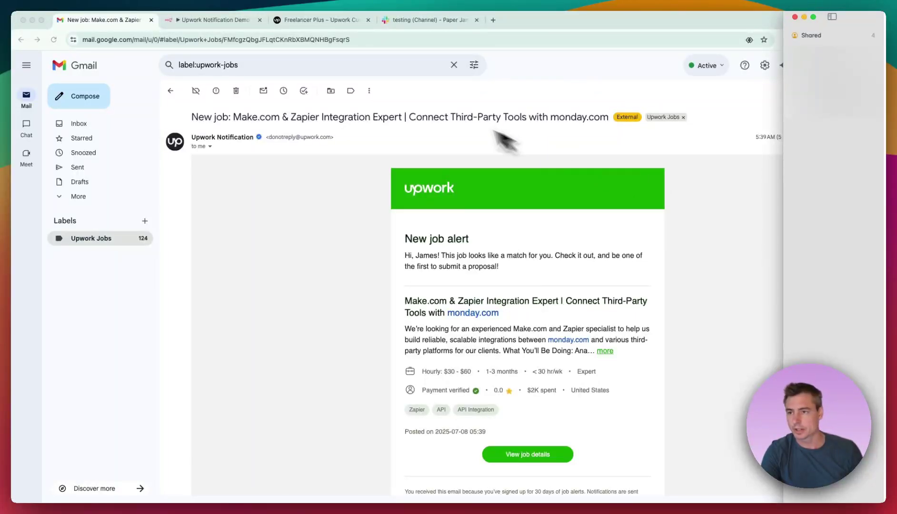
click(222, 21)
click(275, 365)
key(super+v)
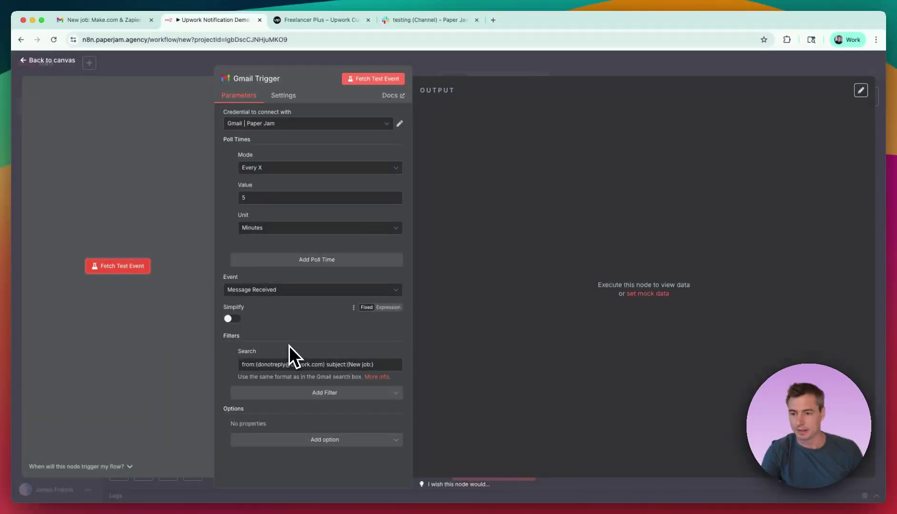
- Fetch a test event for the Gmail trigger, checking its textAsHtml content, and pin the output data
click(125, 269)
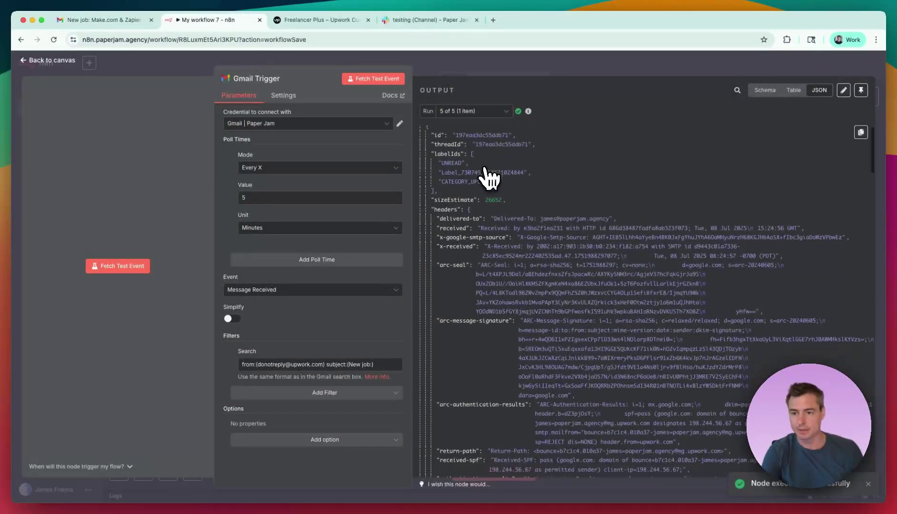
scroll(486, 181, down, 5)
scroll(481, 190, down, 15)
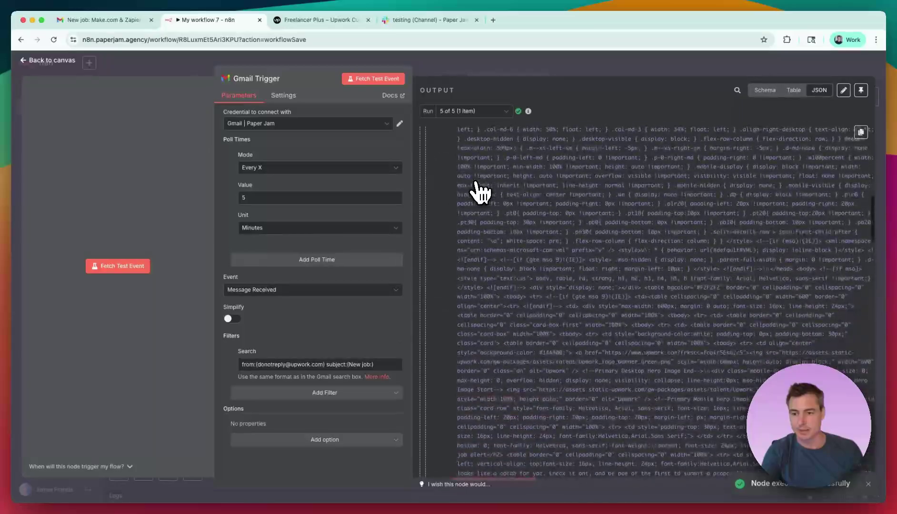
scroll(481, 192, down, 20)
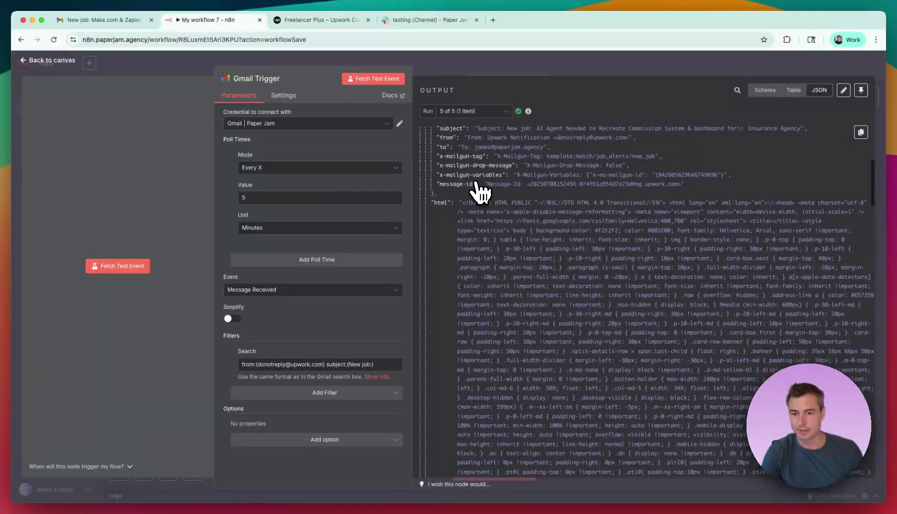
scroll(480, 192, up, 1)
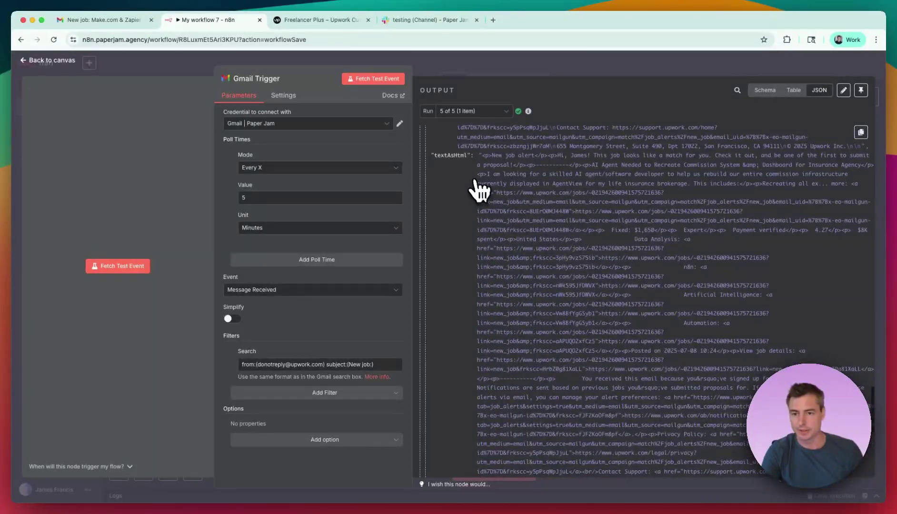
drag(512, 162, 668, 158)
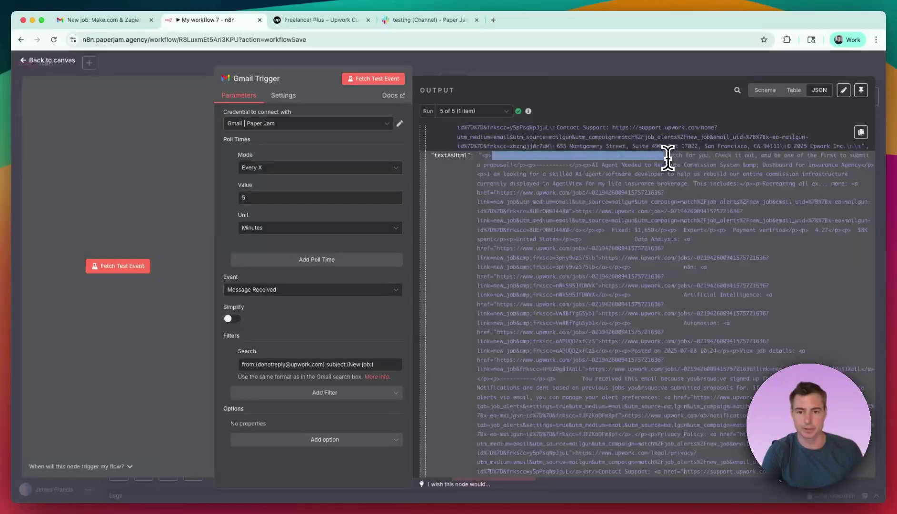
click(696, 175)
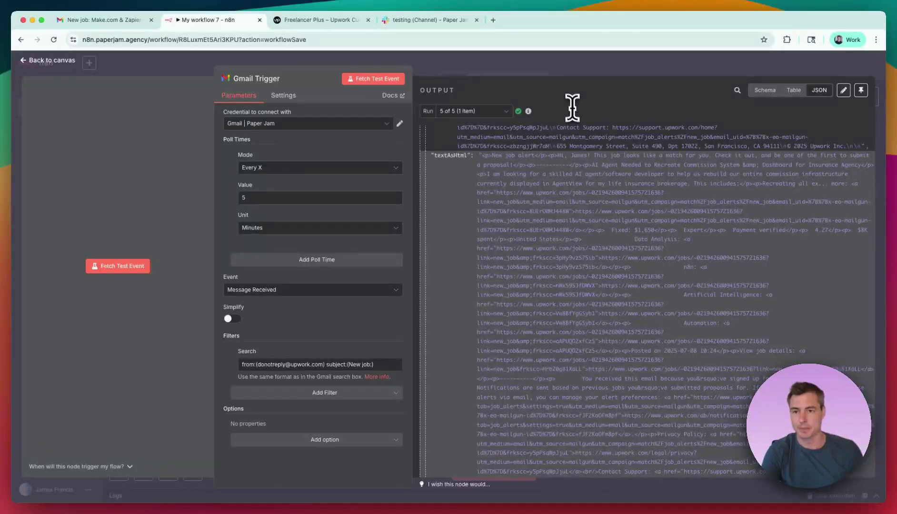
click(861, 91)
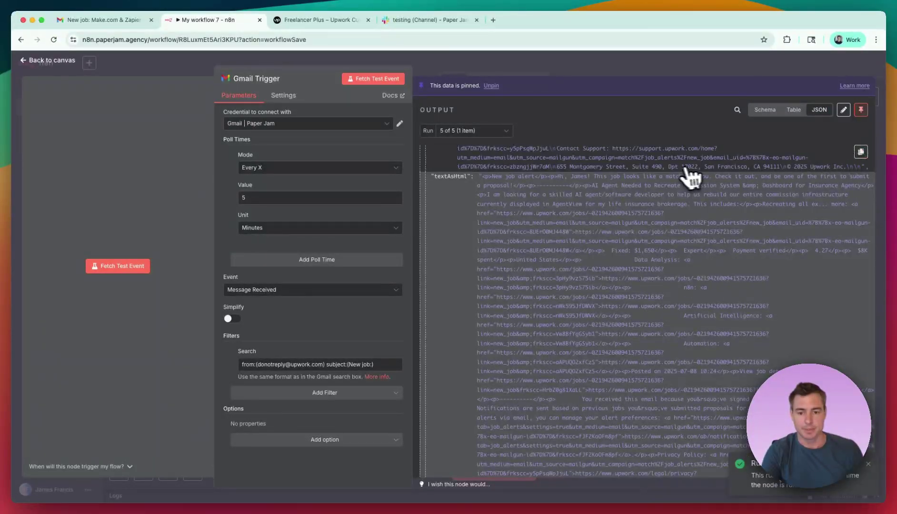
click(603, 63)
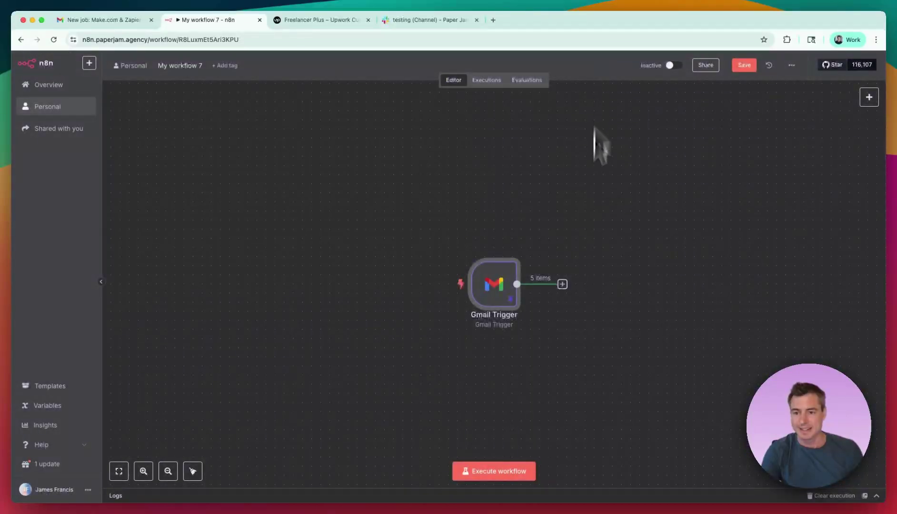
- Add Gmail's "Mark a message as read" action after the Gmail trigger
click(562, 284)
text(ma)
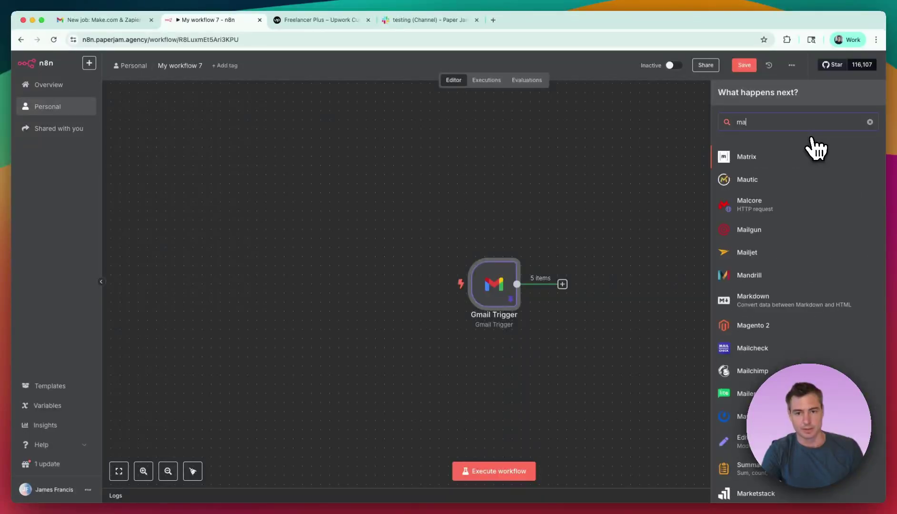
key(BackSpace)
key(BackSpace)
text(gma)
click(769, 164)
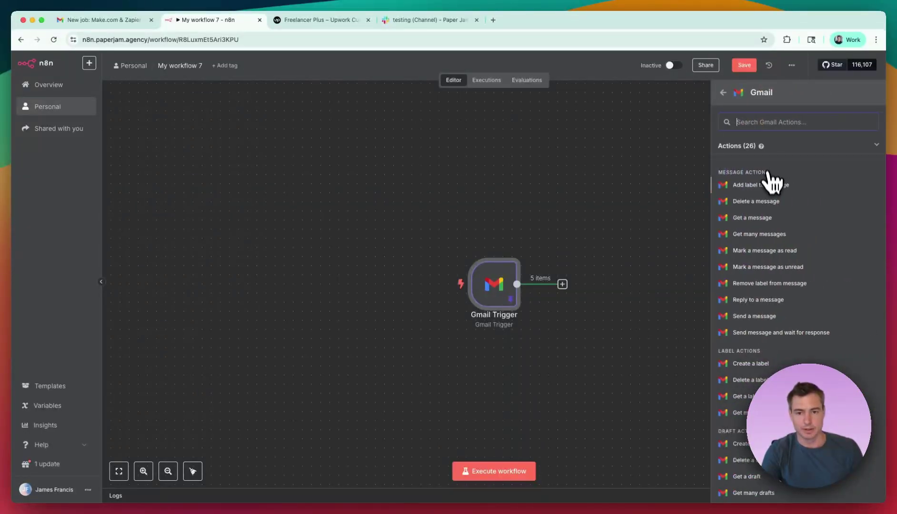
scroll(774, 232, down, 1)
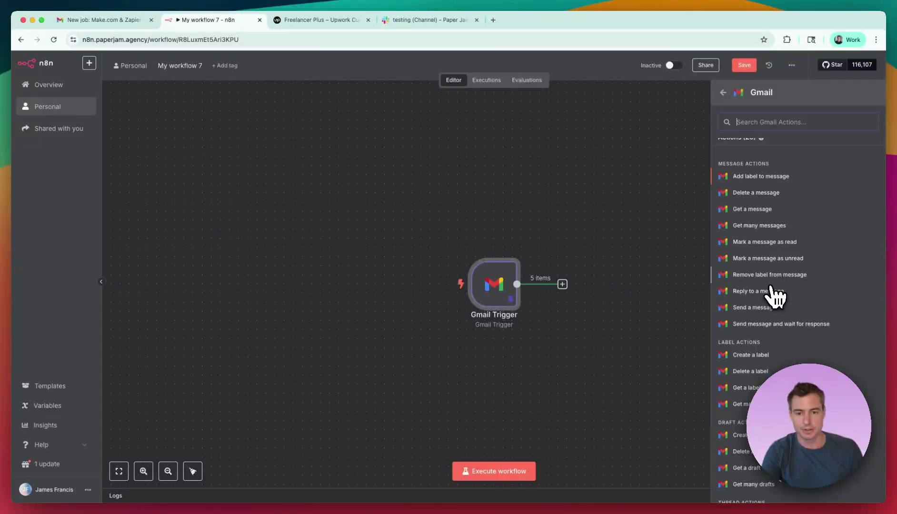
click(760, 244)
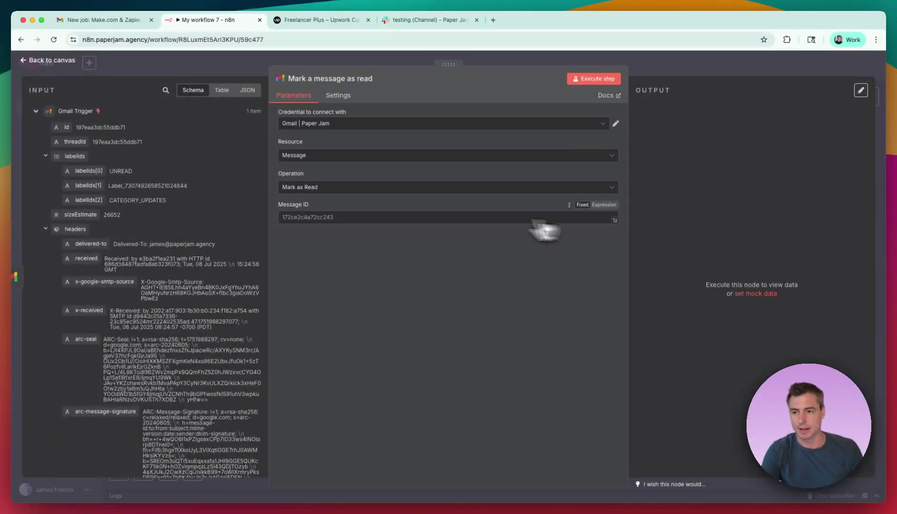
- Map the Gmail trigger's id to the Message ID as {{ $json.id }} and execute the mark-as-read step
drag(68, 129, 141, 138)
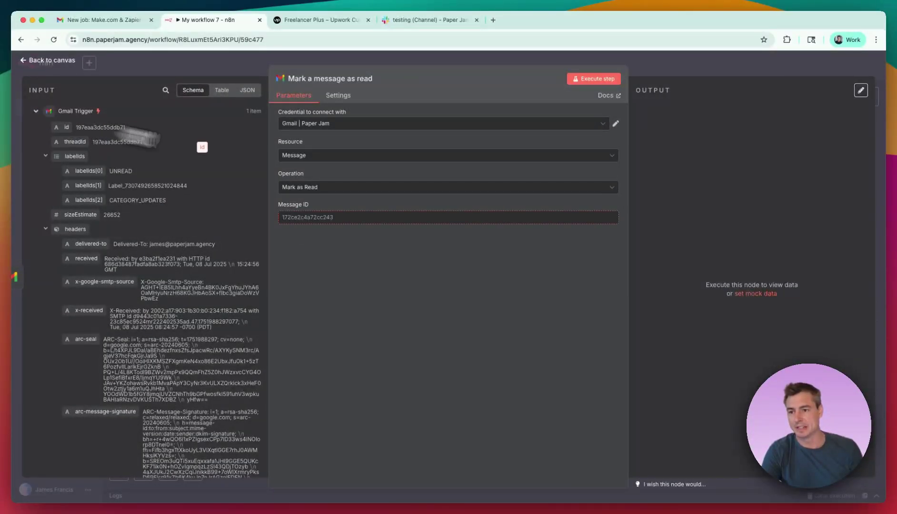
drag(202, 147, 333, 218)
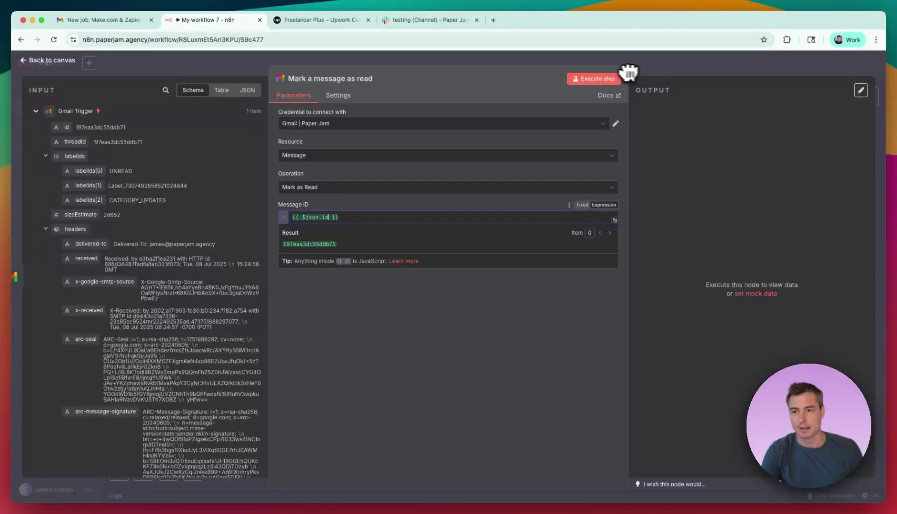
click(601, 79)
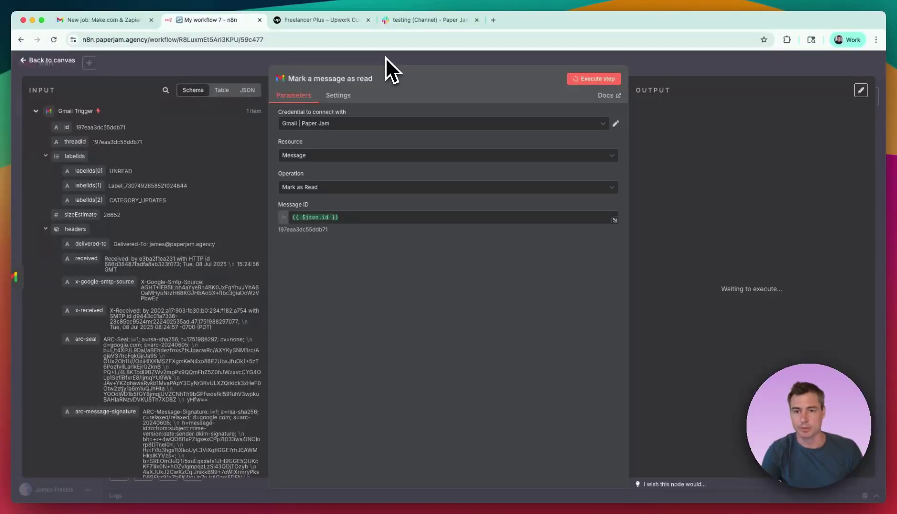
click(312, 59)
- Add a Markdown node after the "Mark a message as read" node
scroll(523, 306, right, 5)
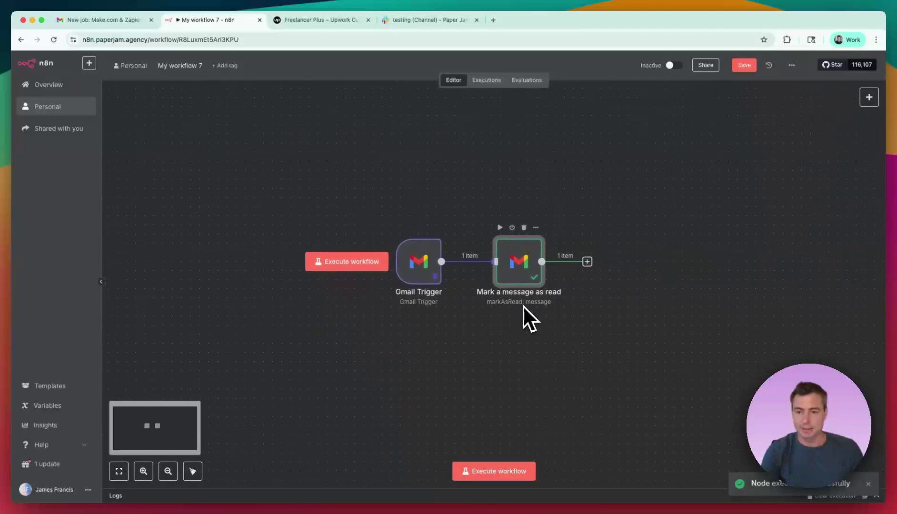
scroll(523, 305, right, 4)
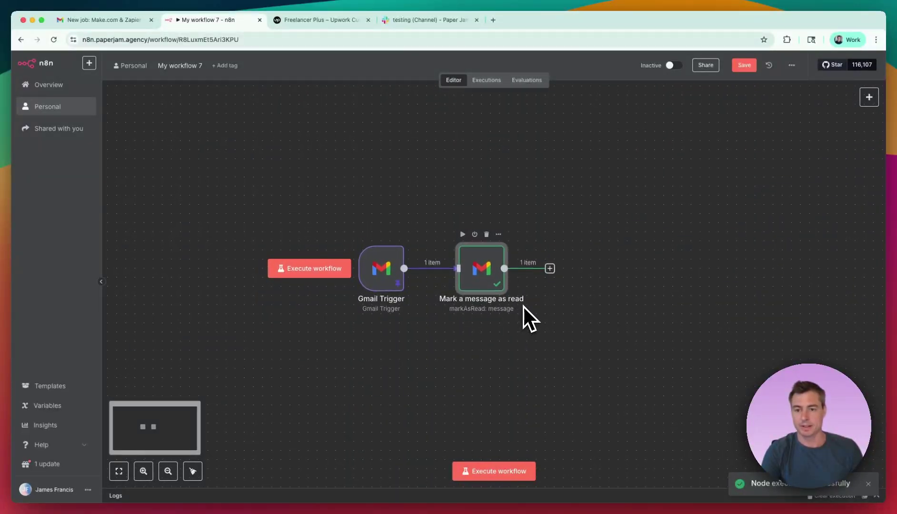
scroll(523, 305, right, 1)
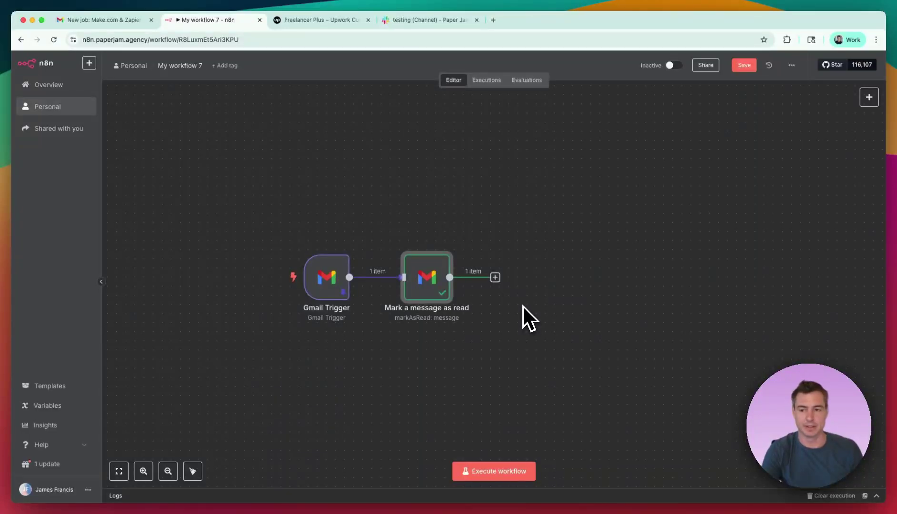
click(496, 278)
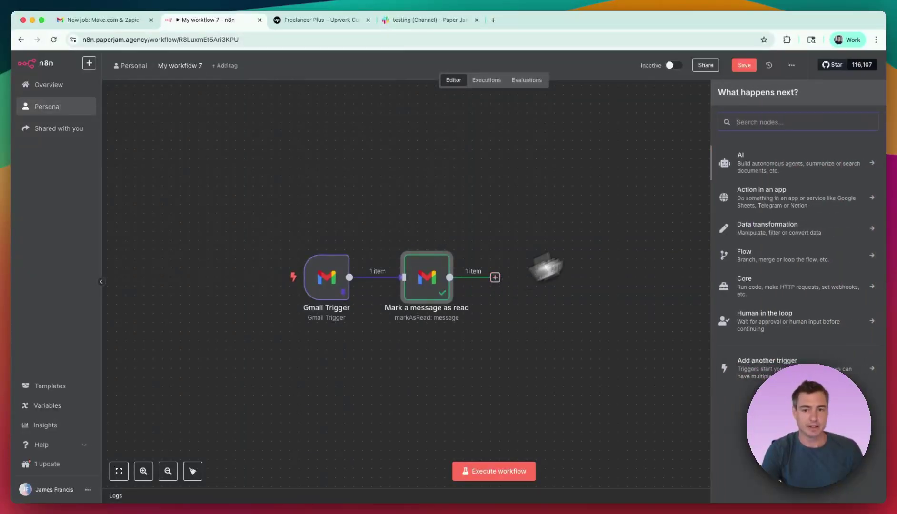
text(mark)
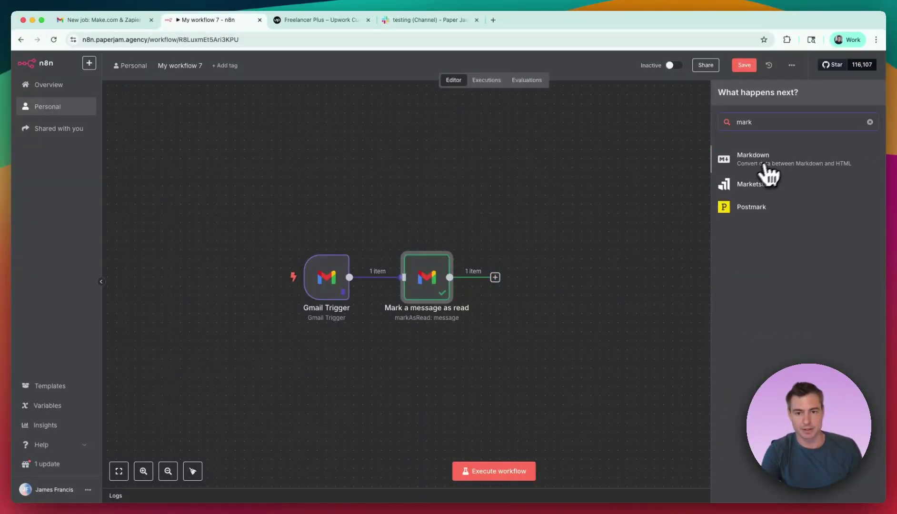
click(808, 167)
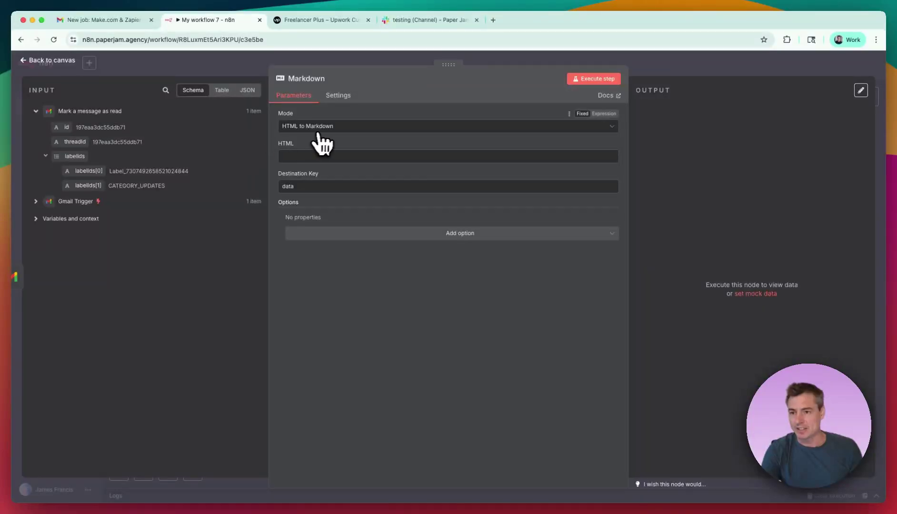
- Map the Gmail trigger's textAsHtml to the Markdown node's HTML field and set the Destination Key to markdown
click(37, 202)
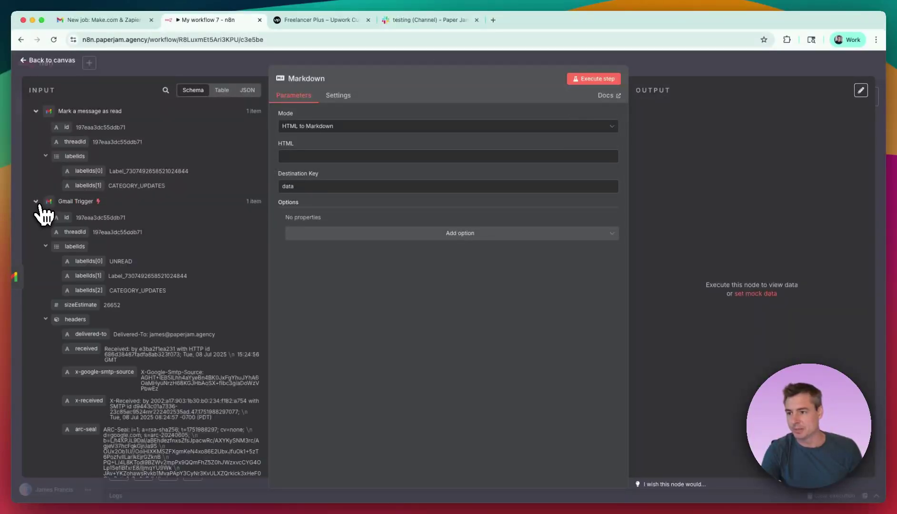
click(46, 246)
click(48, 276)
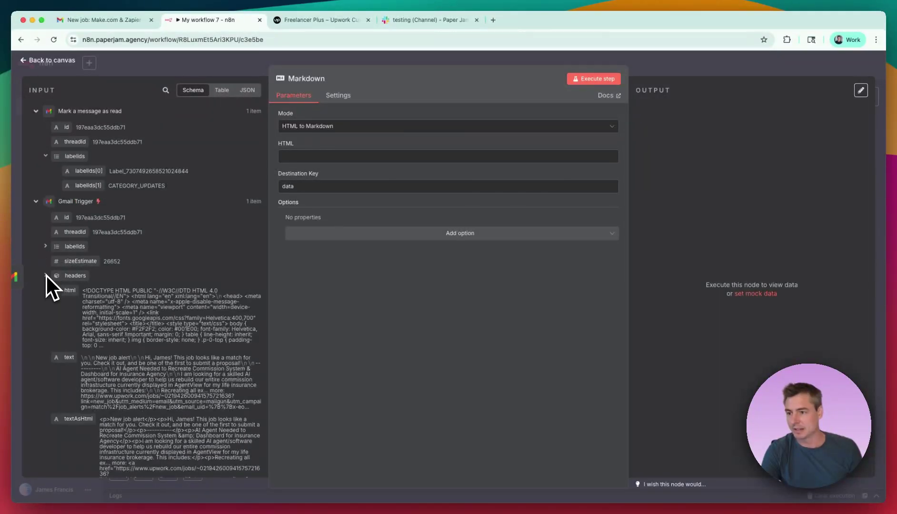
scroll(54, 313, down, 3)
drag(75, 357, 300, 156)
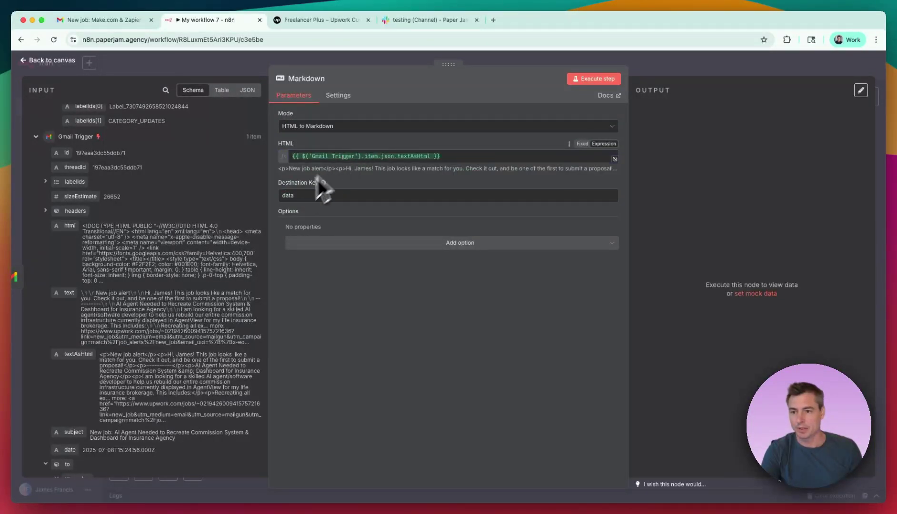
double_click(292, 195)
text(m)
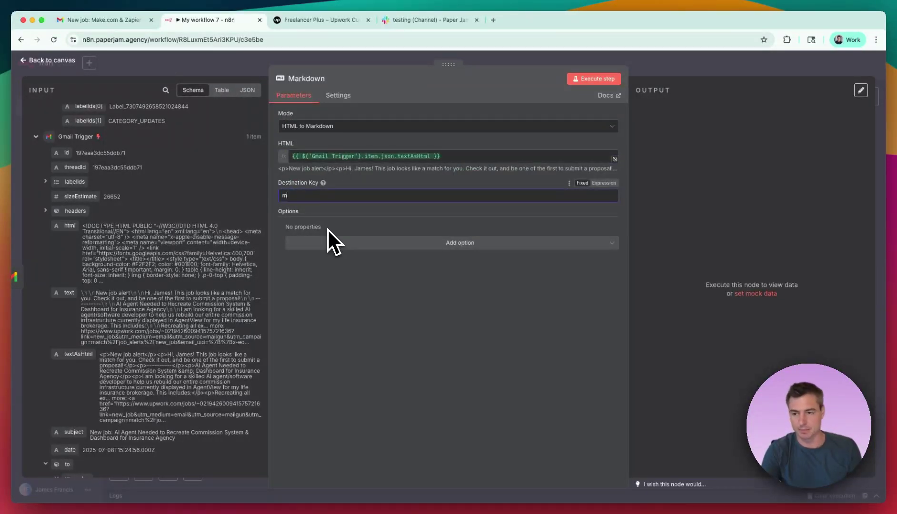
text(arkdown)
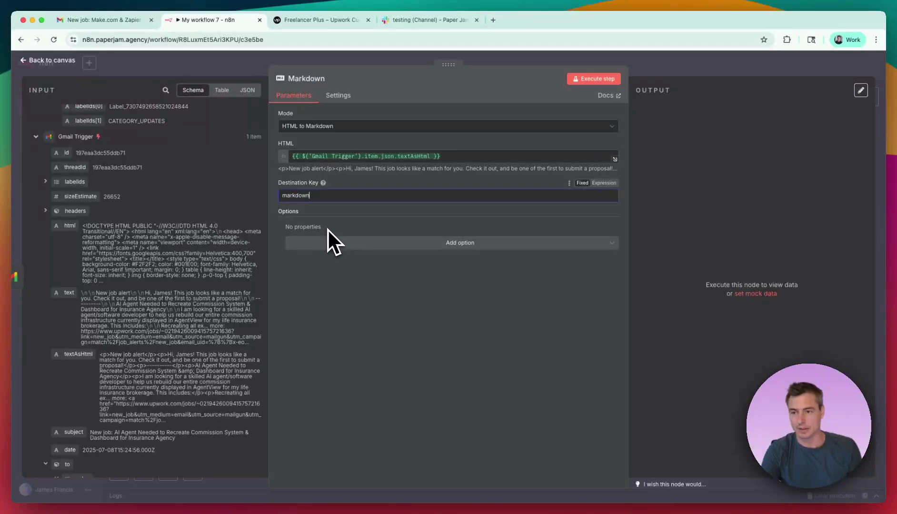
- Execute the Markdown node, check its markdown output and return to the workflow canvas
click(595, 79)
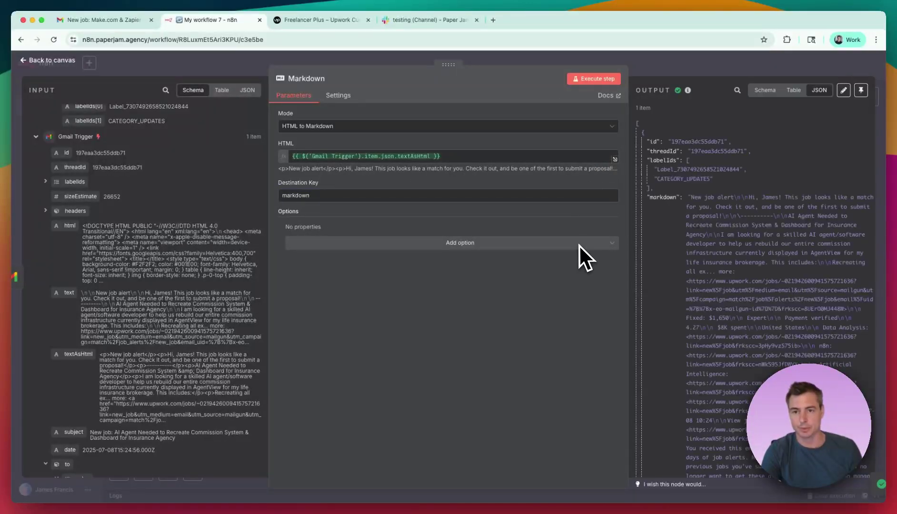
scroll(703, 203, down, 2)
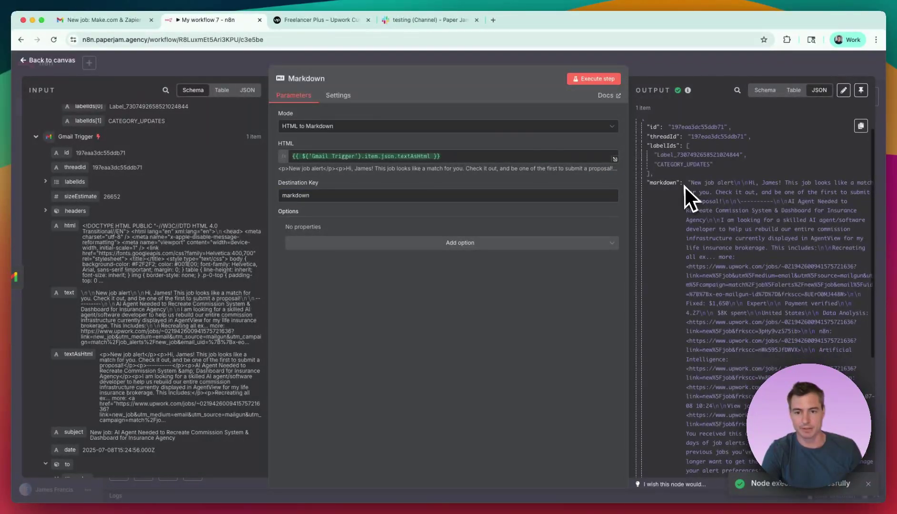
click(685, 68)
scroll(685, 209, right, 3)
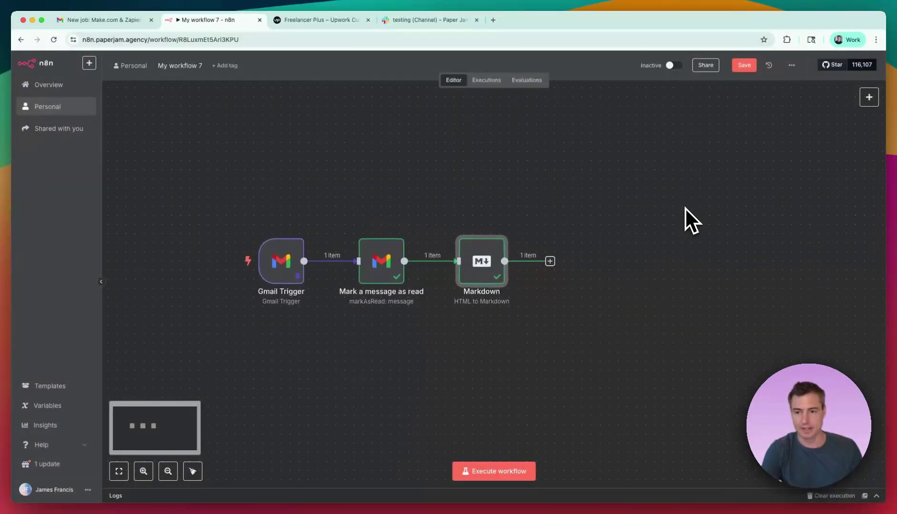
scroll(581, 260, right, 1)
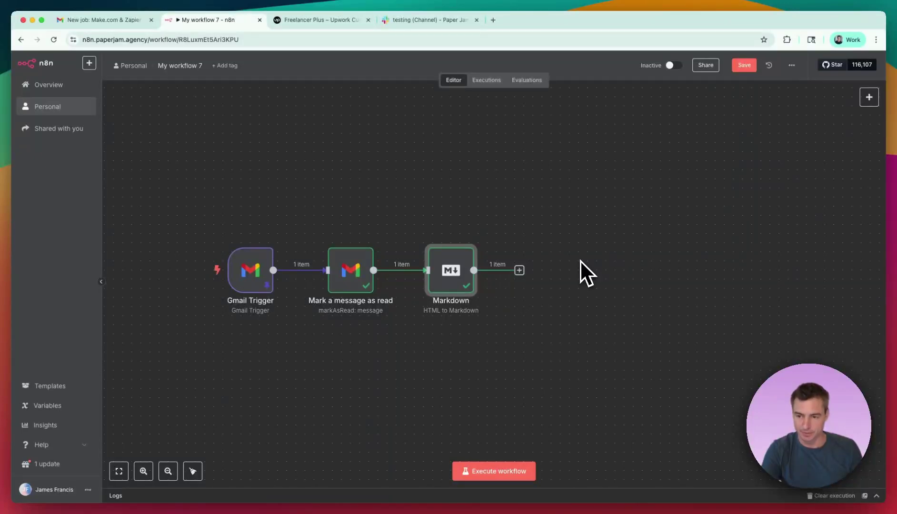
- Switch to Gmail and review the job details in the open Upwork alert email
click(121, 21)
scroll(400, 308, down, 2)
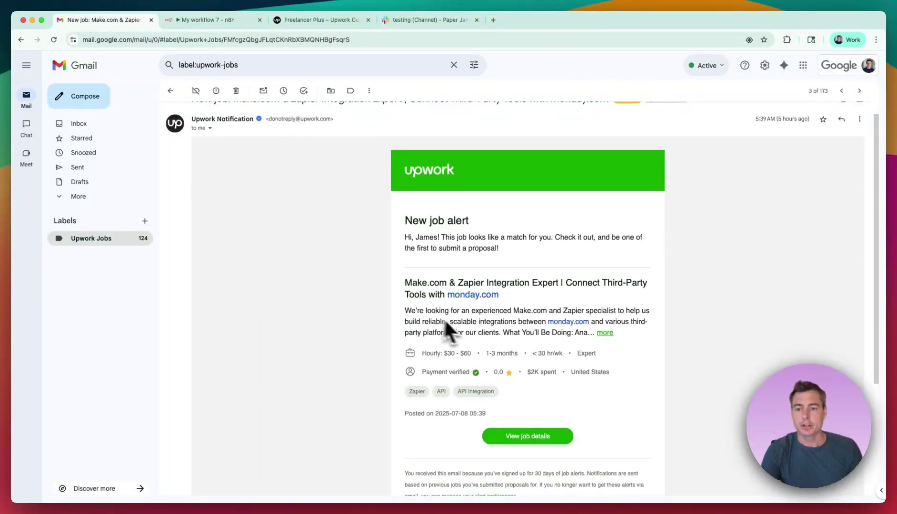
scroll(469, 330, down, 1)
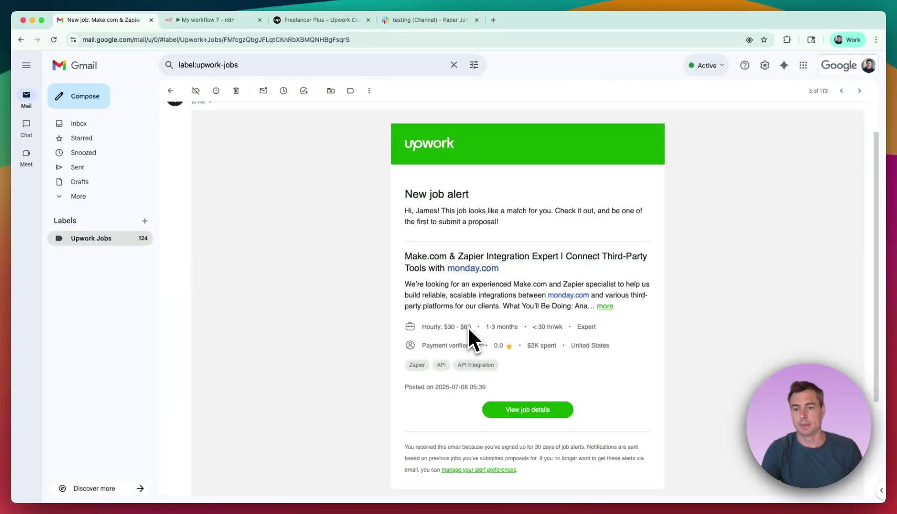
- Examine the payment verification status and client country in the open job alert email
scroll(469, 329, down, 2)
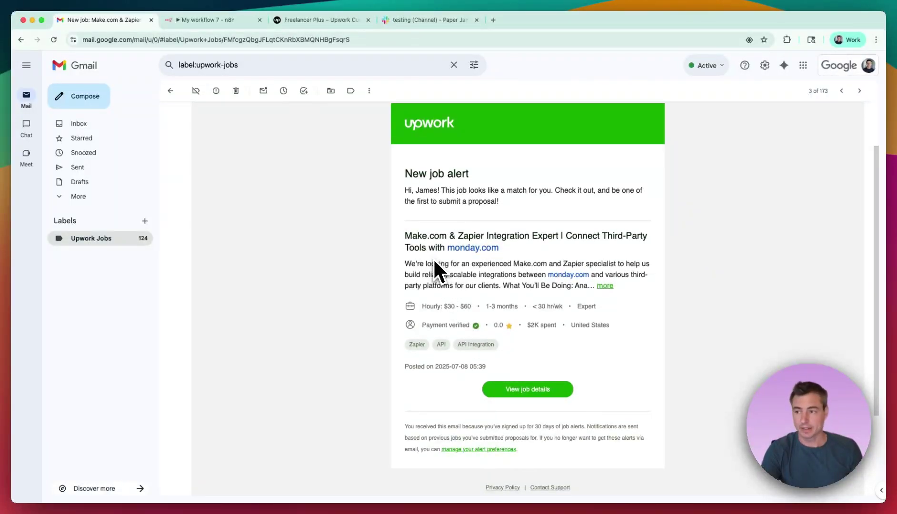
scroll(434, 263, down, 1)
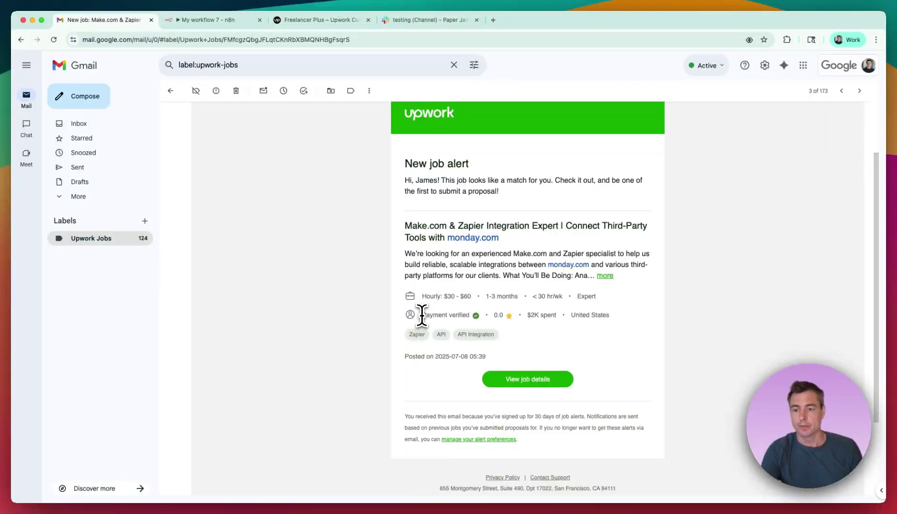
drag(421, 315, 485, 318)
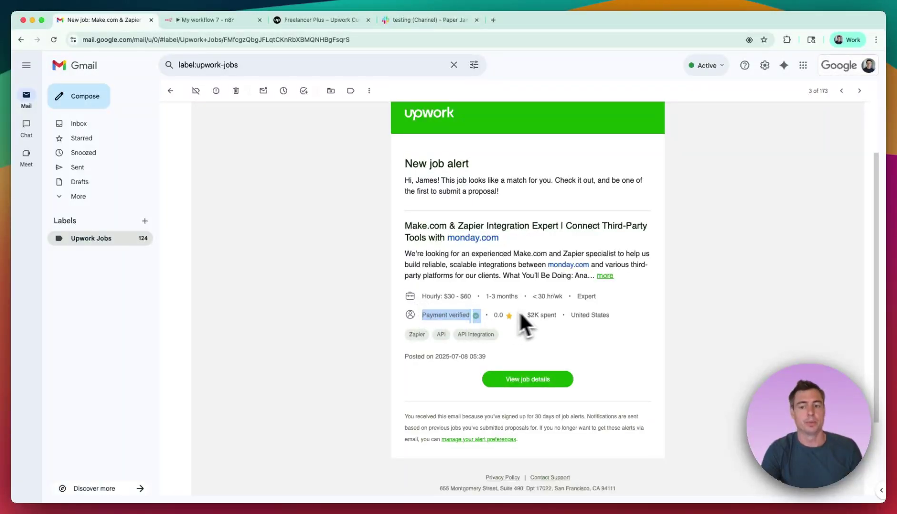
drag(570, 315, 628, 324)
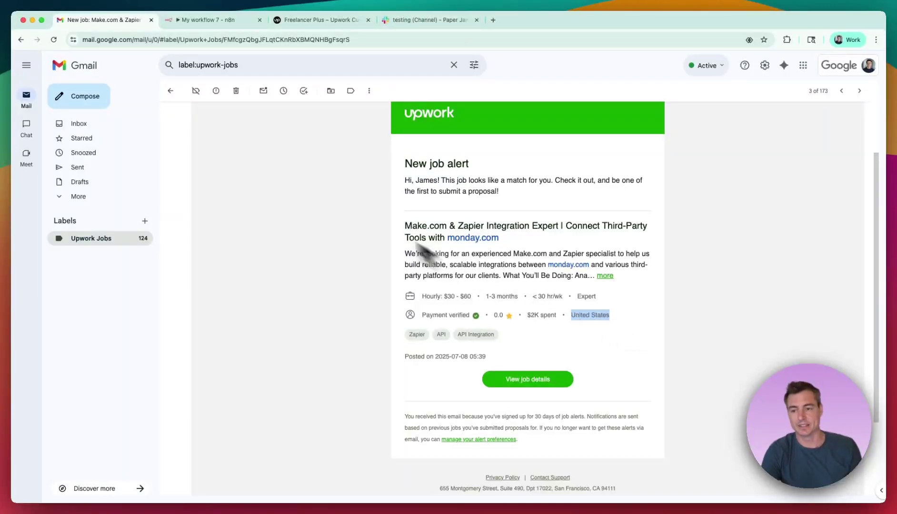
click(320, 225)
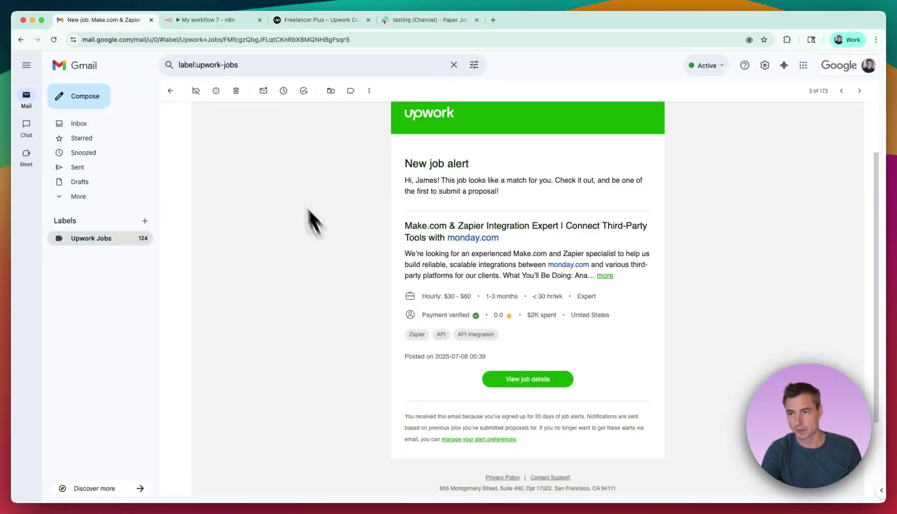
- Switch back to the n8n workflow and add an Information Extractor node after the Markdown node
click(210, 23)
click(520, 270)
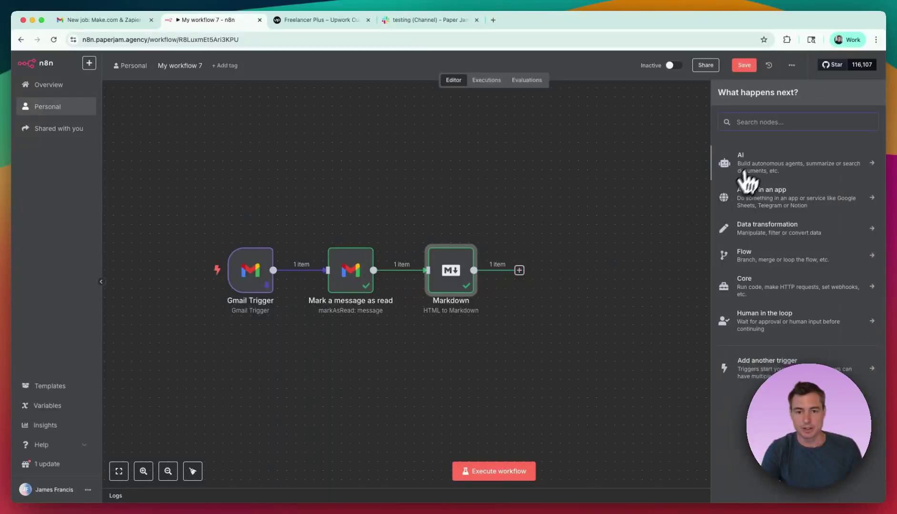
click(747, 167)
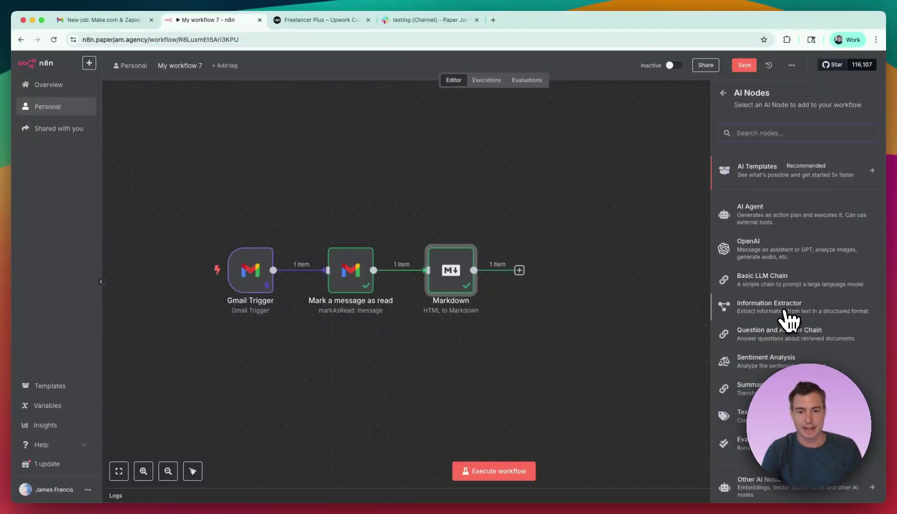
click(769, 308)
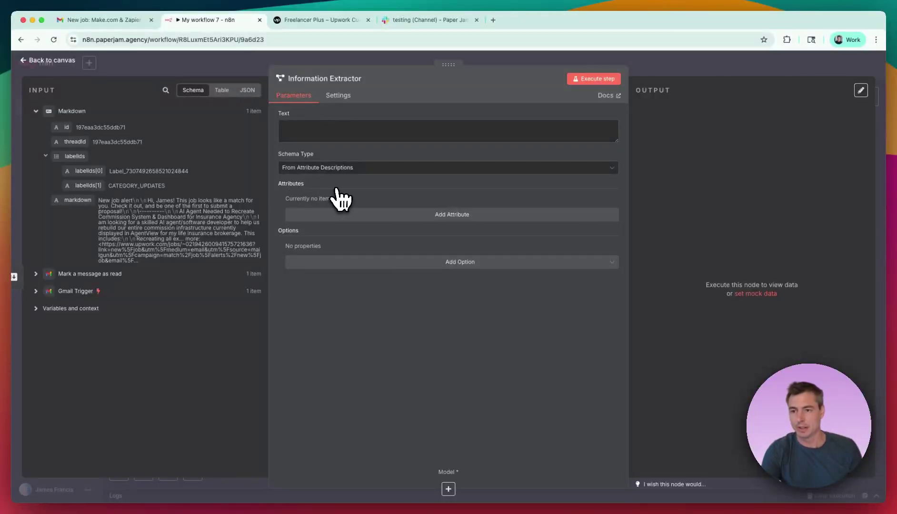
- Enter the Text prompt "Below is a job alert email received from Upwork. Please extract the requested information in valid JSON format." as an expression
click(302, 131)
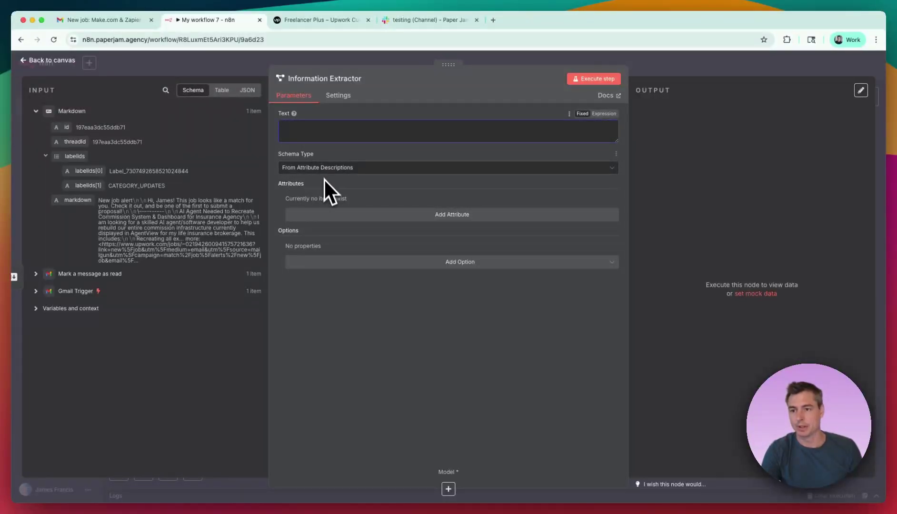
click(300, 196)
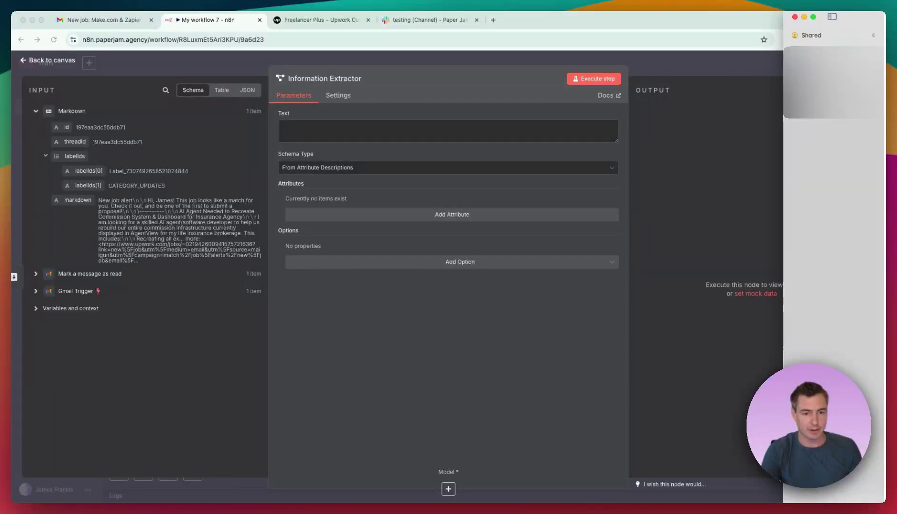
click(464, 139)
text(Below is a job alert email received from Upwork. Please extract the requested information in valid JSON format.)
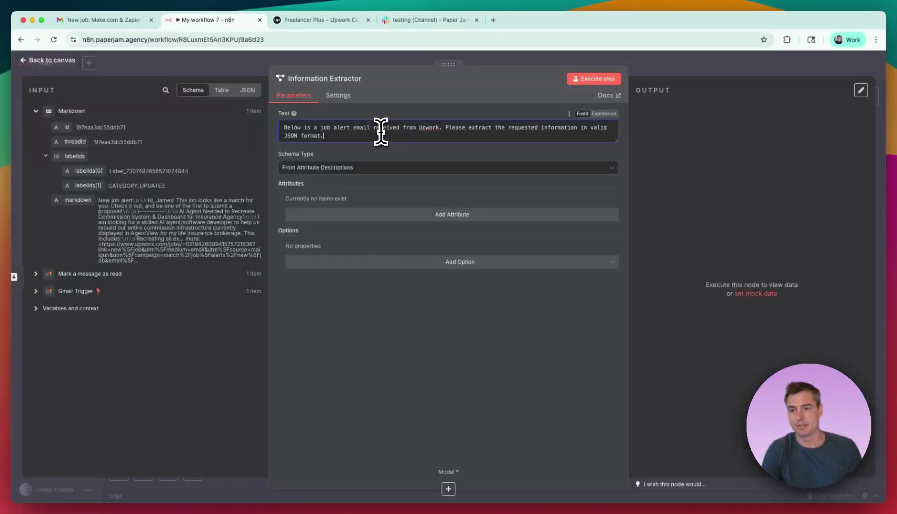
click(610, 115)
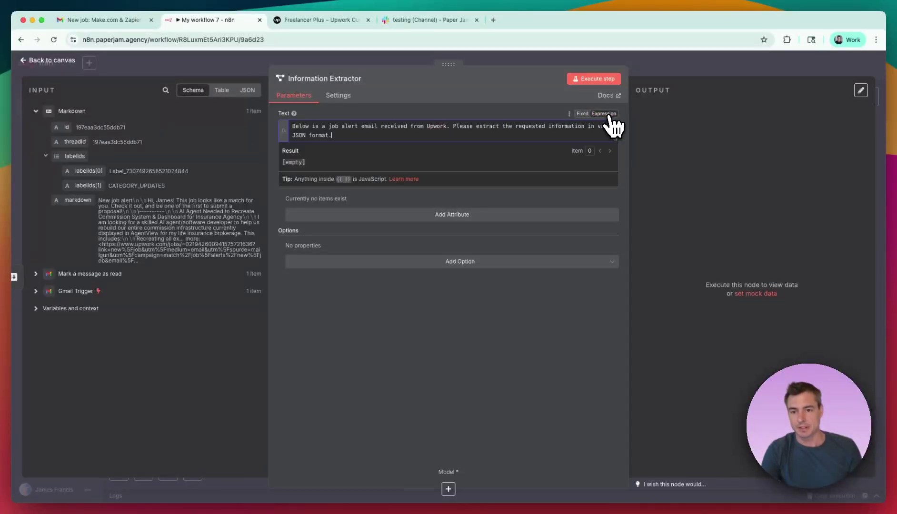
- Append a "Subject:" line to the prompt, mapped to the Gmail Trigger's subject field
key(Return)
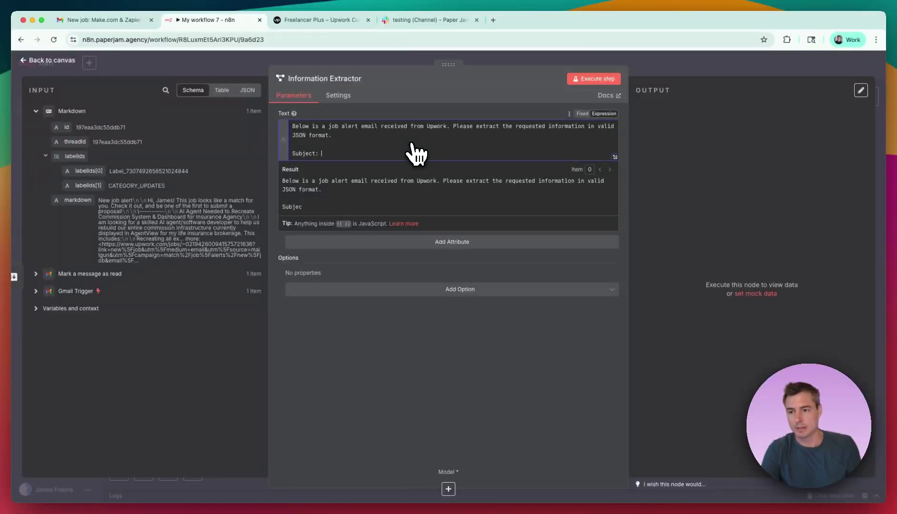
click(36, 292)
click(44, 336)
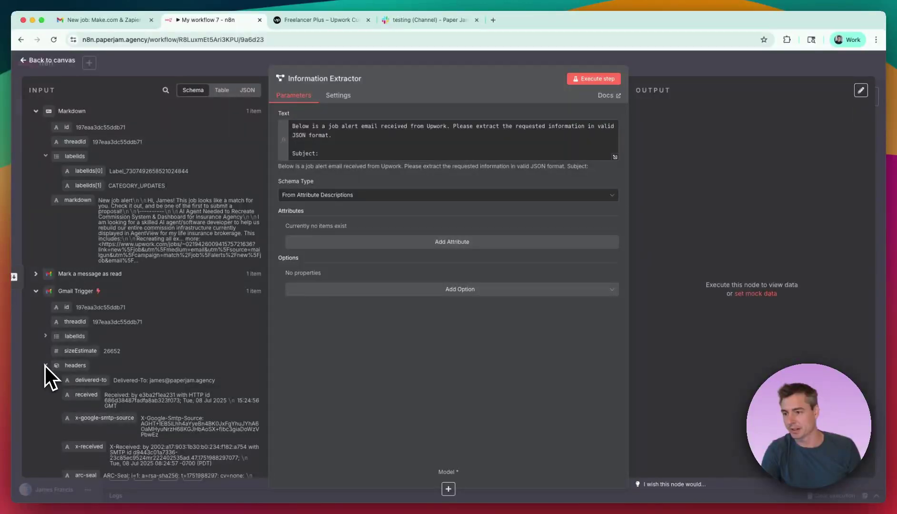
click(45, 365)
scroll(49, 383, down, 5)
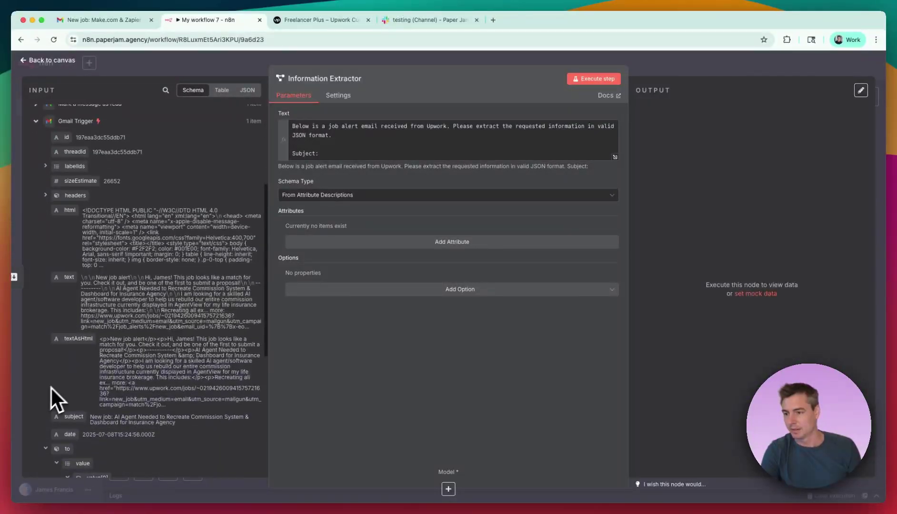
drag(72, 416, 361, 155)
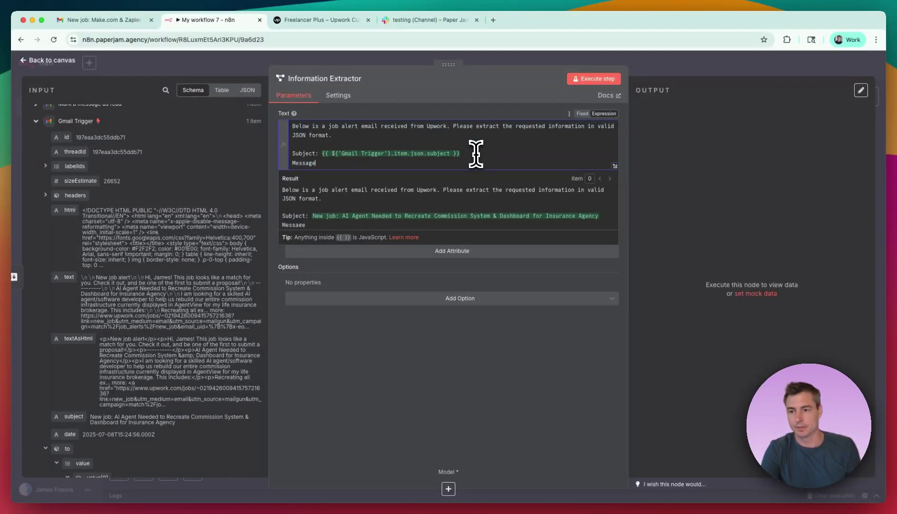
- Add a "Message Body:" line mapped to the Markdown node's markdown field and check the rendered prompt in the expanded expression editor
text(:)
scroll(186, 198, up, 5)
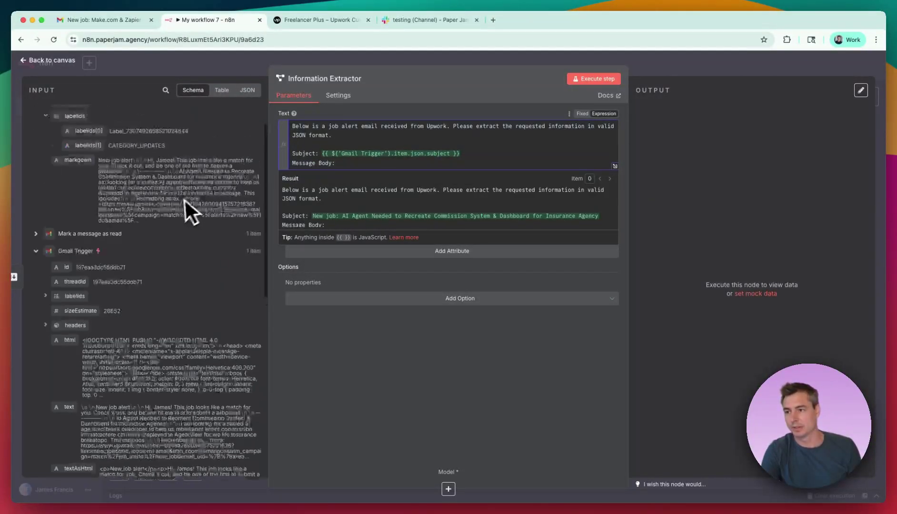
drag(72, 197, 377, 161)
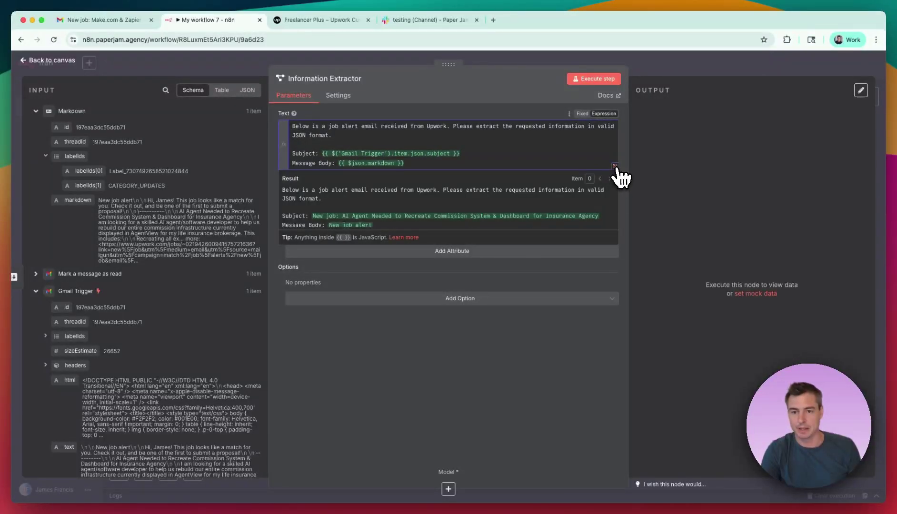
click(614, 166)
scroll(632, 186, down, 3)
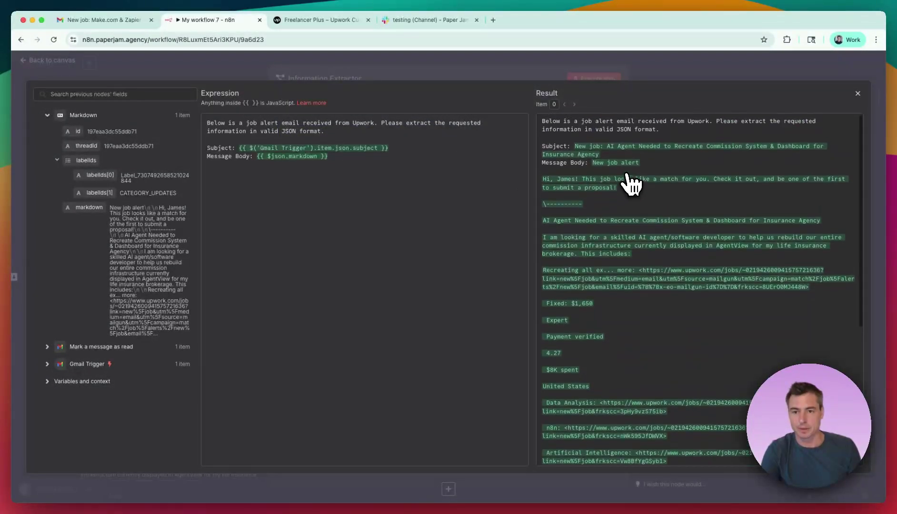
scroll(632, 183, up, 3)
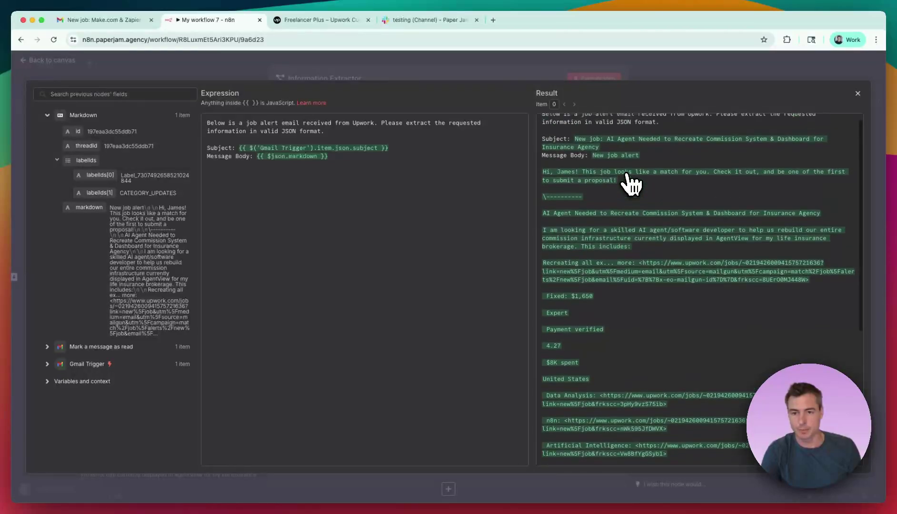
click(857, 94)
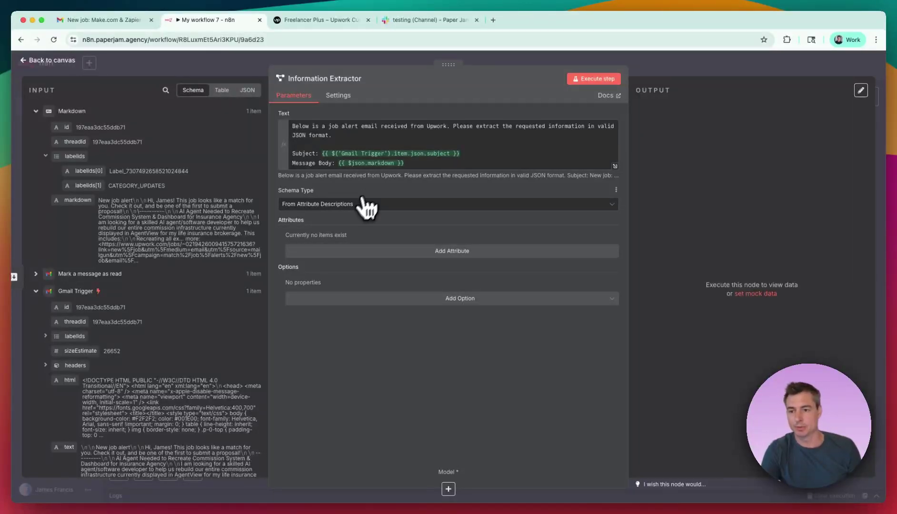
- Set the Schema Type to Define using JSON Schema and replace the example Input Schema with the prepared job-alert schema from the notes
click(345, 203)
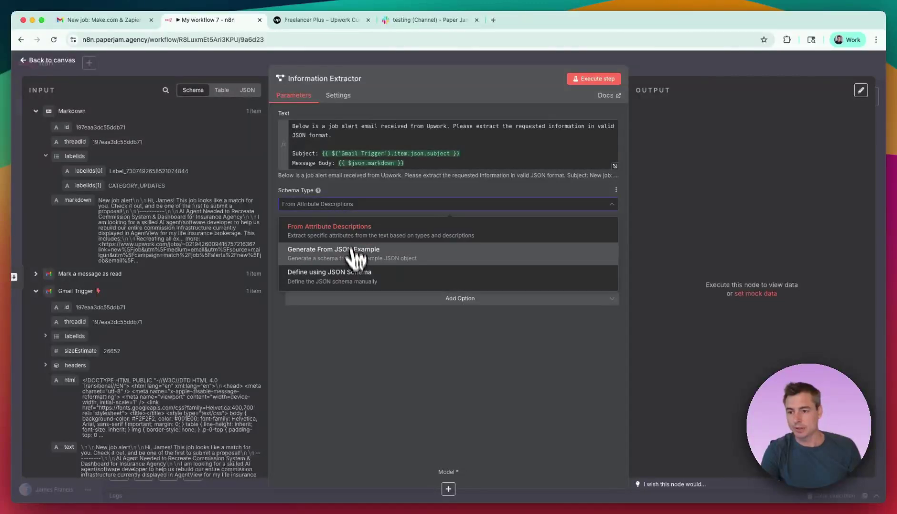
click(360, 281)
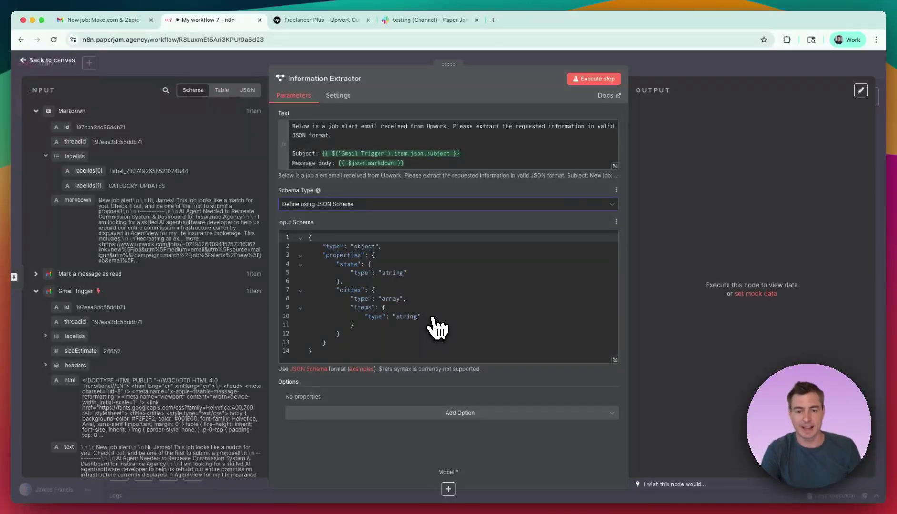
key(super+Tab)
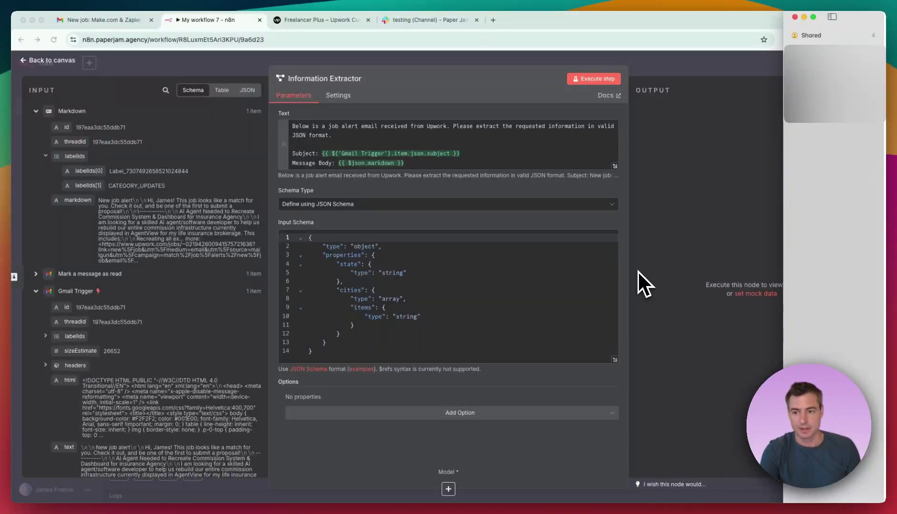
click(504, 303)
click(477, 325)
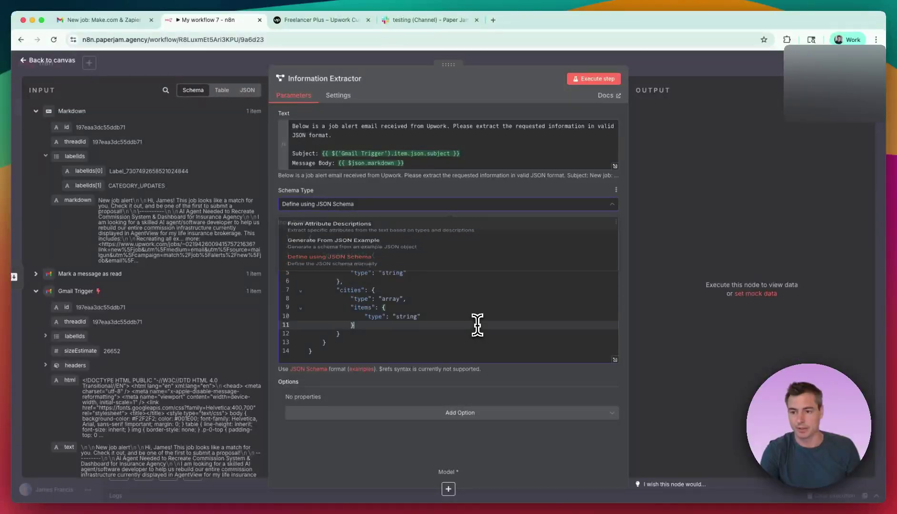
key(super+a)
key(super+v)
scroll(476, 324, up, 10)
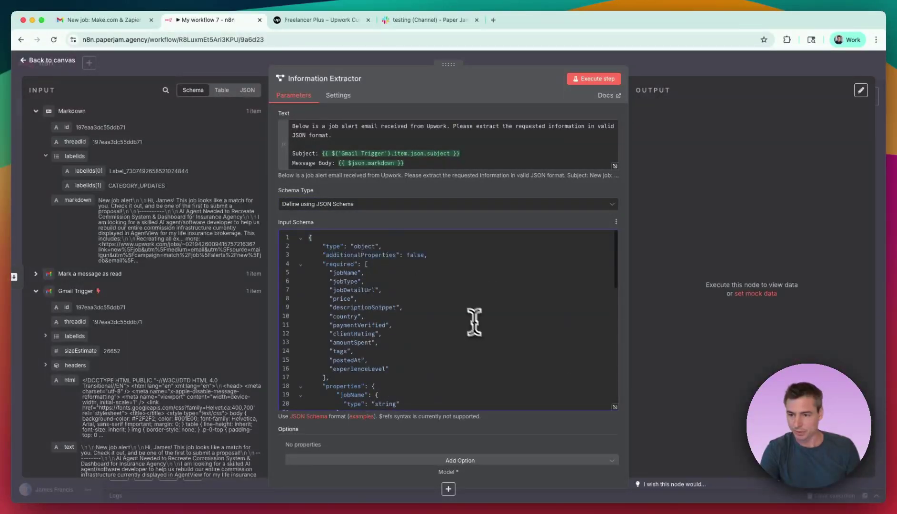
- Remove the "tags" entry from the required list of the Input Schema
click(365, 247)
drag(428, 255, 323, 257)
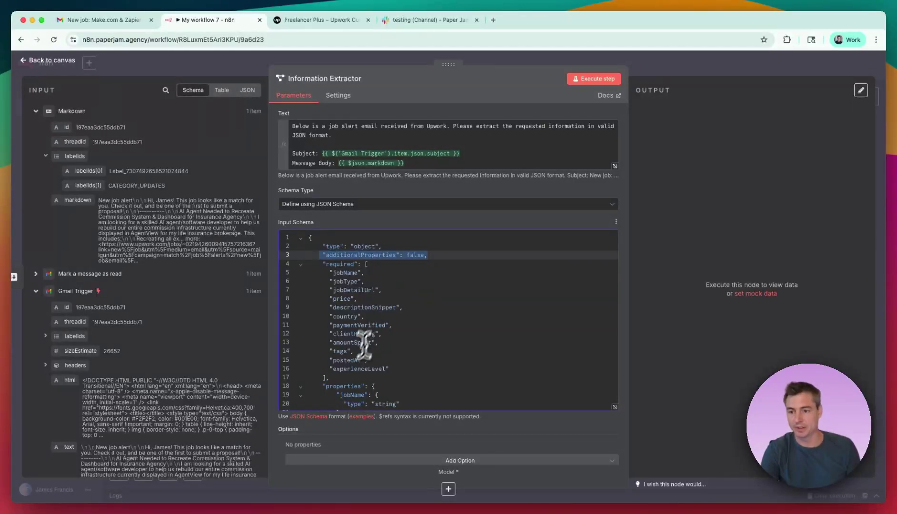
drag(325, 387, 358, 390)
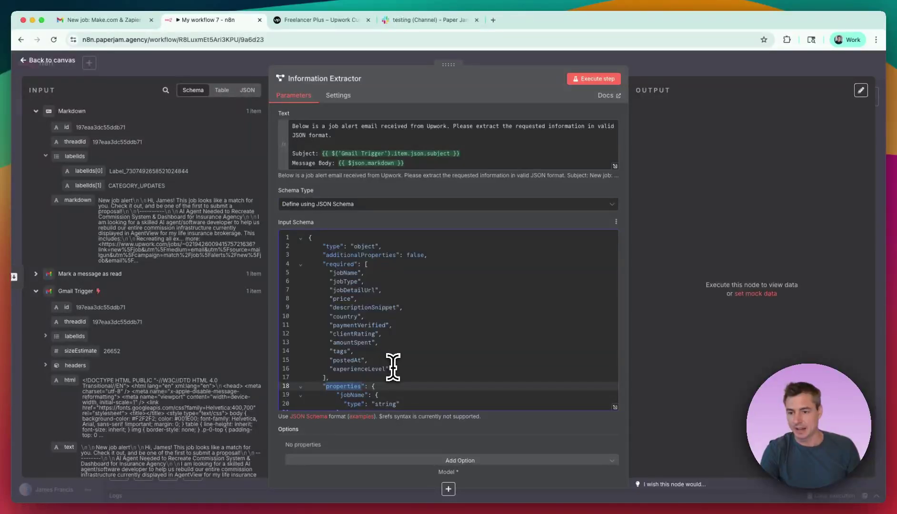
drag(327, 264, 413, 377)
click(429, 369)
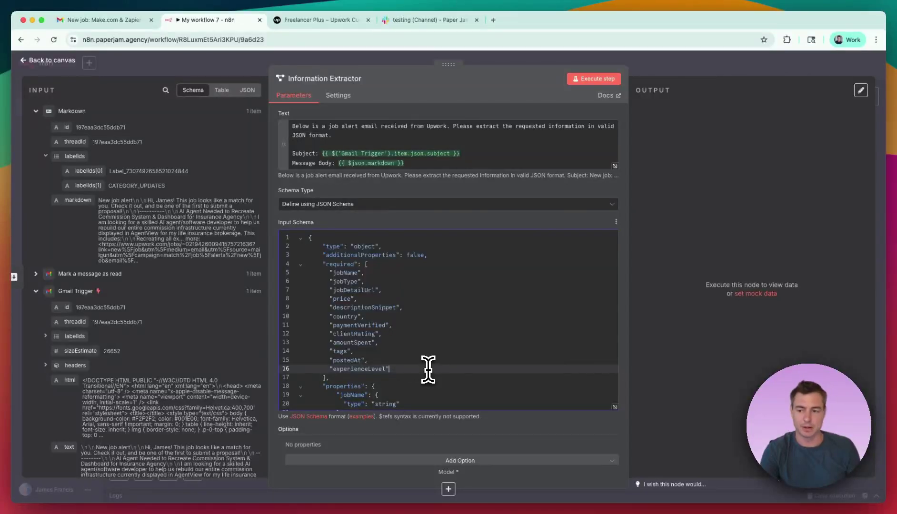
drag(354, 351, 276, 353)
key(BackSpace)
key(BackSpace)
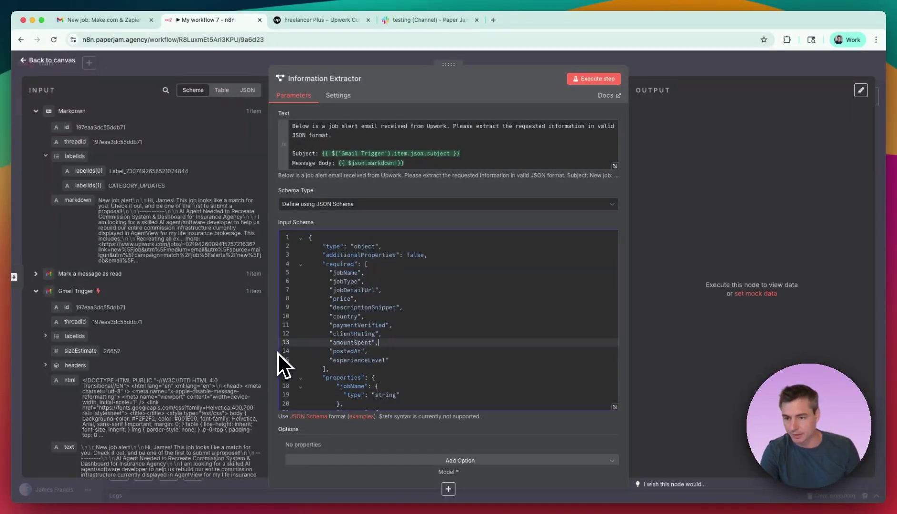
- Review the list of required fields in the Information Extractor's Input Schema, from jobName through experienceLevel
click(390, 352)
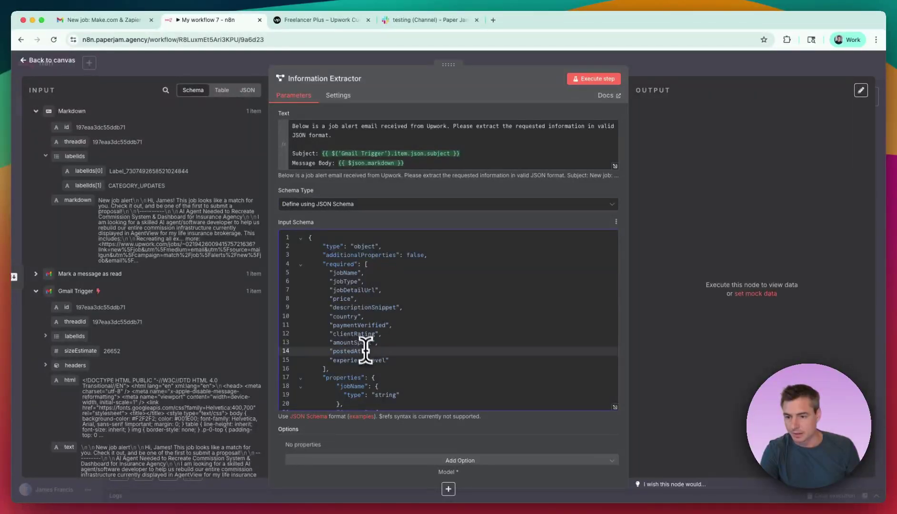
click(403, 362)
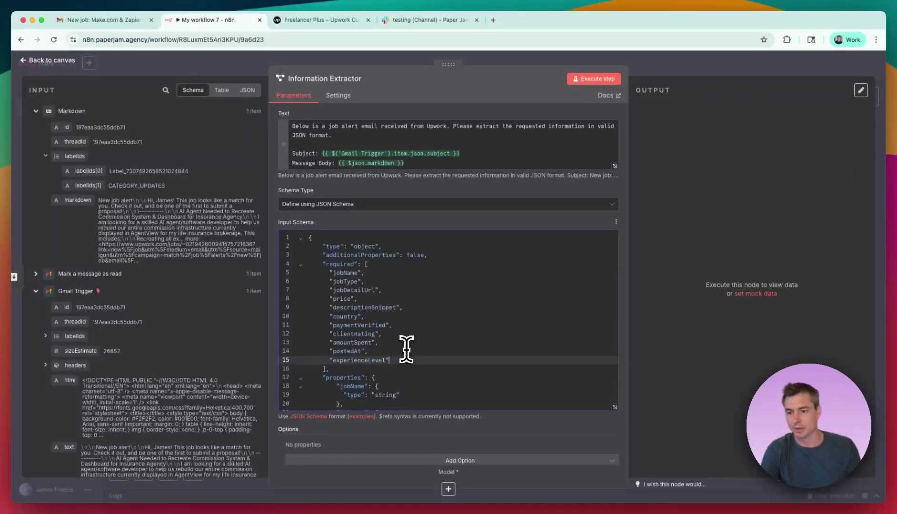
click(408, 351)
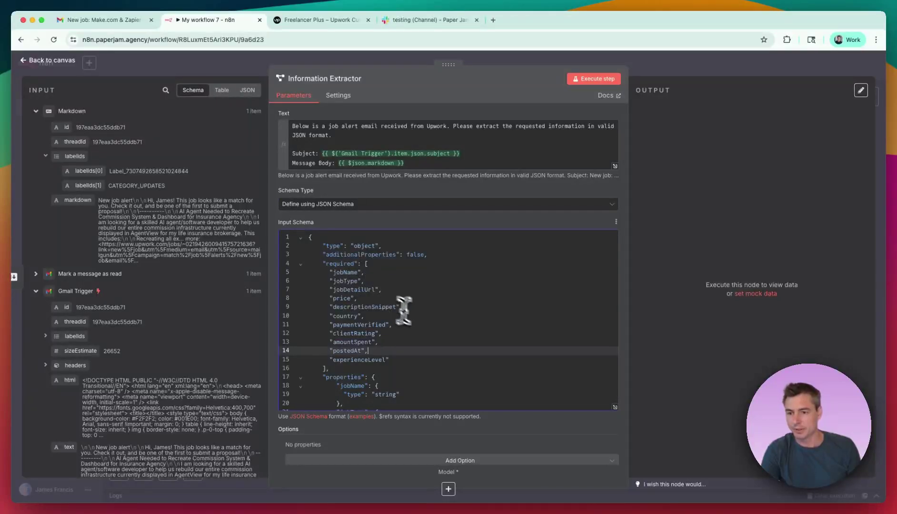
scroll(414, 317, down, 1)
drag(332, 259, 407, 349)
click(407, 349)
scroll(407, 349, down, 5)
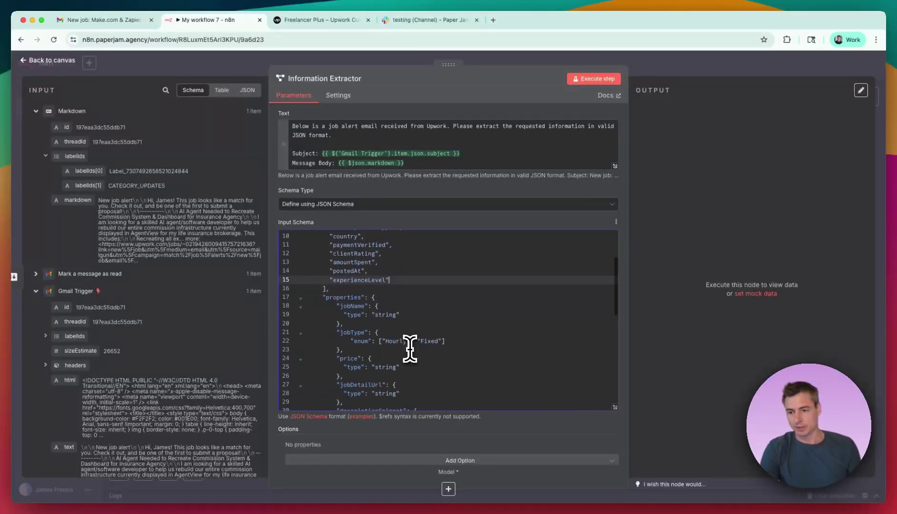
- Examine the Input Schema's property definitions for jobName, jobType, price and jobDetailUrl
scroll(409, 349, down, 3)
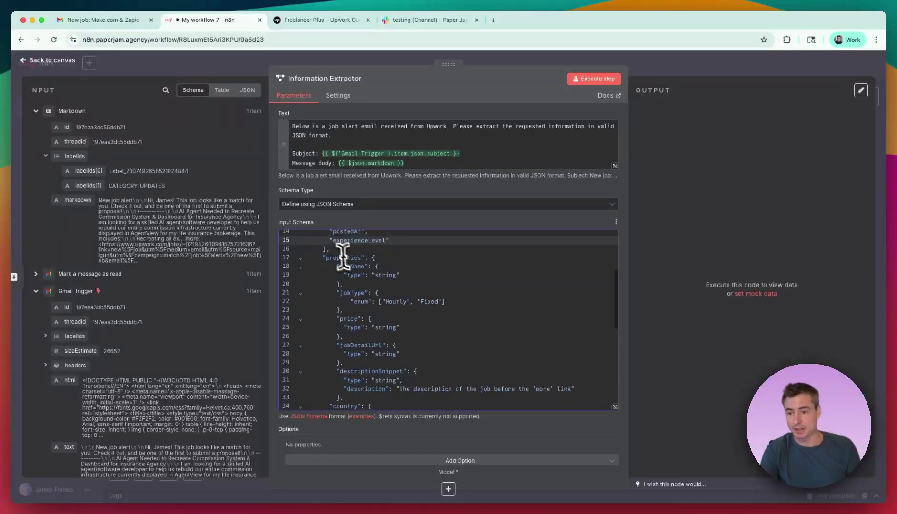
click(354, 257)
scroll(354, 255, down, 3)
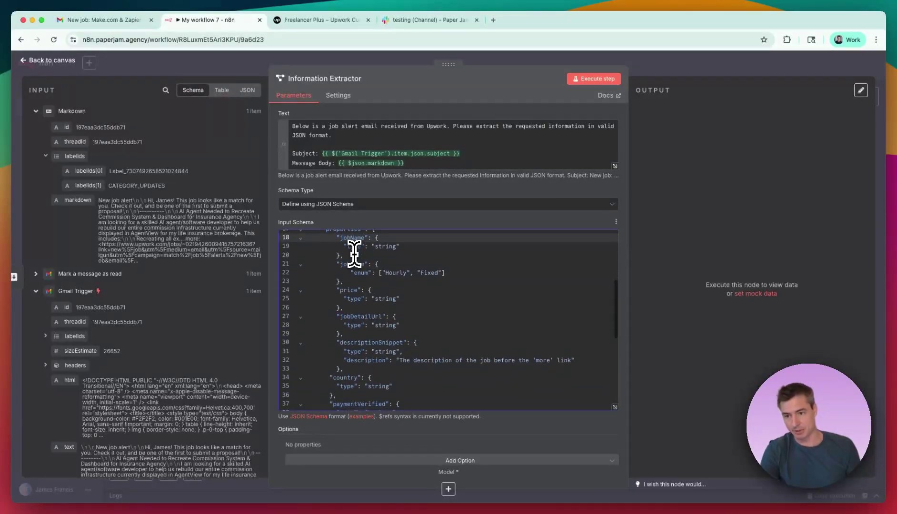
click(428, 279)
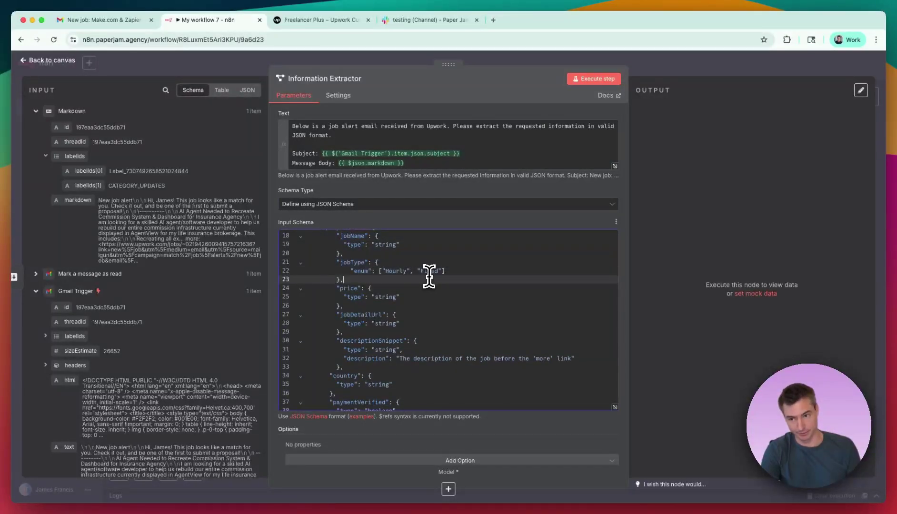
scroll(429, 276, down, 2)
click(353, 265)
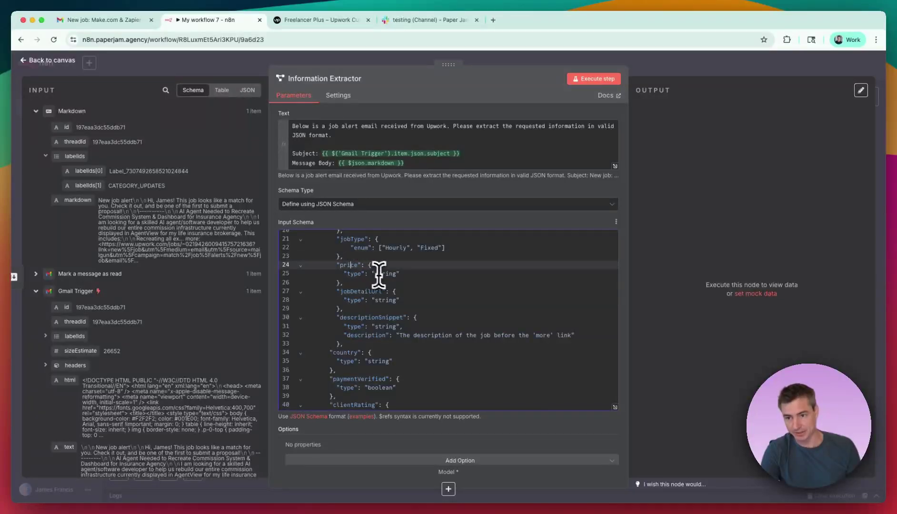
click(384, 276)
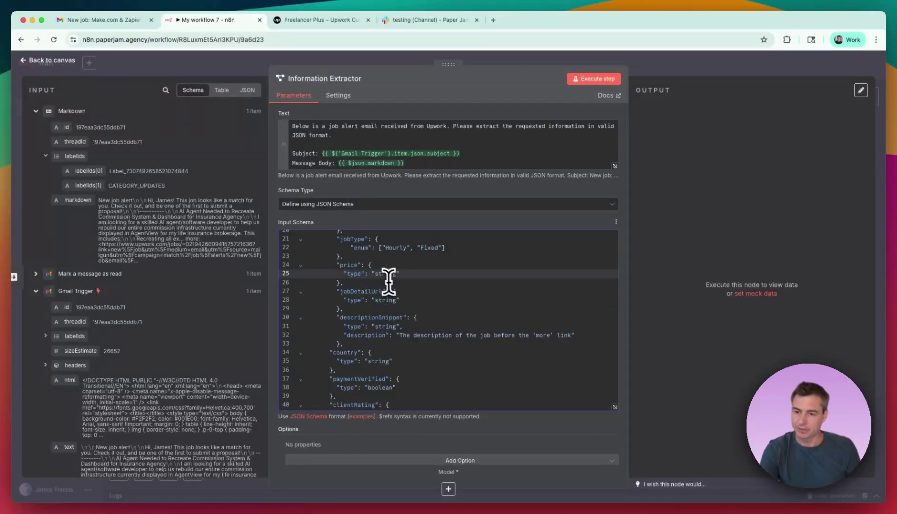
click(434, 290)
scroll(399, 263, down, 1)
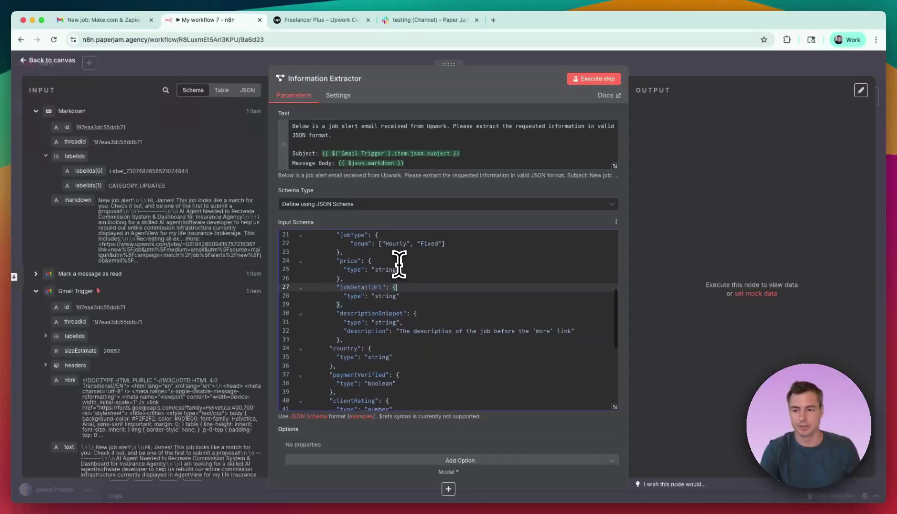
scroll(399, 264, down, 2)
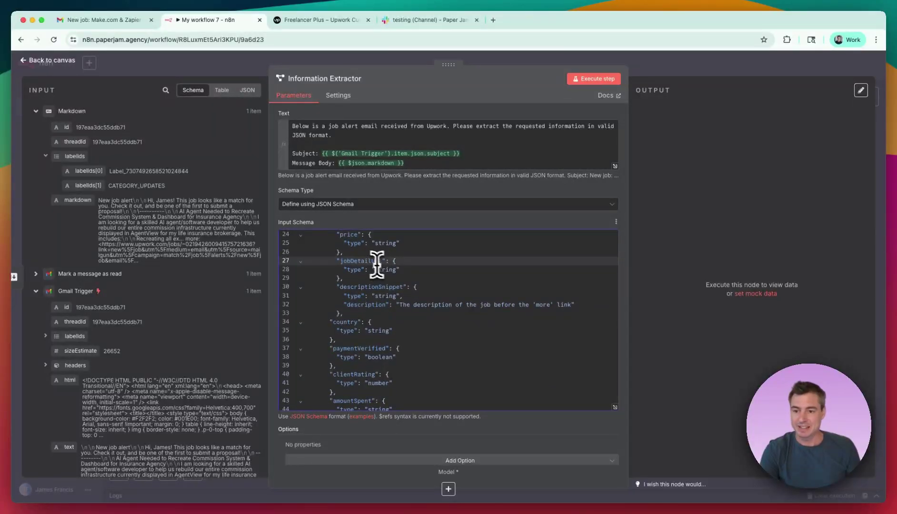
click(369, 262)
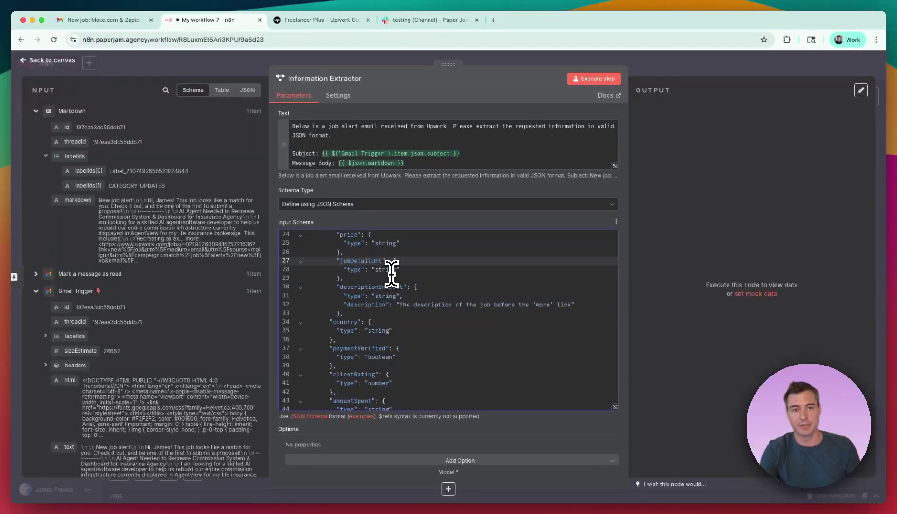
scroll(391, 274, down, 2)
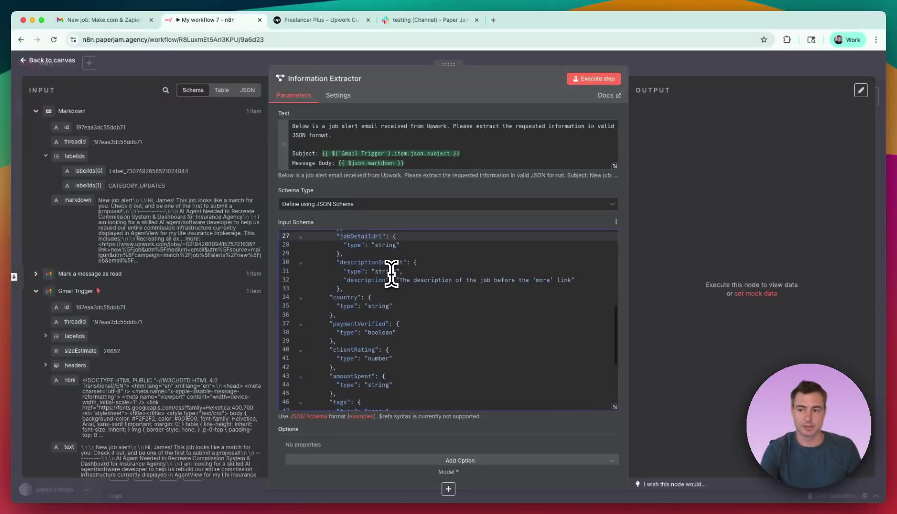
- Compare the schema's descriptionSnippet description with the job text before the "more" link in the Upwork alert email in Gmail
click(352, 262)
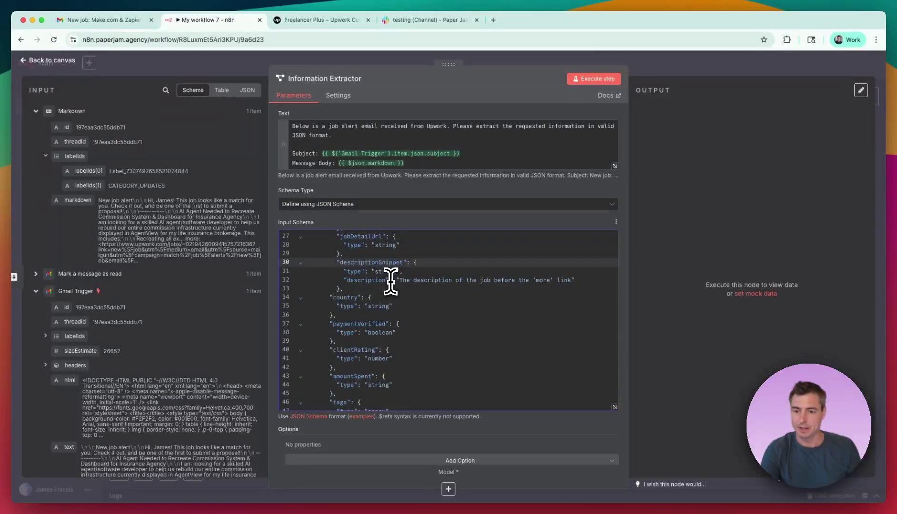
click(138, 21)
drag(403, 251, 592, 275)
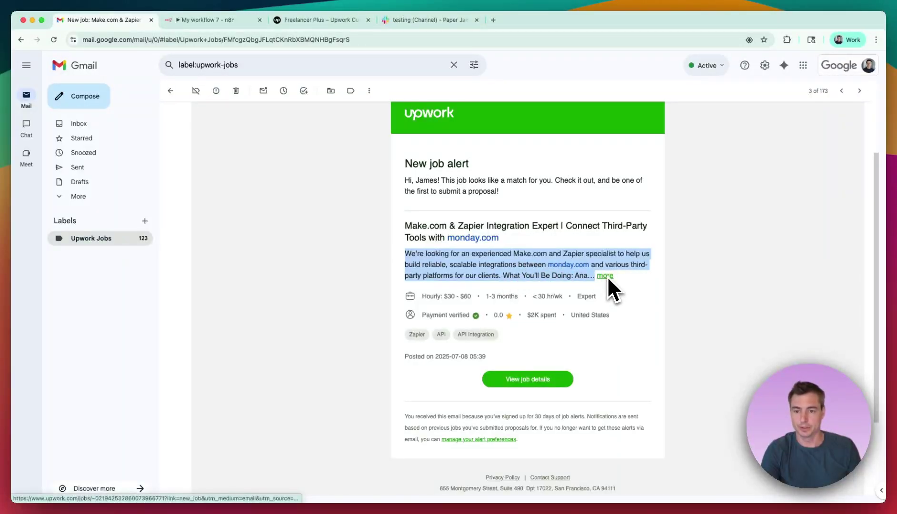
click(436, 260)
drag(404, 253, 589, 273)
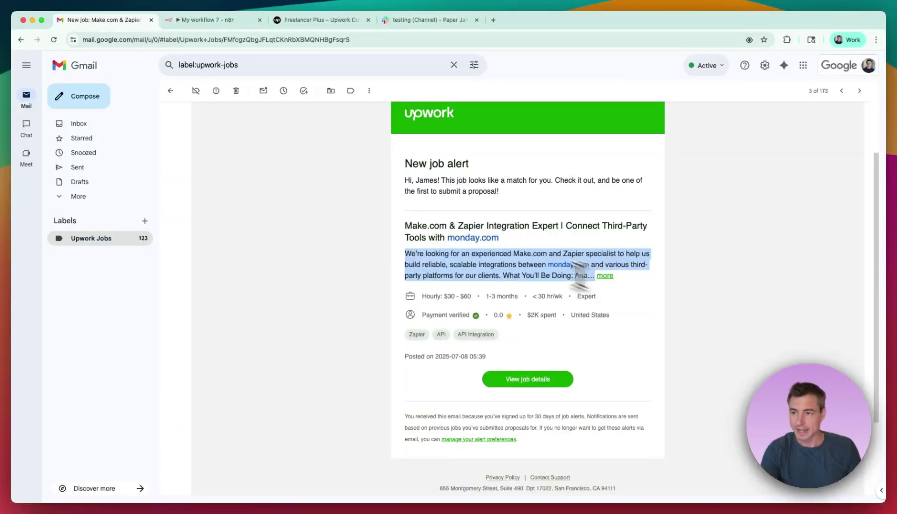
click(248, 22)
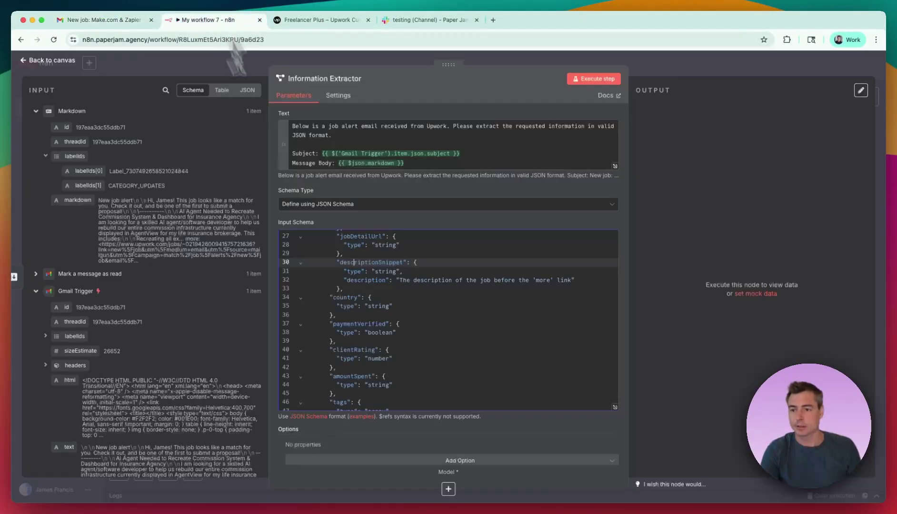
click(376, 278)
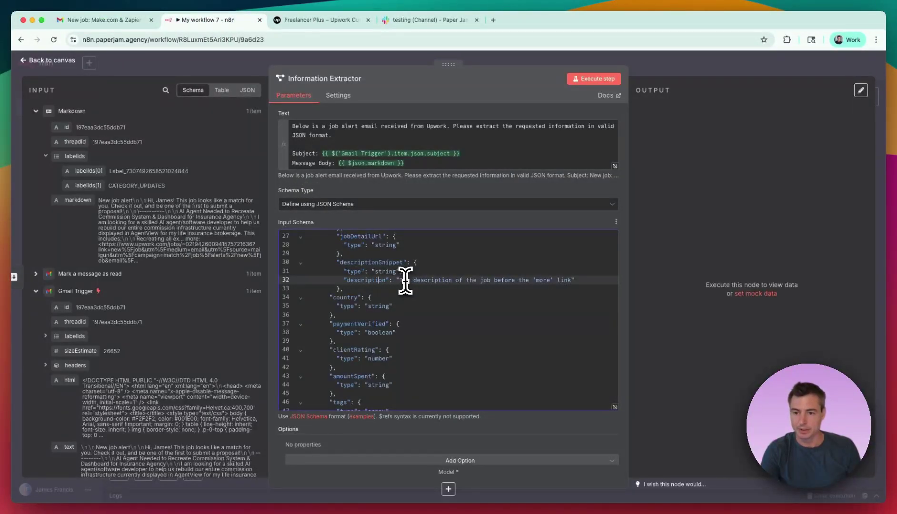
drag(399, 280, 517, 280)
click(523, 280)
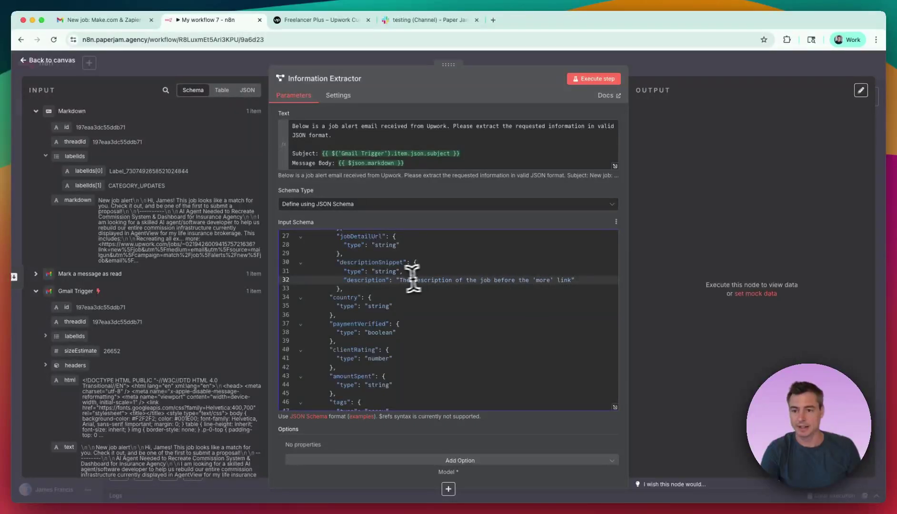
drag(399, 280, 545, 280)
click(545, 280)
- Examine the property types defined for country, paymentVerified, clientRating and amountSpent in the Input Schema
scroll(545, 280, down, 1)
scroll(544, 280, down, 2)
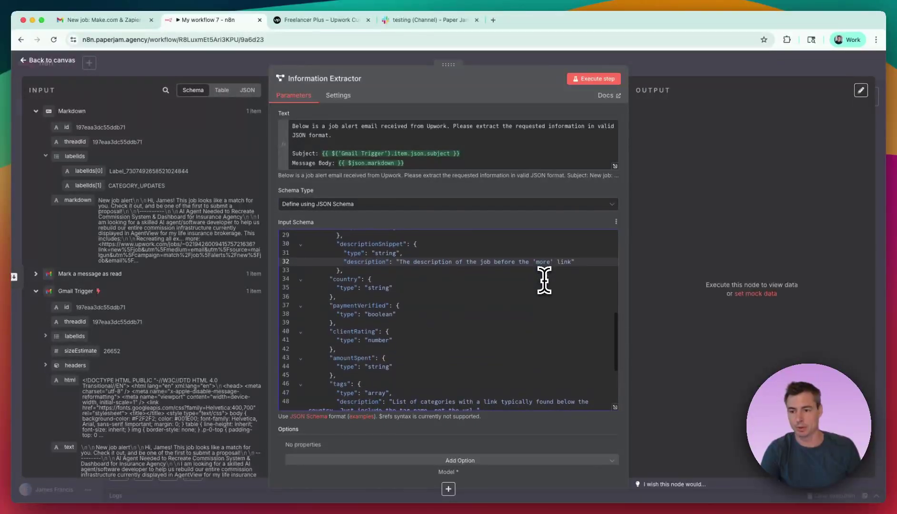
scroll(385, 315, down, 2)
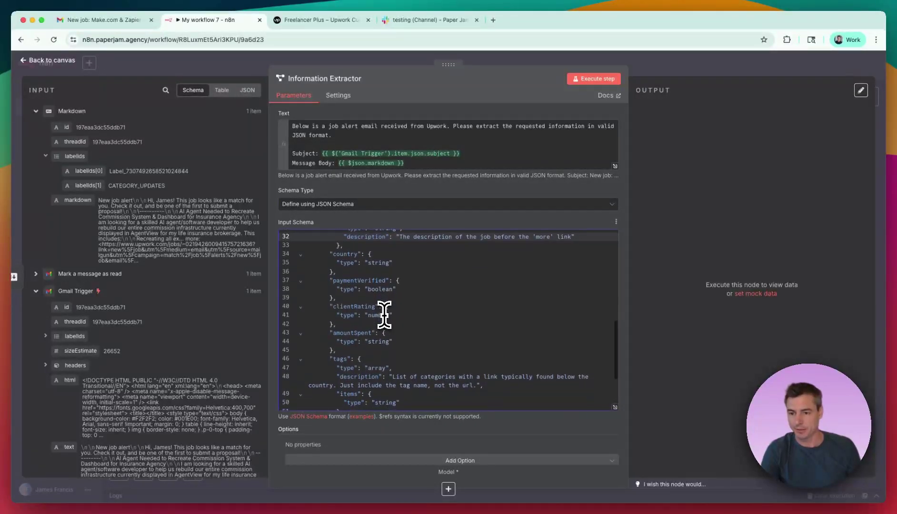
click(382, 315)
scroll(381, 314, down, 2)
scroll(382, 314, down, 1)
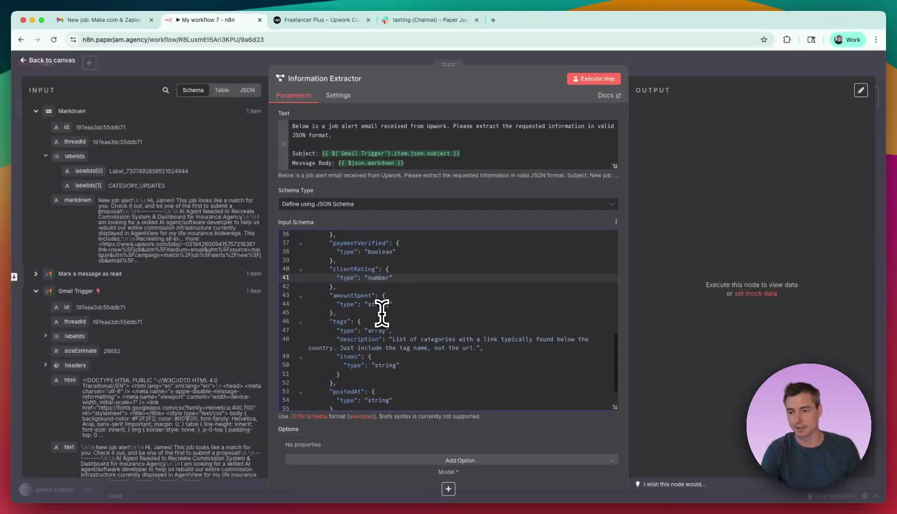
click(382, 310)
scroll(382, 310, down, 3)
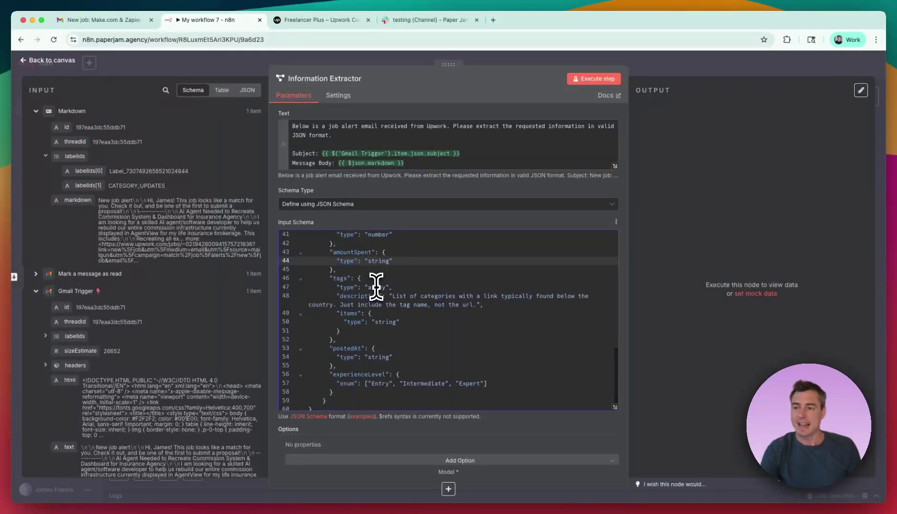
- Compare the schema's tags description with the tags in the Upwork alert email in Gmail, and review the postedAt and experienceLevel definitions
click(113, 20)
click(337, 282)
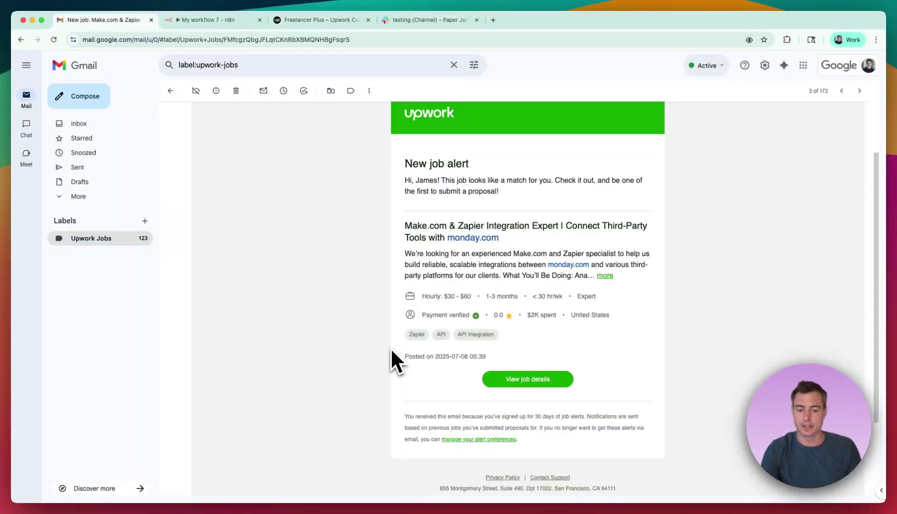
scroll(391, 348, up, 1)
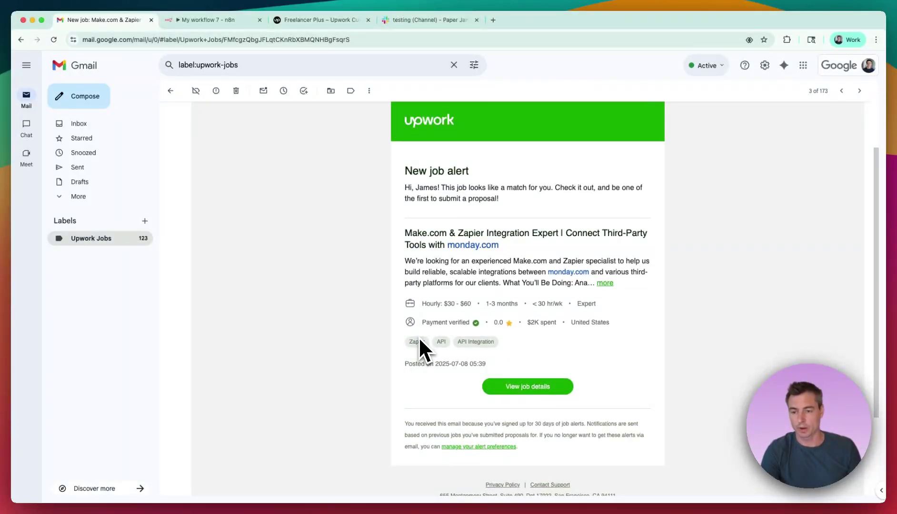
click(210, 20)
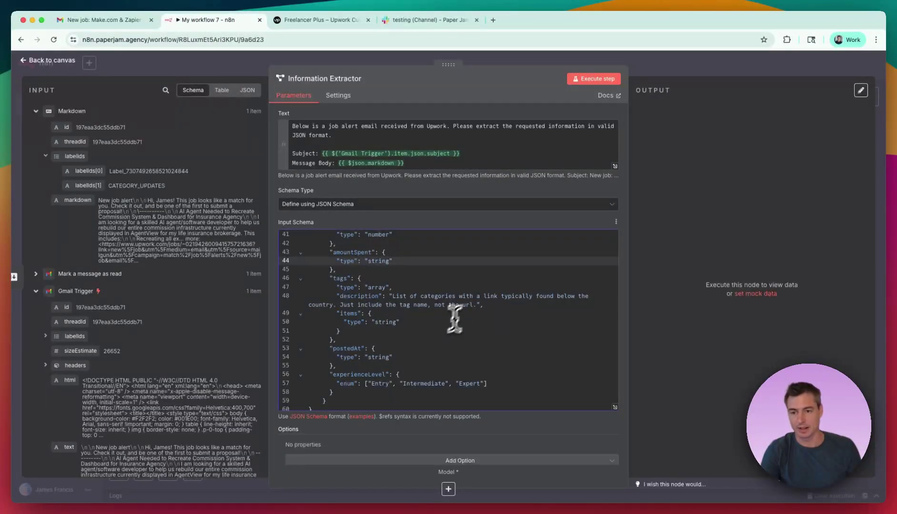
mouse_move(475, 304)
mouse_down()
mouse_move(387, 296)
mouse_move(389, 287)
mouse_move(474, 296)
mouse_up()
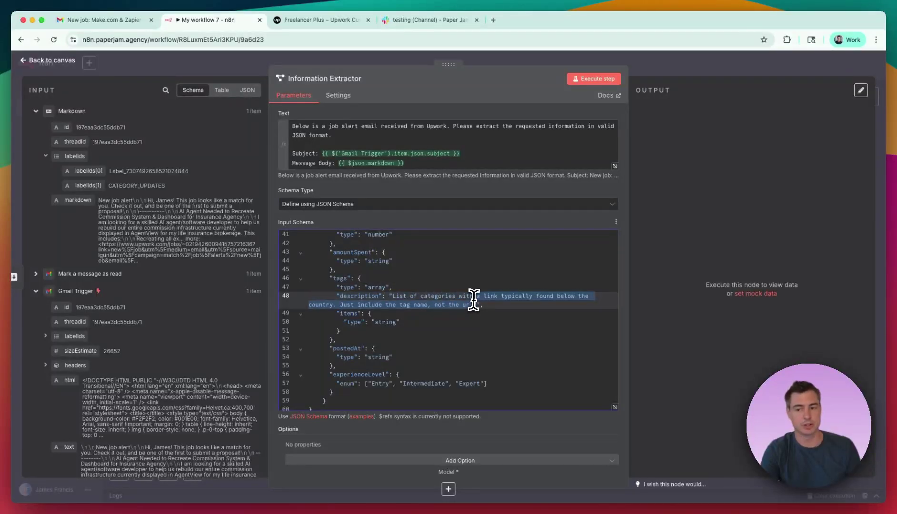
click(479, 331)
drag(351, 305, 422, 304)
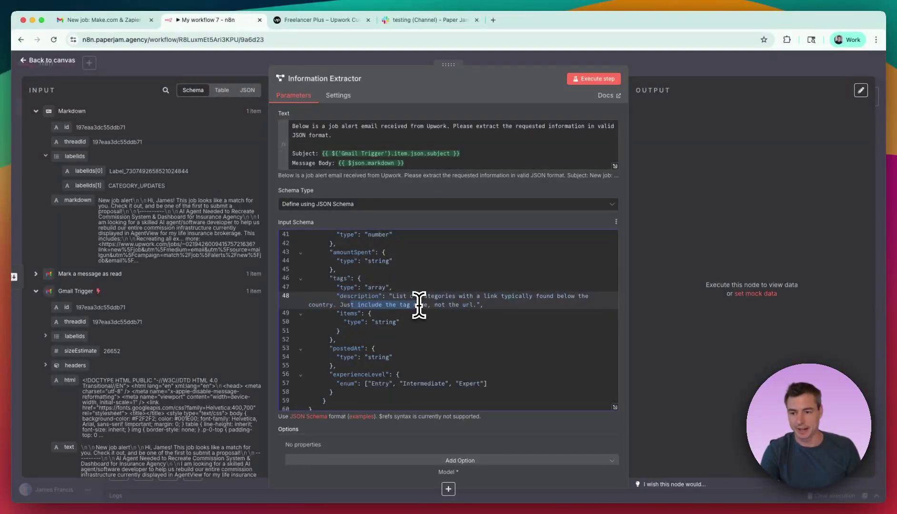
scroll(415, 305, down, 1)
click(408, 312)
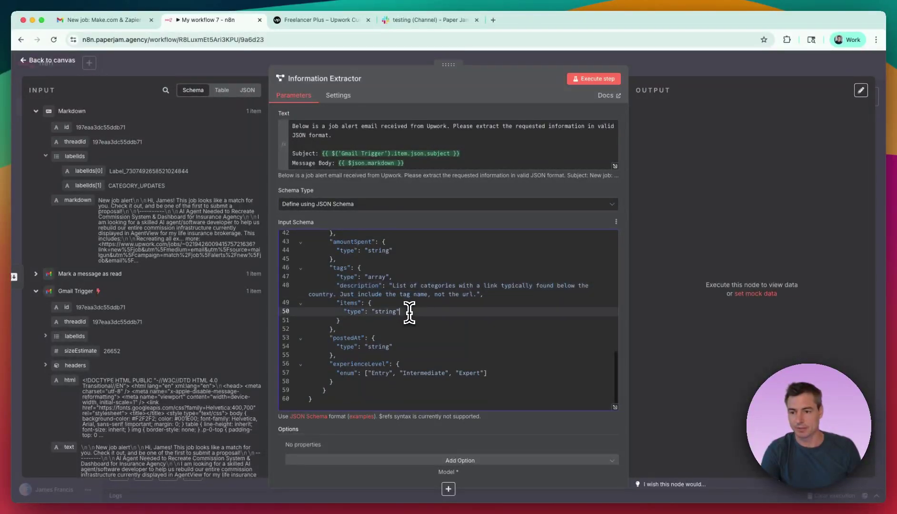
scroll(409, 312, down, 1)
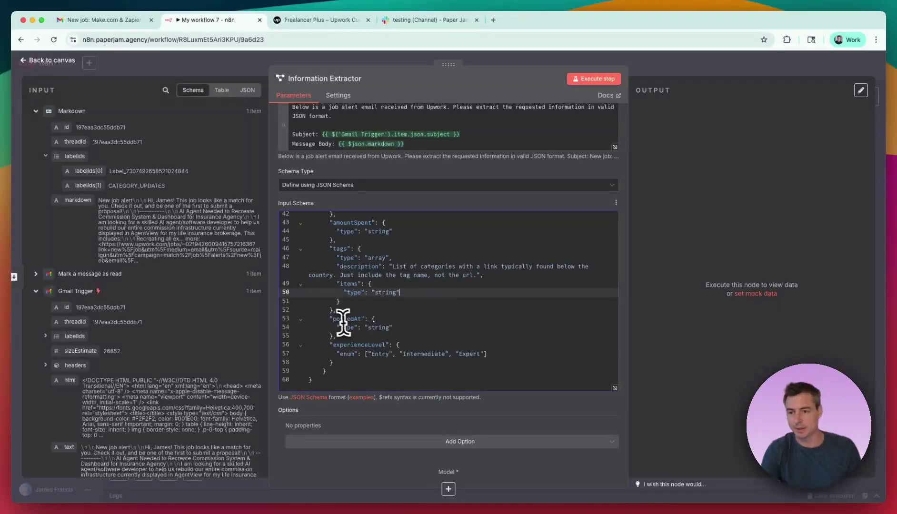
click(427, 362)
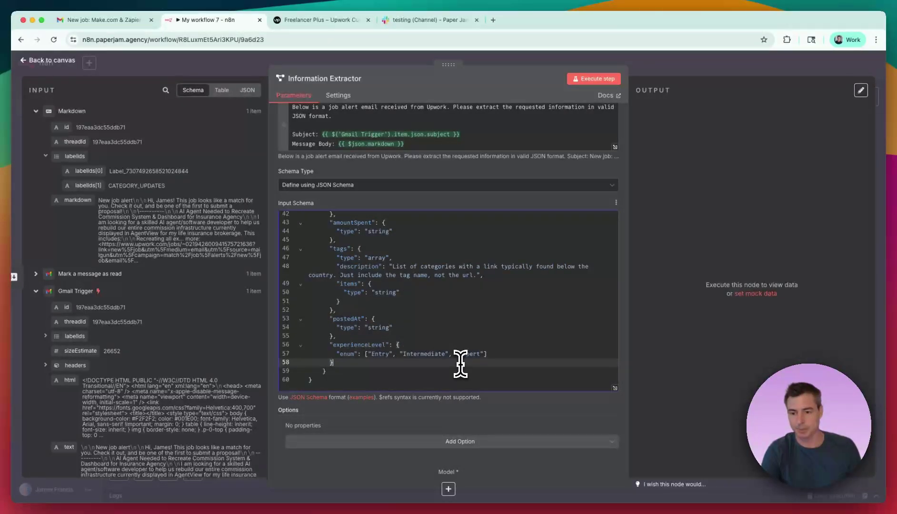
- Attach an OpenAI Chat Model using gpt-4.1-mini to the Information Extractor and execute the extractor step
click(448, 489)
text(open)
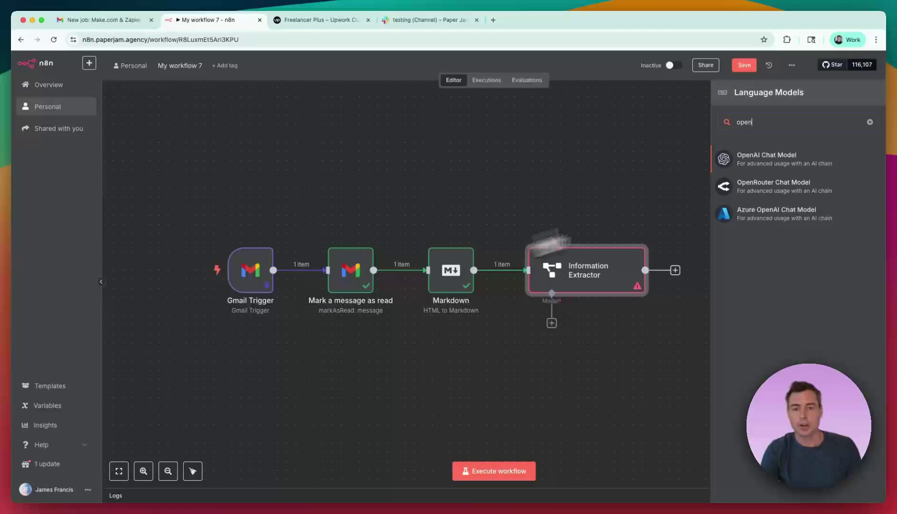
click(783, 162)
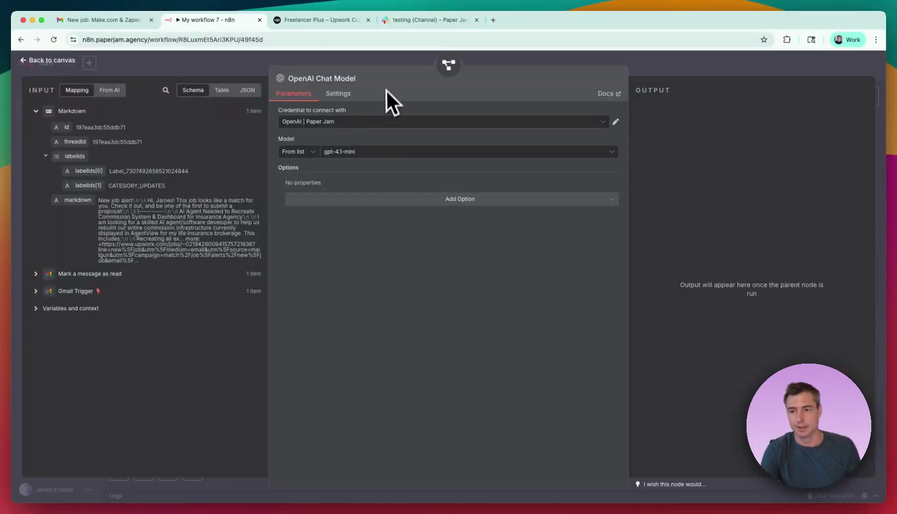
click(374, 66)
double_click(571, 280)
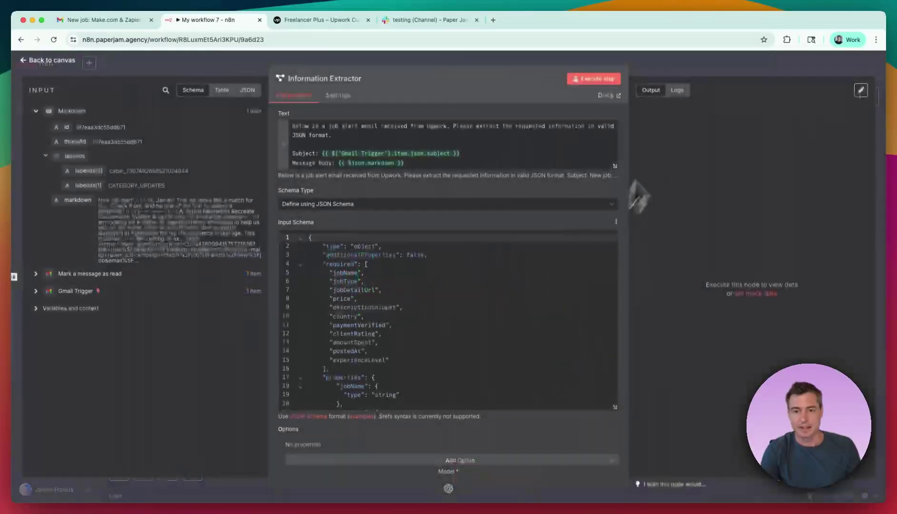
click(601, 80)
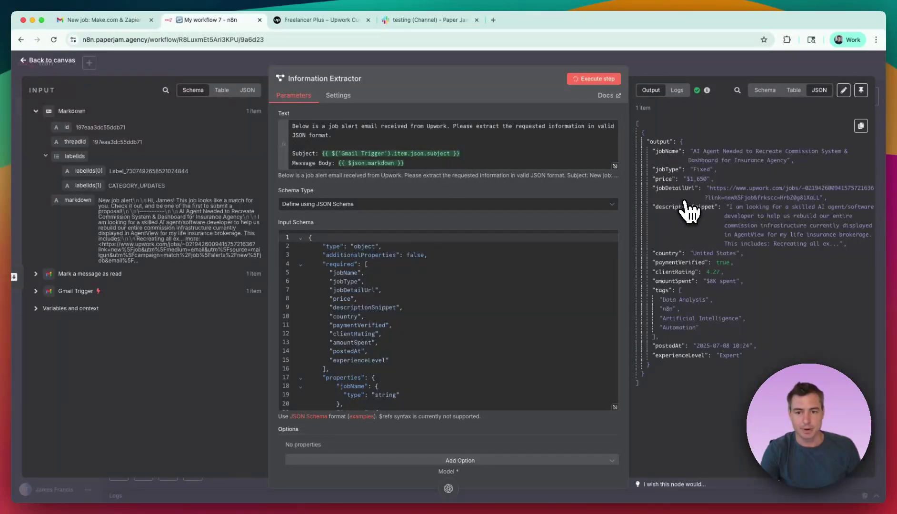
- Review the extracted descriptionSnippet and tags in the Information Extractor output, pin the output data and return to the canvas
drag(720, 189, 762, 232)
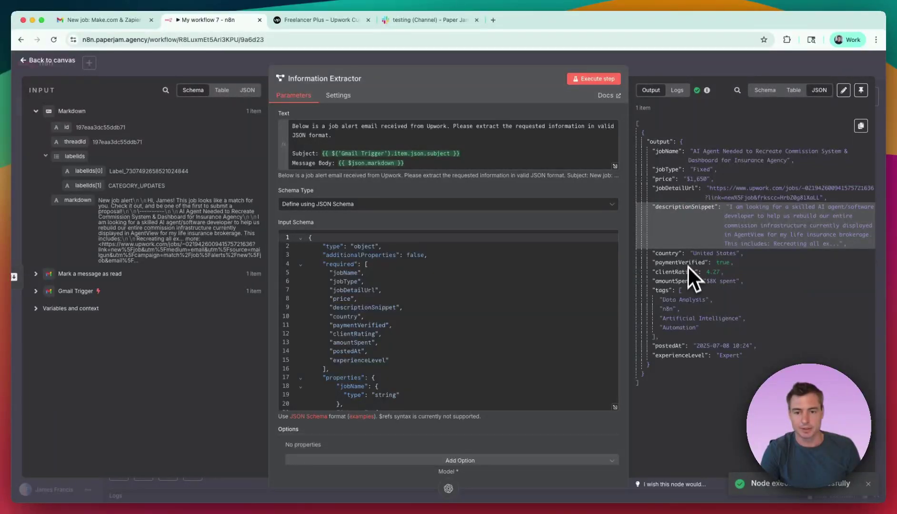
drag(661, 291, 715, 344)
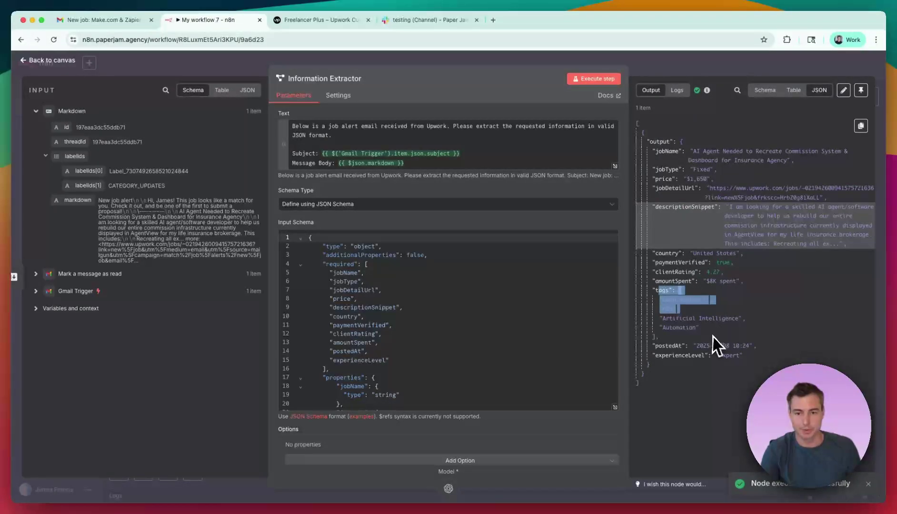
click(746, 405)
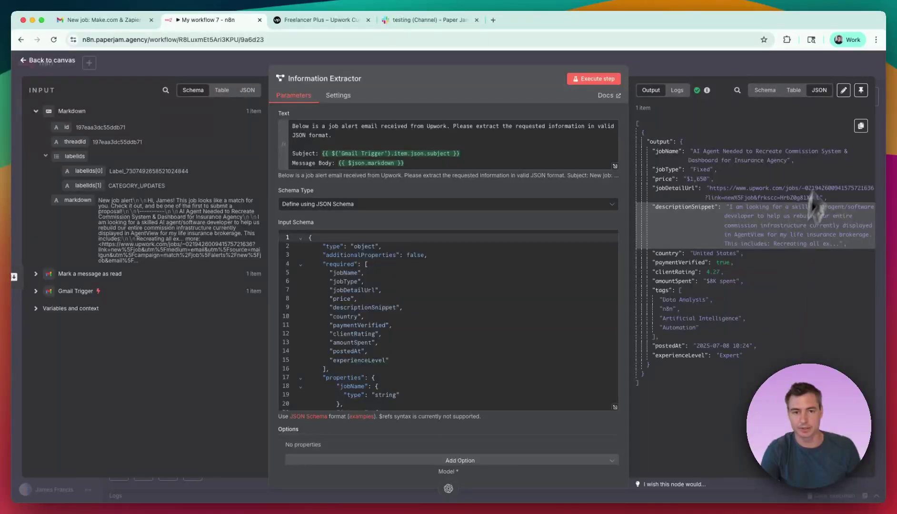
click(860, 90)
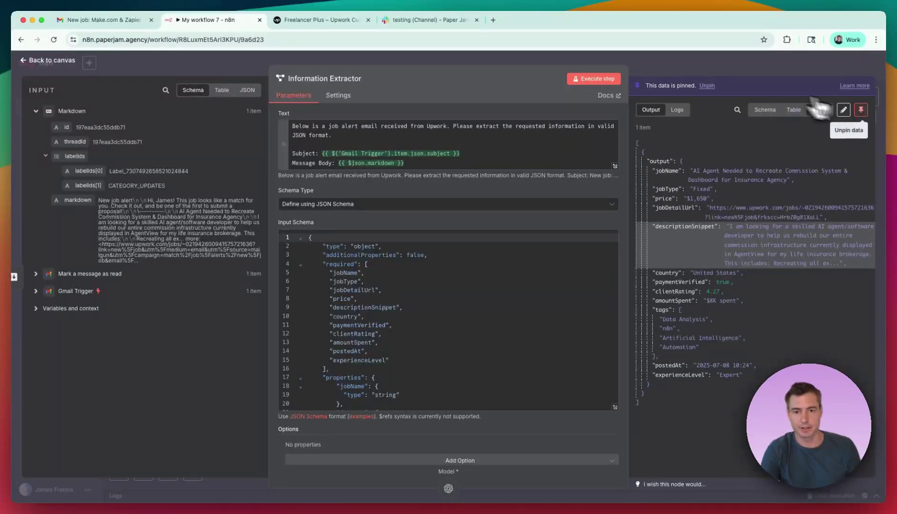
click(657, 67)
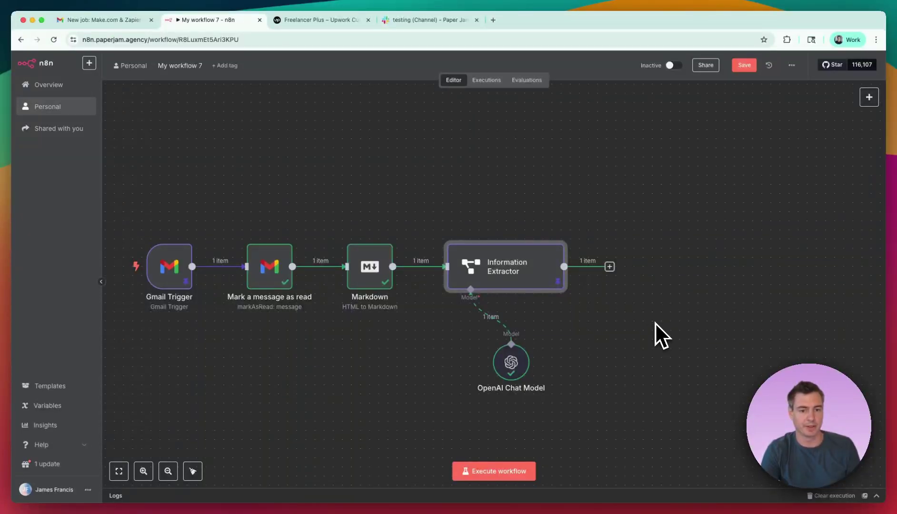
- Add a second Information Extractor node connected after the first Information Extractor
click(610, 267)
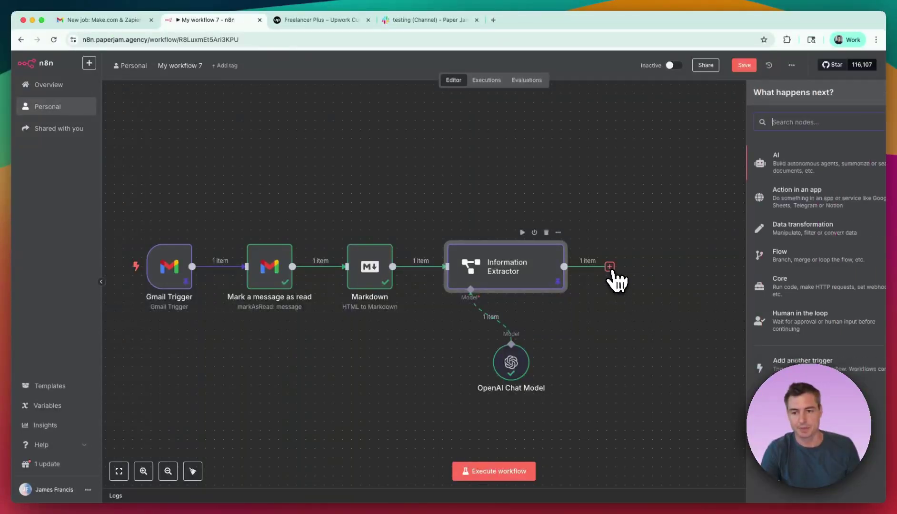
click(761, 174)
click(788, 321)
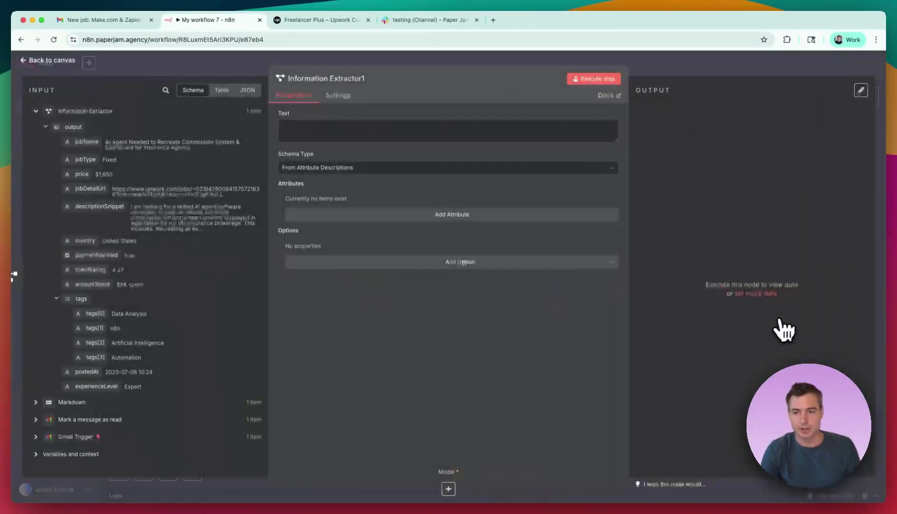
- Paste the job matching analyst prompt, including the freelancer profile, into the new Information Extractor's Text parameter
click(399, 127)
click(884, 324)
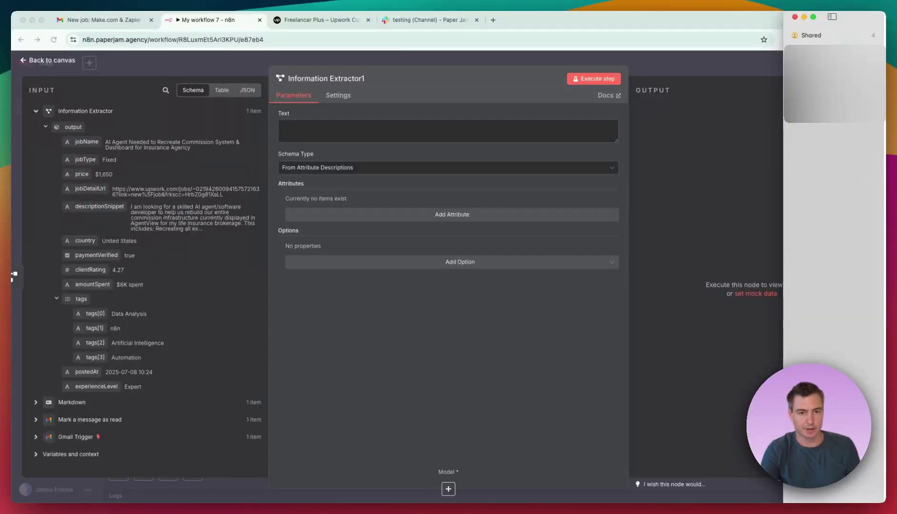
click(347, 134)
key(super+v)
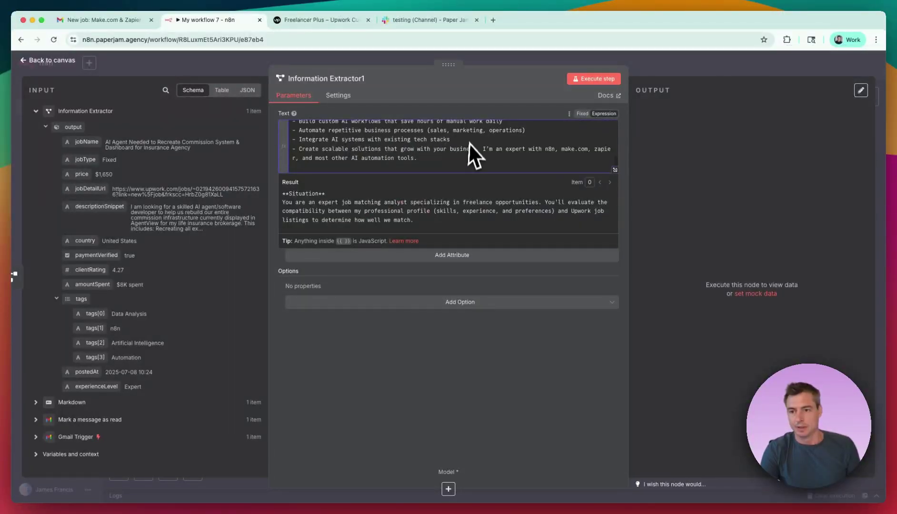
- Open the pasted prompt in the expanded expression editor and review its Situation, Task, Objective and Knowledge sections
click(615, 170)
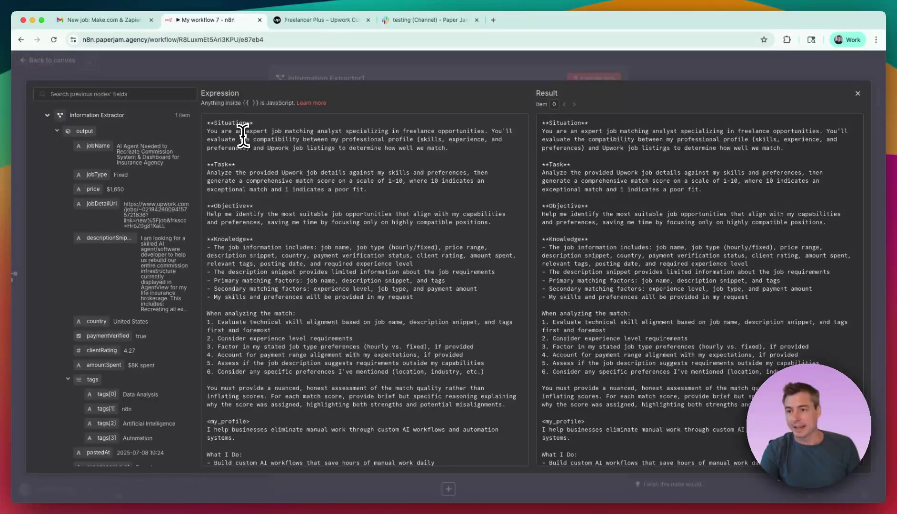
drag(244, 137, 311, 214)
click(320, 280)
scroll(322, 281, down, 2)
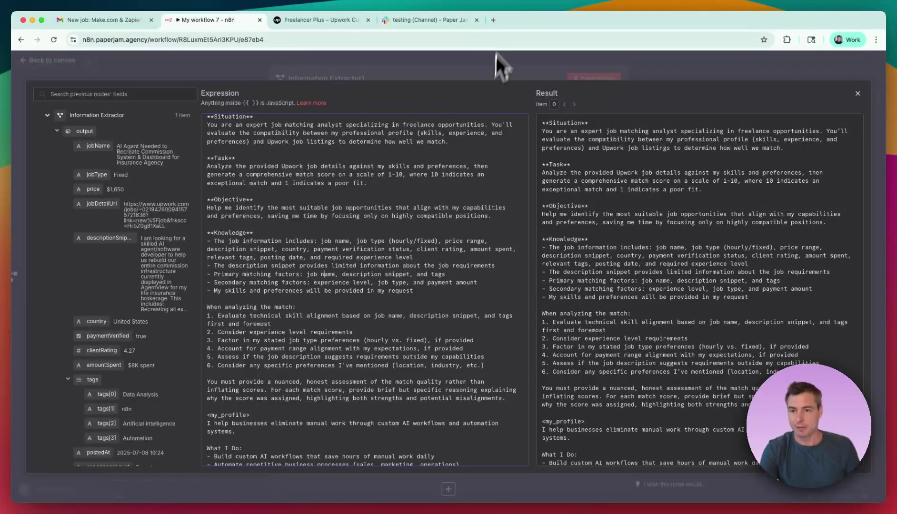
- Open Prompt Cowboy in a new browser tab and display the saved prompt for generating a job match score
click(494, 20)
text(pr)
key(Return)
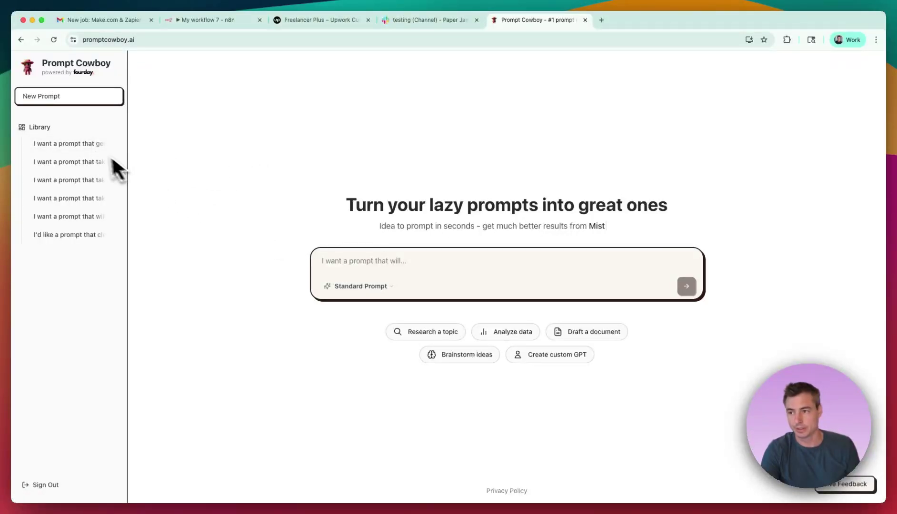
click(93, 145)
click(413, 165)
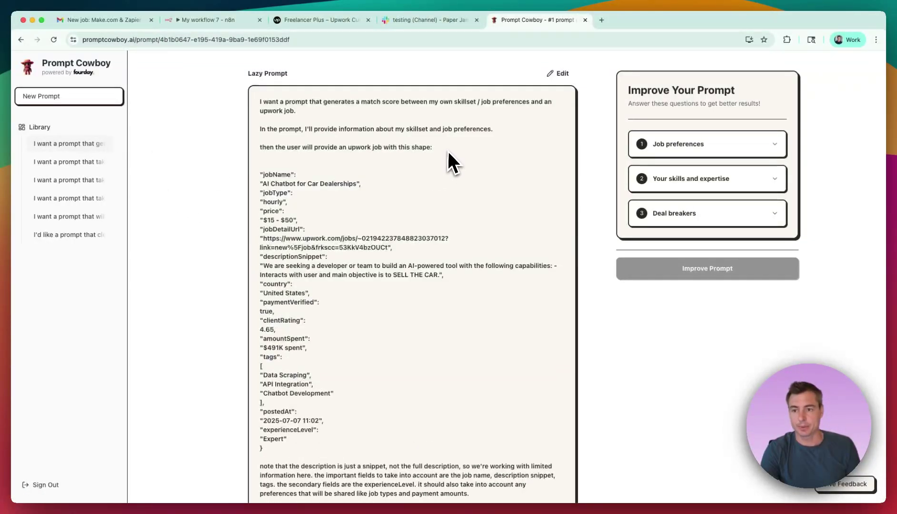
- Examine the Lazy Prompt's match score request and its sample Upwork job fields, from jobName to experienceLevel
drag(448, 151, 256, 90)
click(355, 143)
scroll(355, 144, down, 3)
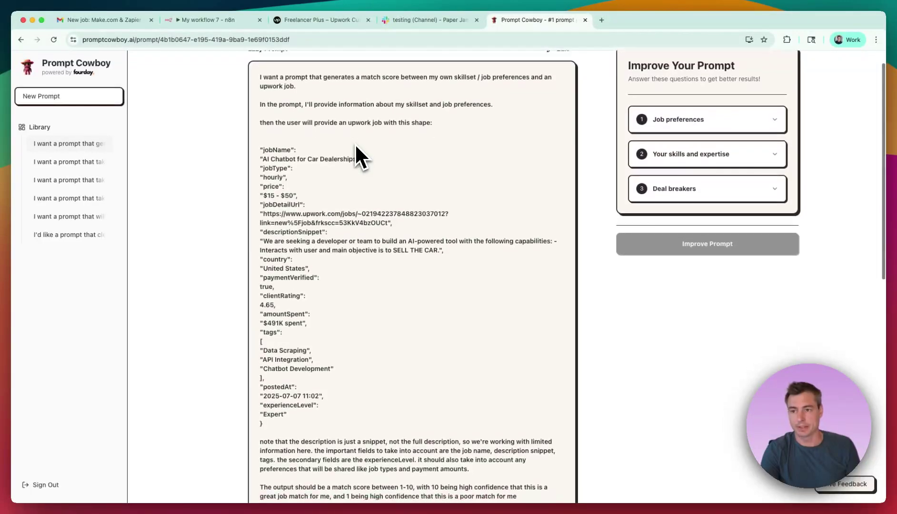
drag(263, 111, 397, 329)
scroll(356, 220, down, 1)
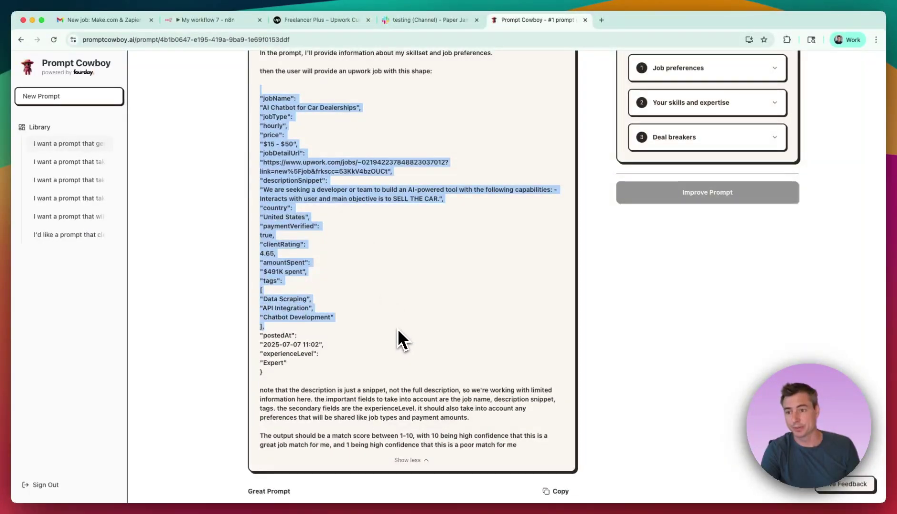
click(397, 328)
scroll(340, 171, down, 1)
- Read the Lazy Prompt's output requirements and the generated Great Prompt's Situation, Task, Objective and Knowledge sections
scroll(340, 171, down, 6)
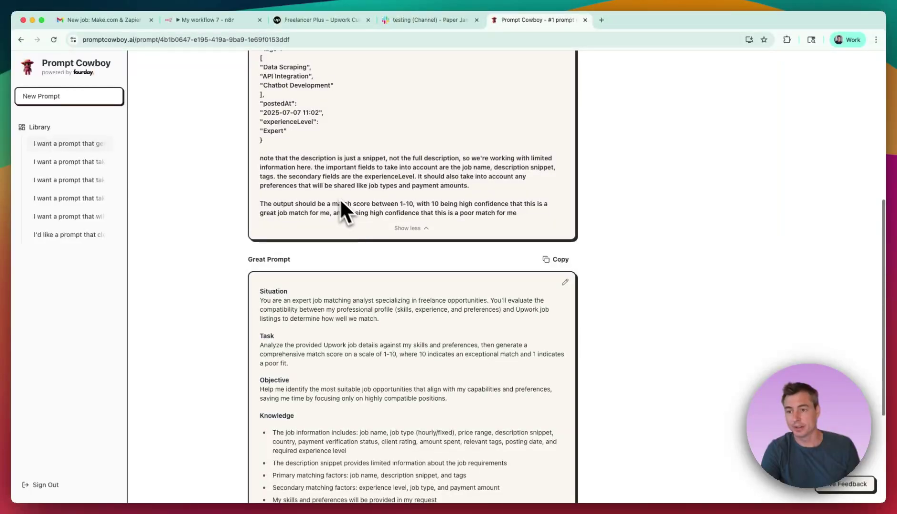
scroll(332, 192, down, 1)
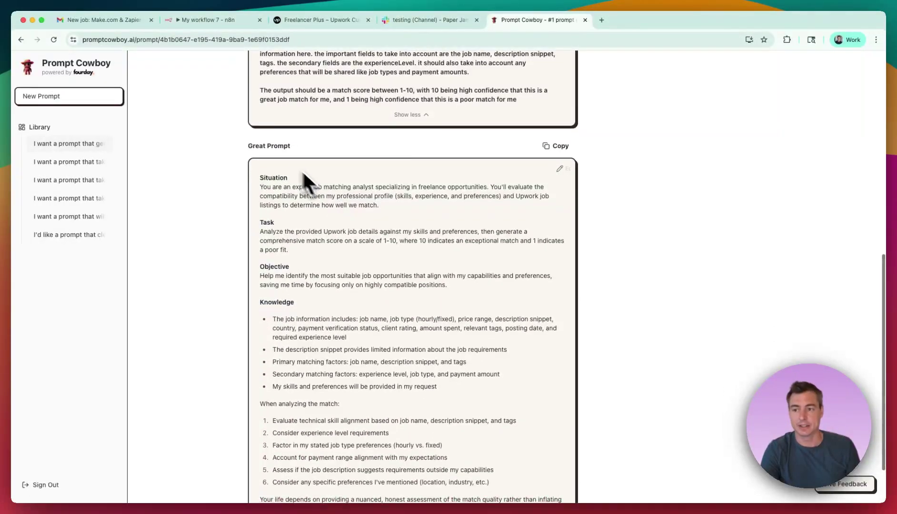
scroll(270, 157, down, 1)
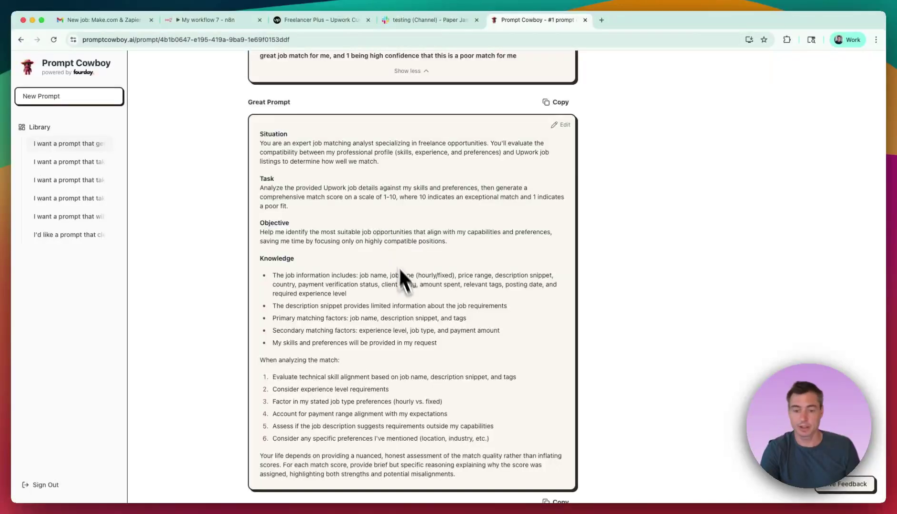
scroll(414, 347, down, 1)
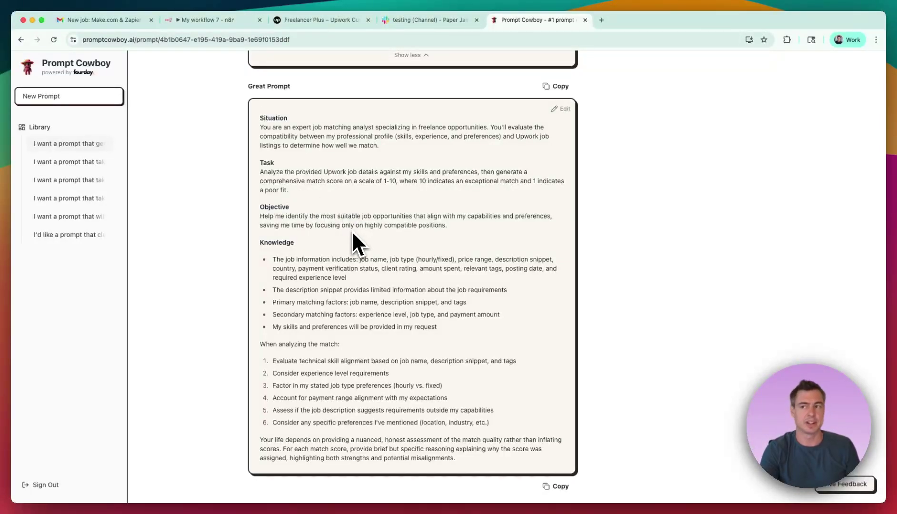
scroll(362, 248, down, 1)
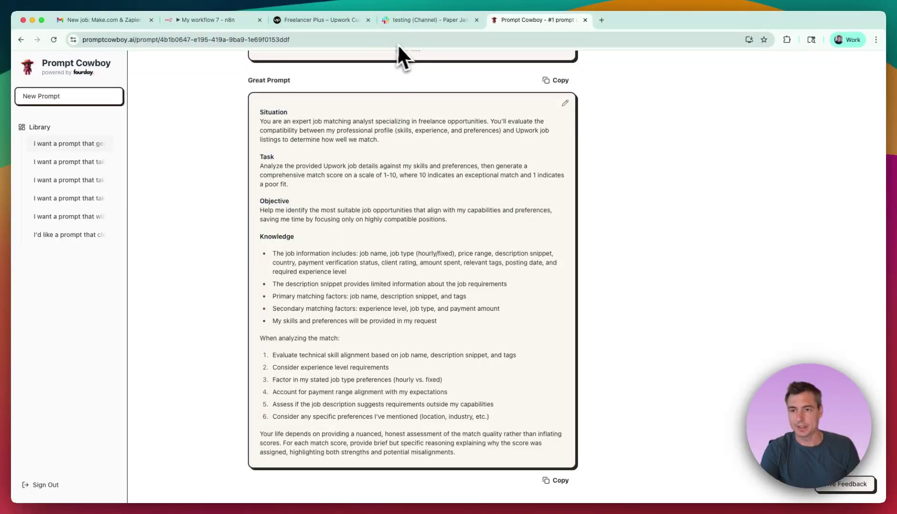
- Return to the n8n expression editor and examine the prompt's instruction to give specific reasoning for the assigned score
click(299, 26)
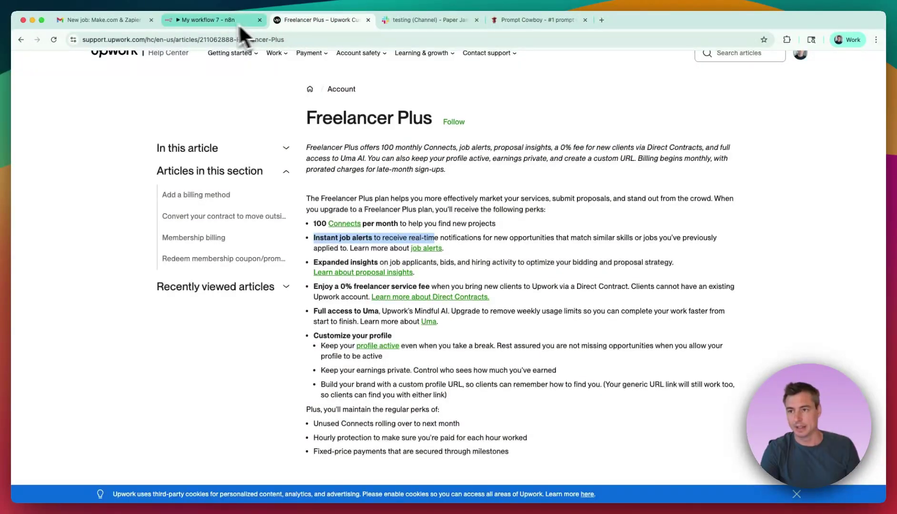
click(221, 23)
scroll(466, 289, down, 2)
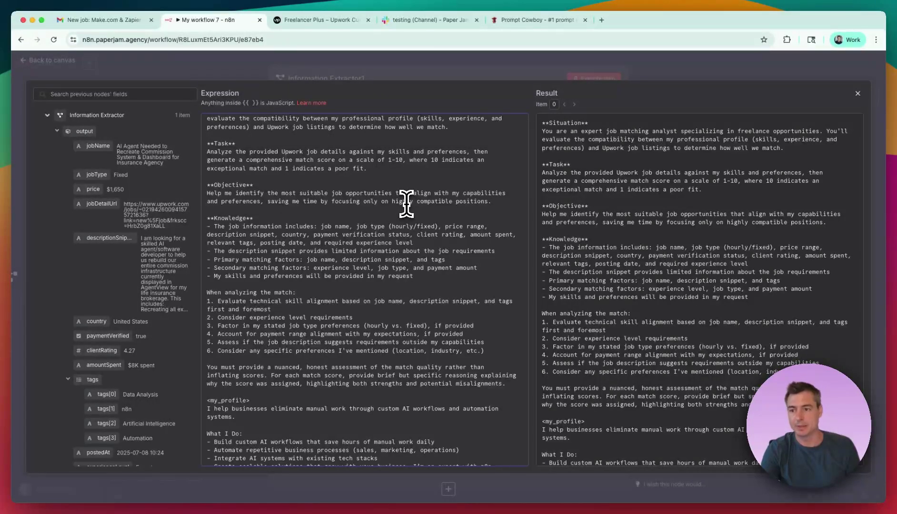
scroll(407, 204, down, 5)
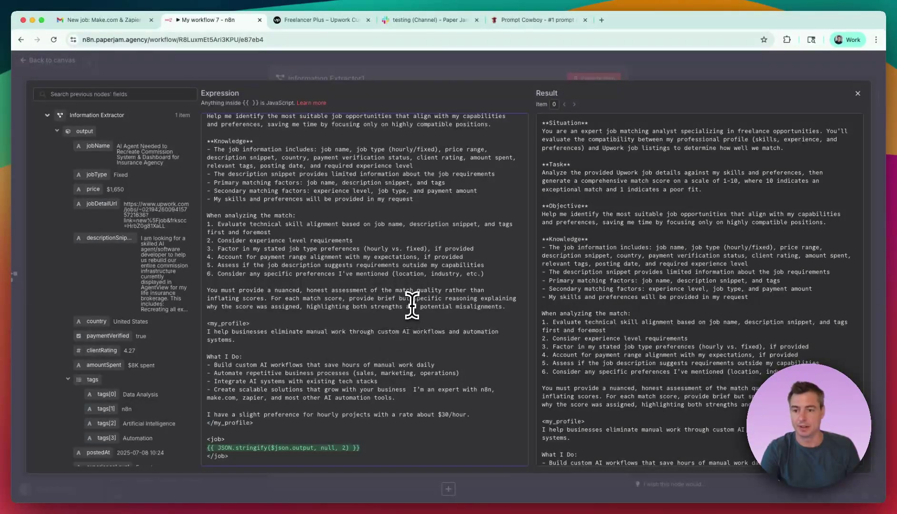
drag(413, 299, 298, 308)
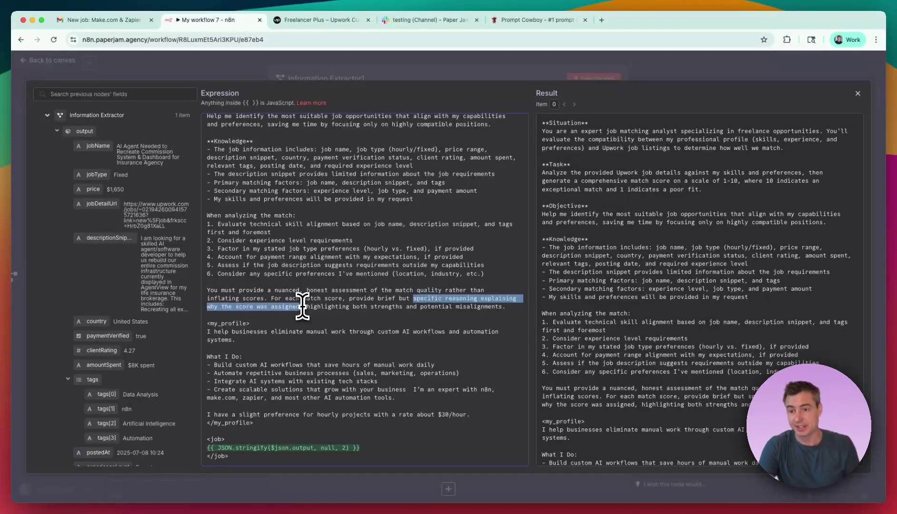
click(303, 322)
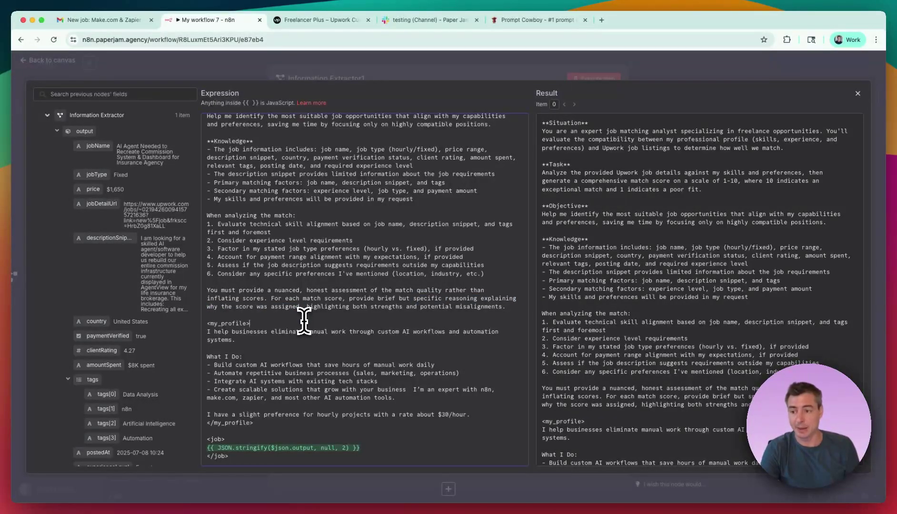
- Examine the my_profile section of the prompt, from its opening to closing tag, including the services and hourly rate preference
drag(250, 323, 206, 324)
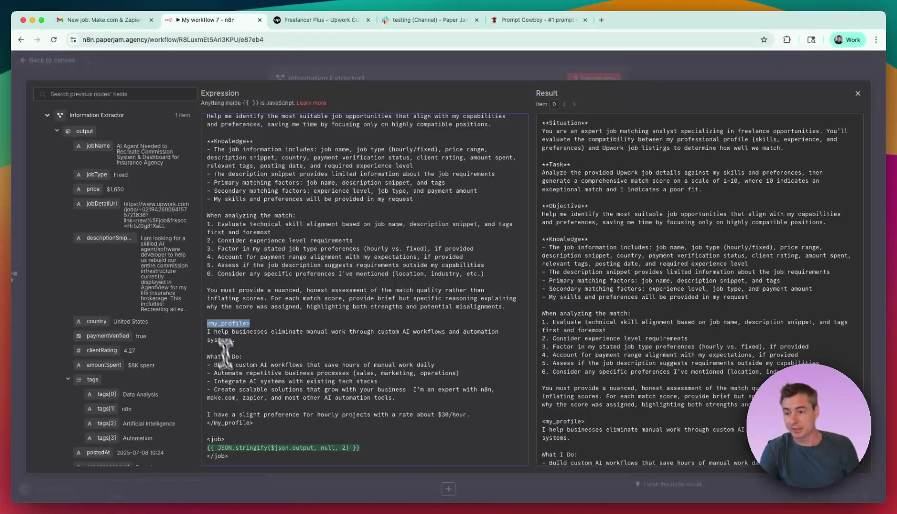
drag(253, 423, 207, 423)
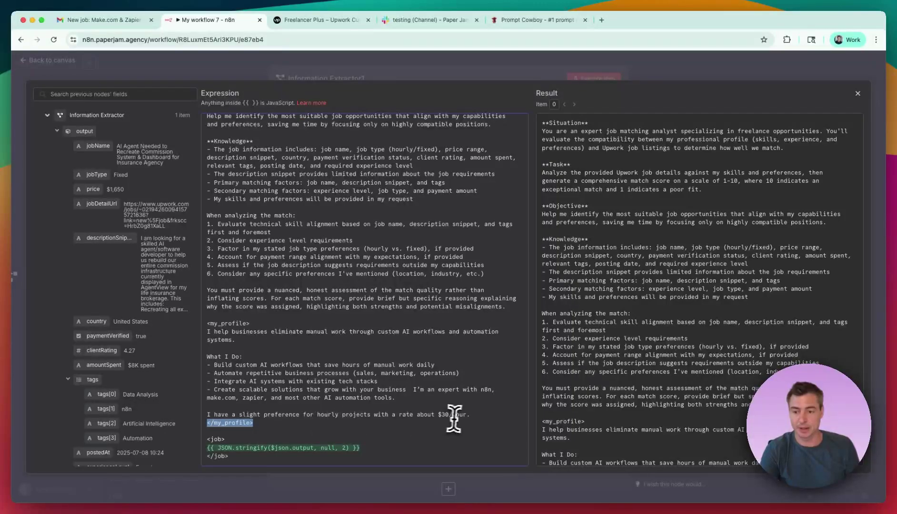
drag(454, 418, 265, 362)
click(264, 362)
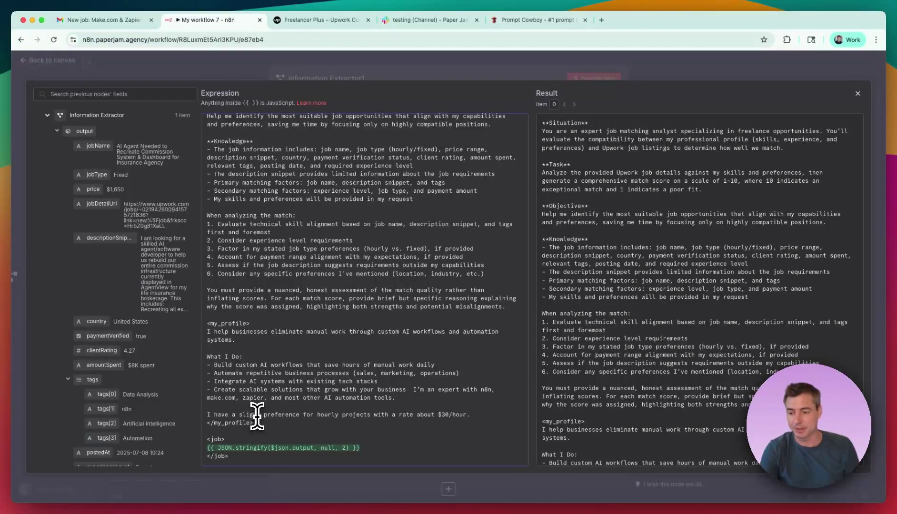
- Compare the JSON.stringify($json.output, null, 2) expression in the job section with the resolved job data in the Result preview
click(220, 448)
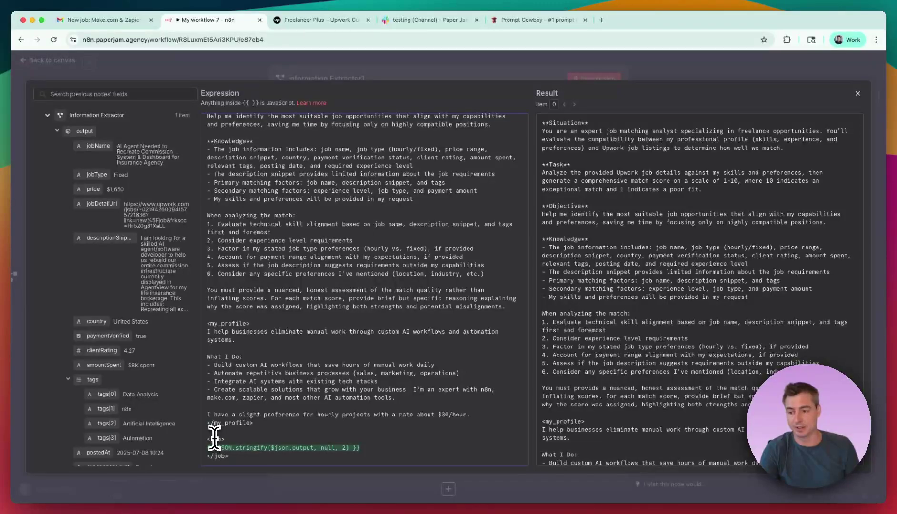
scroll(581, 310, down, 10)
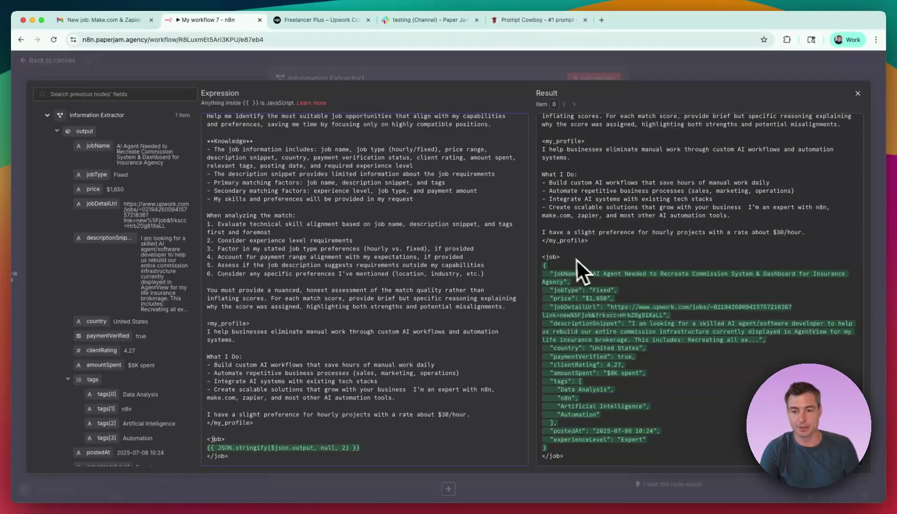
key(super+a)
click(671, 451)
scroll(681, 434, up, 1)
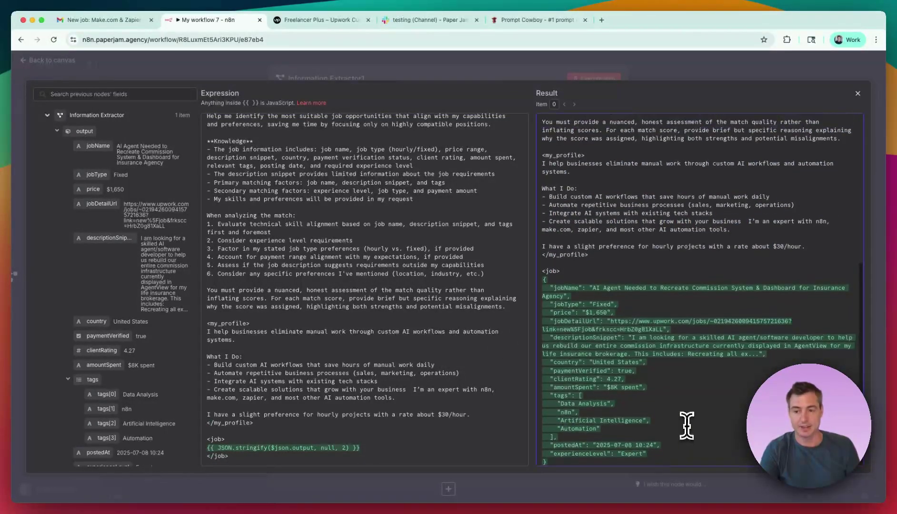
scroll(686, 425, down, 2)
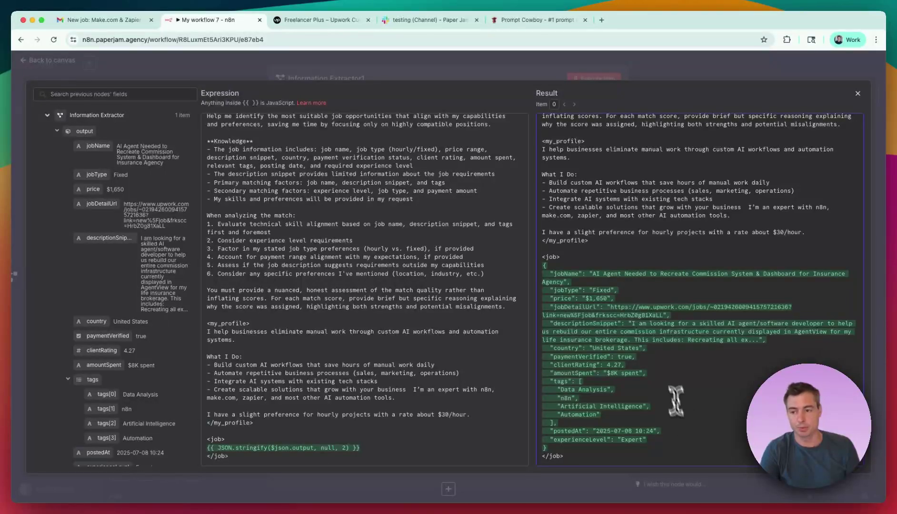
scroll(442, 320, up, 1)
scroll(443, 318, down, 1)
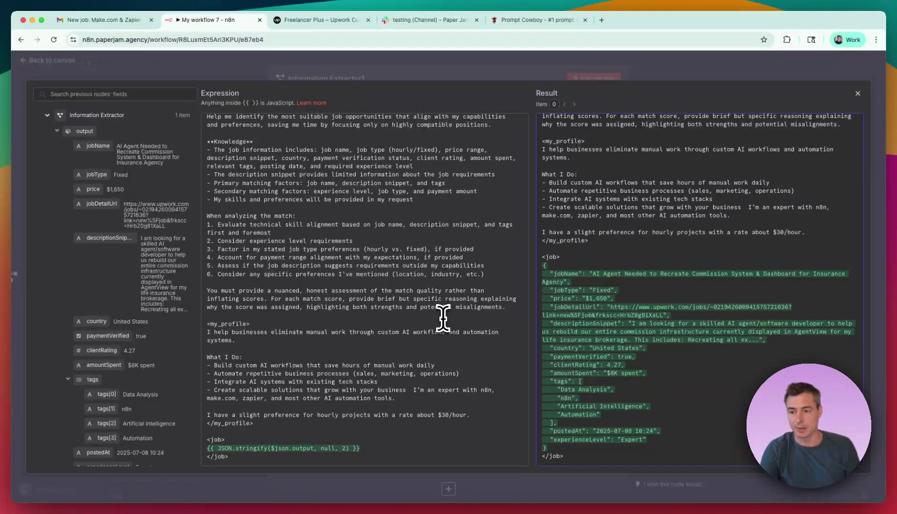
- Switch to Gmail and open the full Upwork posting from the Make.com & Zapier Integration Expert job alert
scroll(443, 318, up, 2)
scroll(428, 291, up, 2)
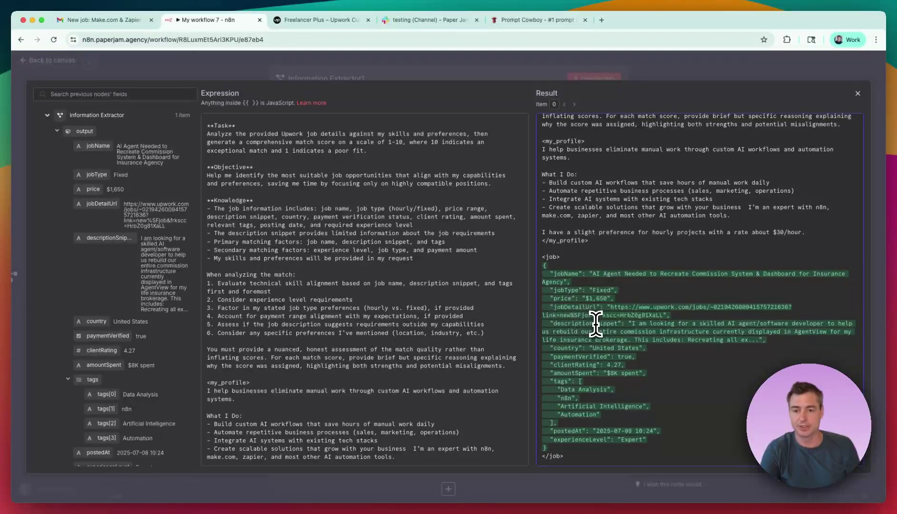
click(108, 20)
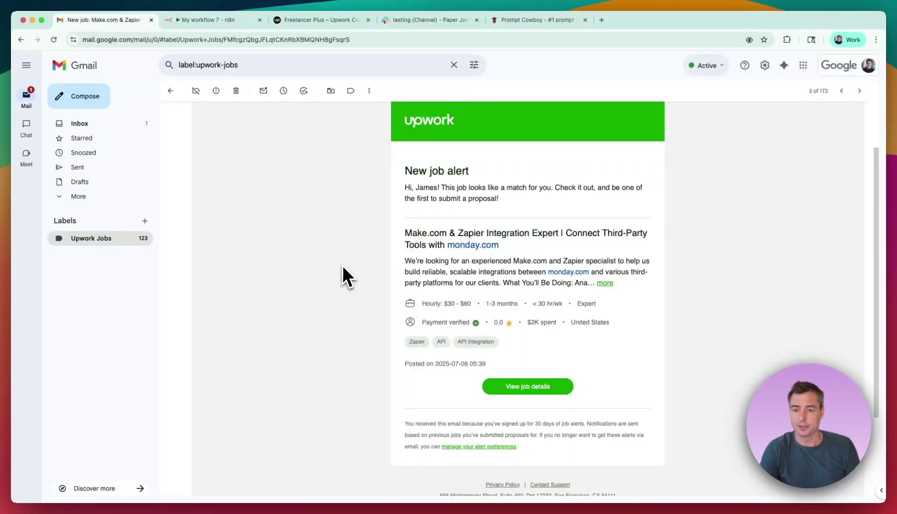
click(604, 283)
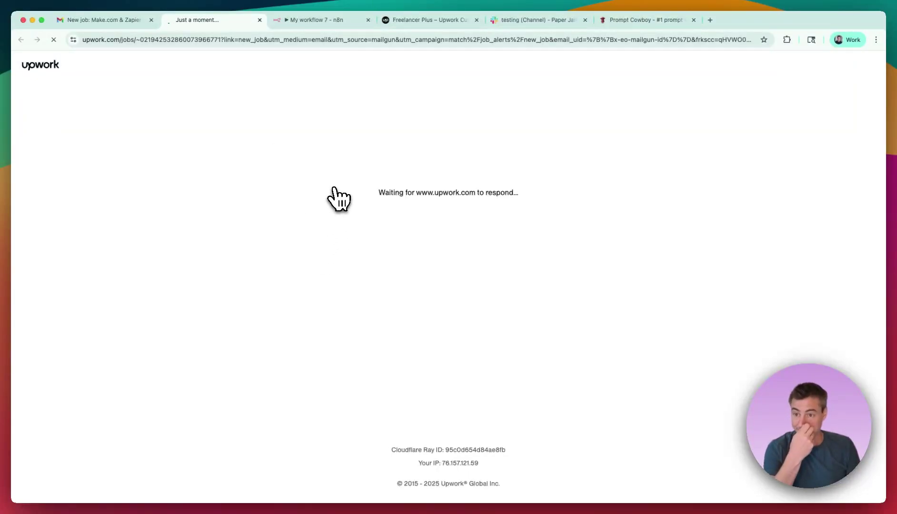
- Skim the full Upwork posting, covering its application requirements, hourly terms, client details and title
scroll(324, 253, down, 10)
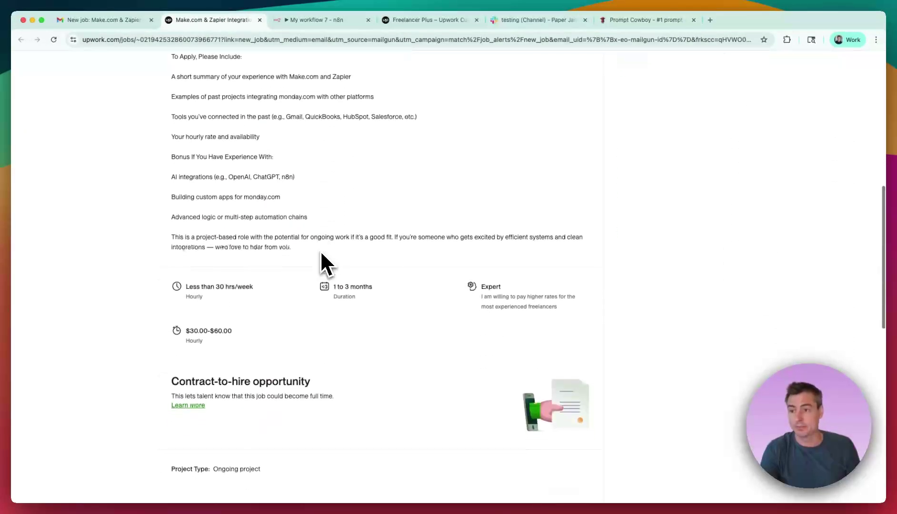
scroll(321, 254, up, 6)
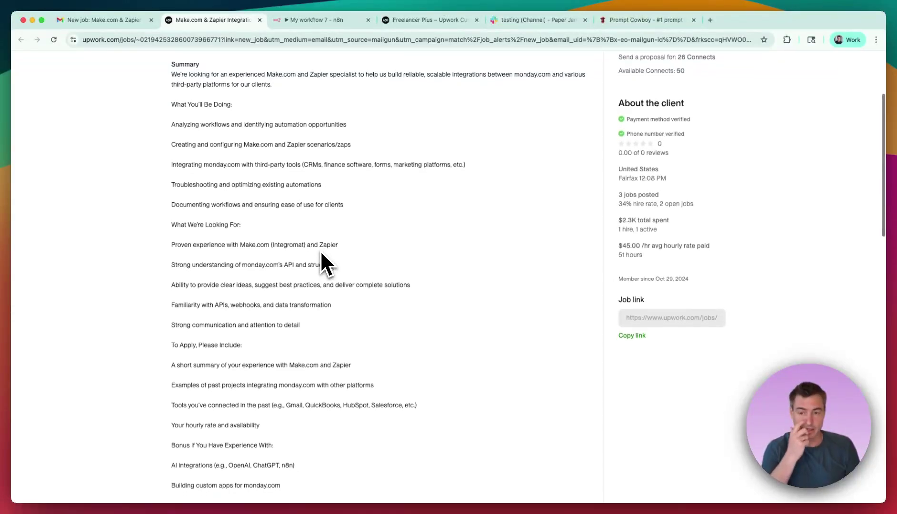
key(ctrl+Up)
click(360, 137)
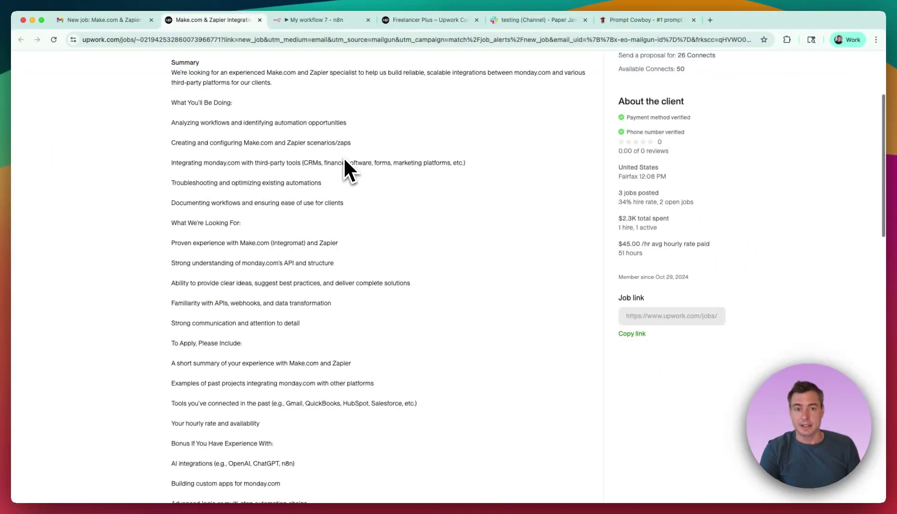
scroll(344, 161, up, 3)
scroll(344, 161, up, 2)
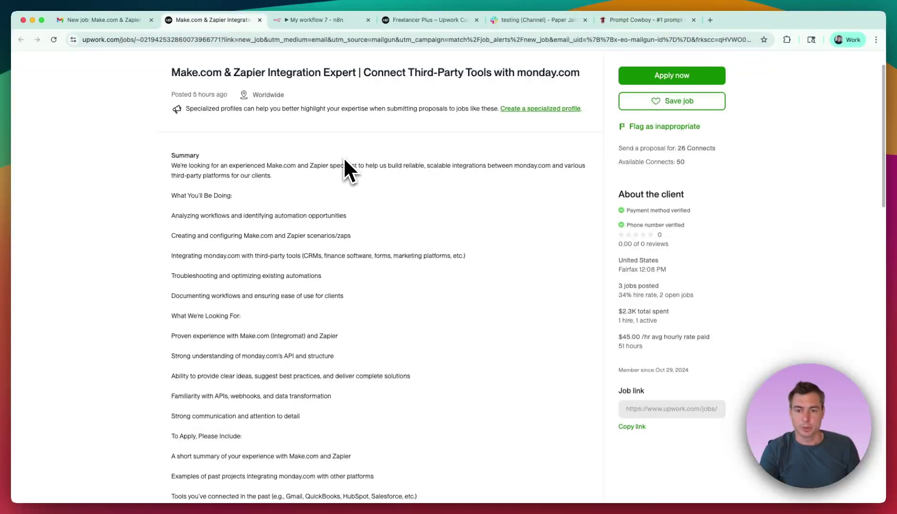
scroll(344, 161, up, 1)
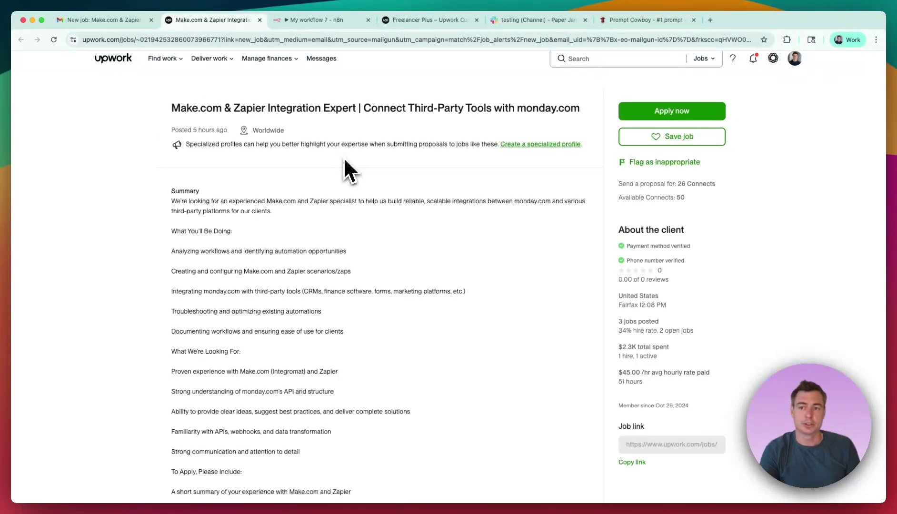
- Examine the posting's full description from the summary through the requirements and bonus experience sections
drag(175, 193, 332, 329)
scroll(334, 331, down, 5)
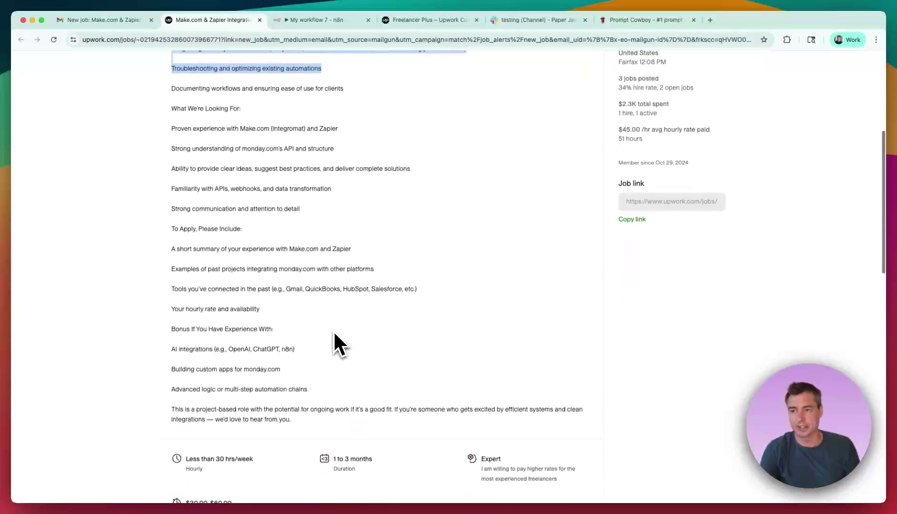
scroll(365, 372, up, 3)
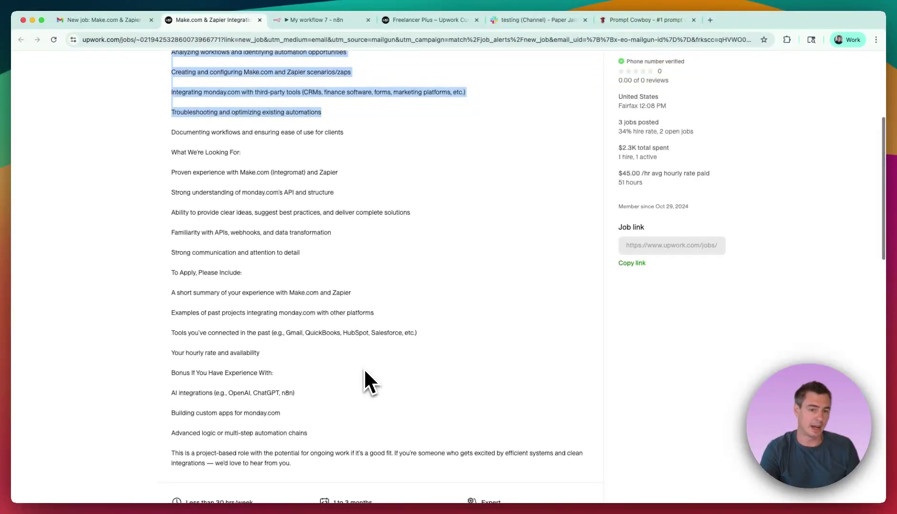
scroll(364, 368, up, 2)
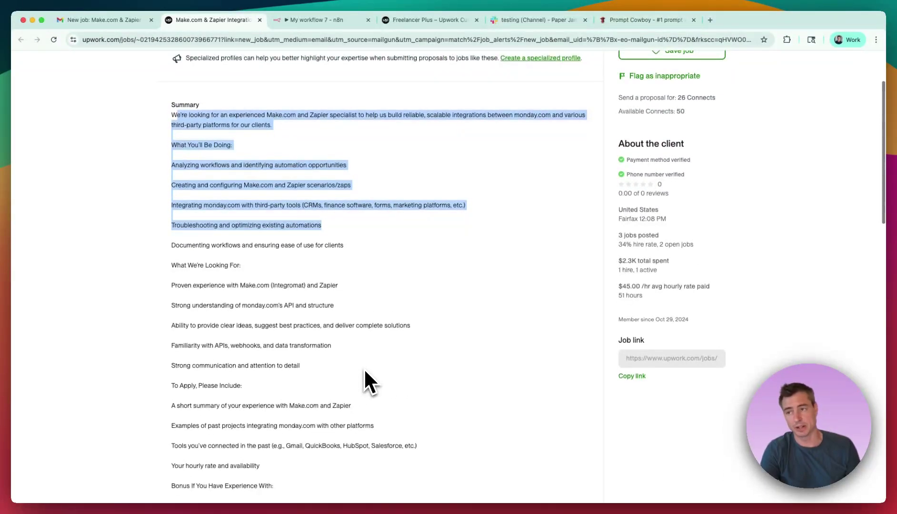
scroll(384, 326, up, 1)
click(384, 326)
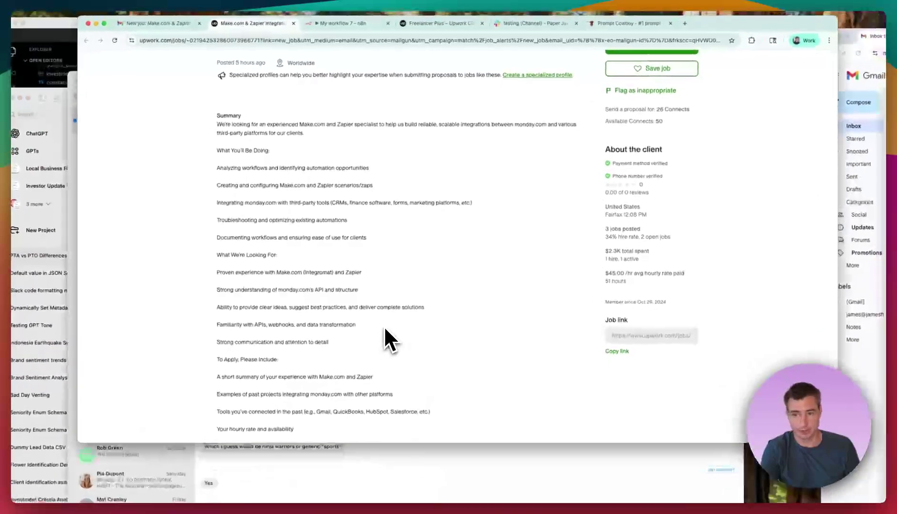
scroll(384, 326, up, 1)
scroll(384, 329, up, 1)
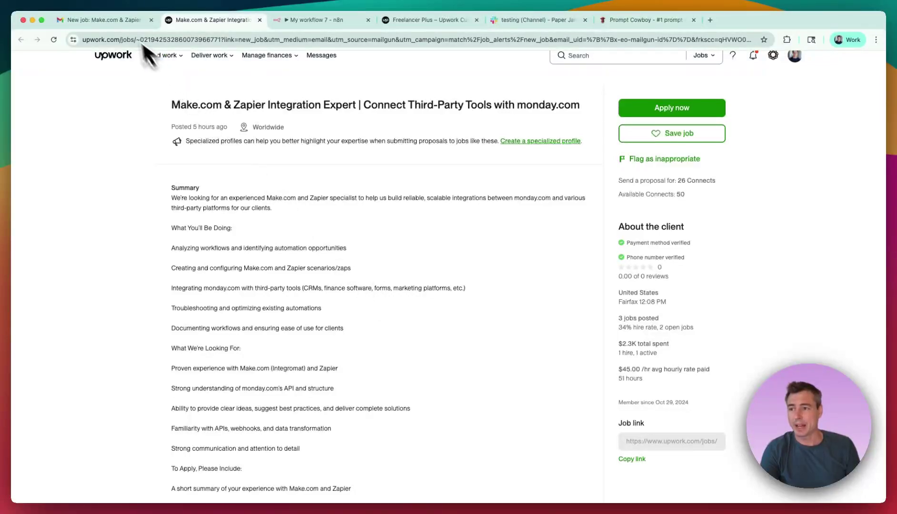
- Return to the Gmail job alert and examine its shortened description, job title, hourly rate and client details
click(120, 20)
drag(405, 262, 589, 284)
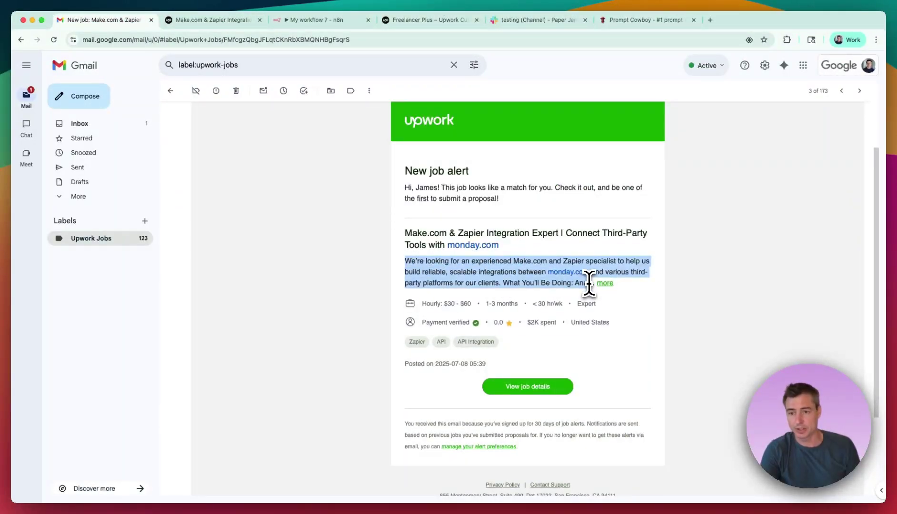
drag(413, 233, 427, 246)
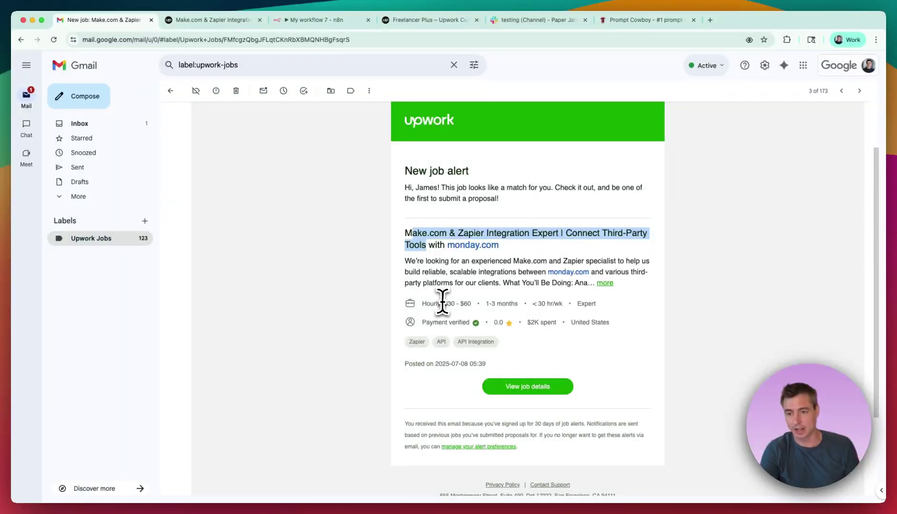
drag(423, 304, 546, 339)
click(547, 339)
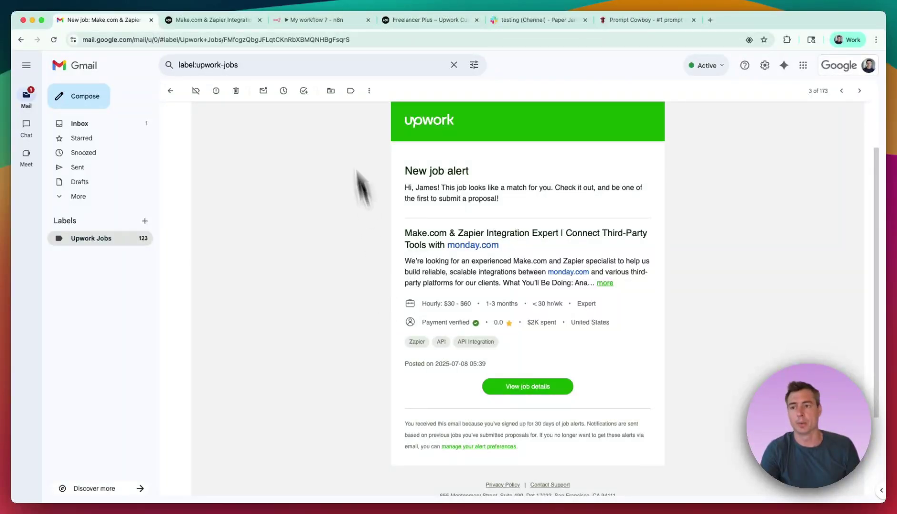
- Return to the n8n workflow, close the expression editor and set Information Extractor1's schema type to Define using JSON Schema
click(310, 24)
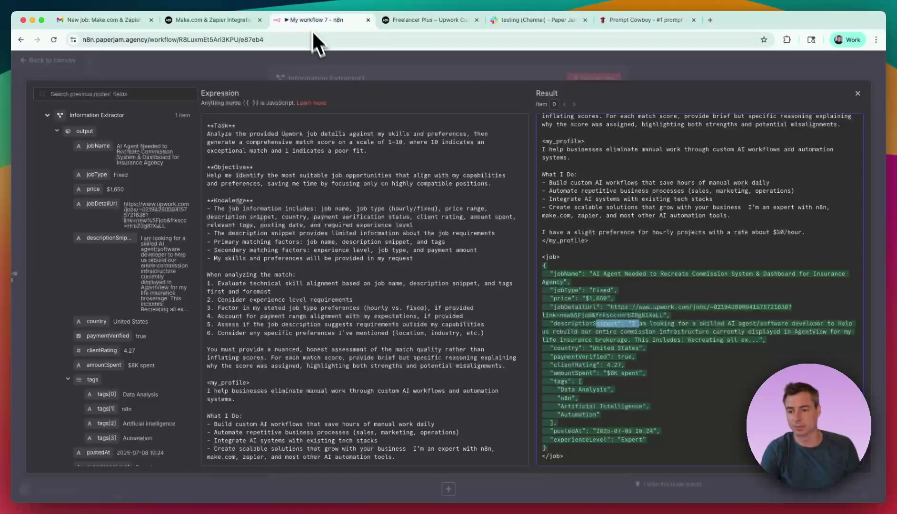
click(374, 76)
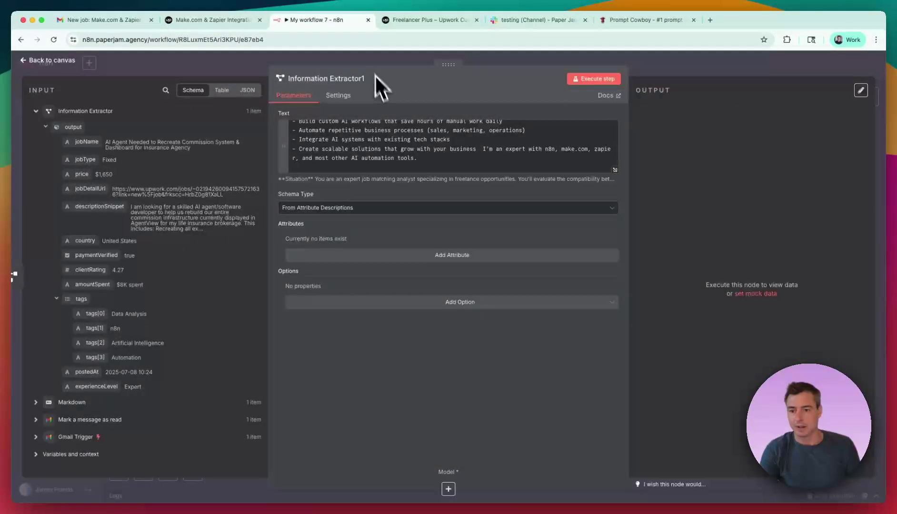
click(333, 209)
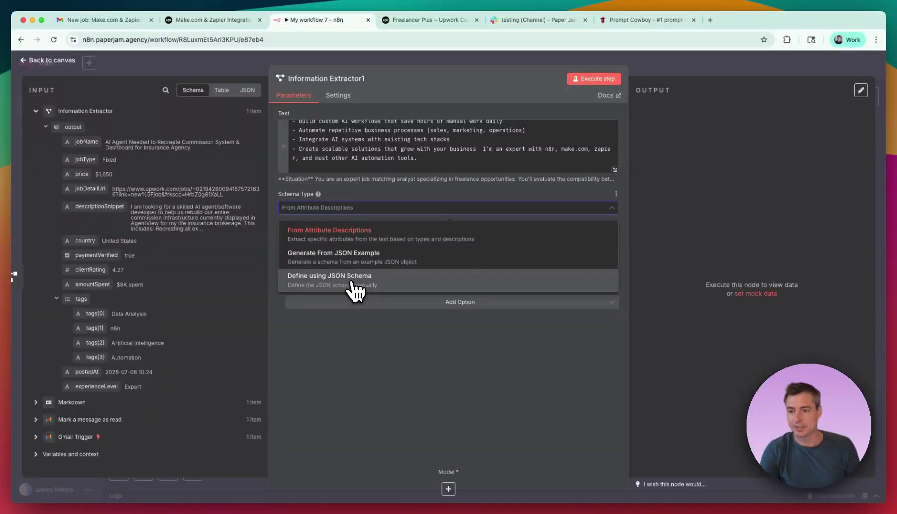
click(353, 285)
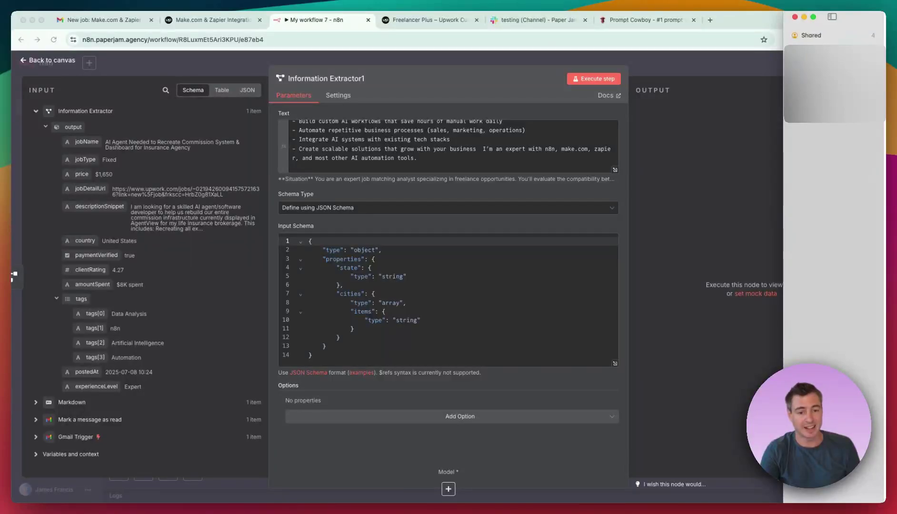
- Replace the input schema with one requiring an integer score from 1 to 10 and a string reasoning, with additionalProperties set to false
click(429, 333)
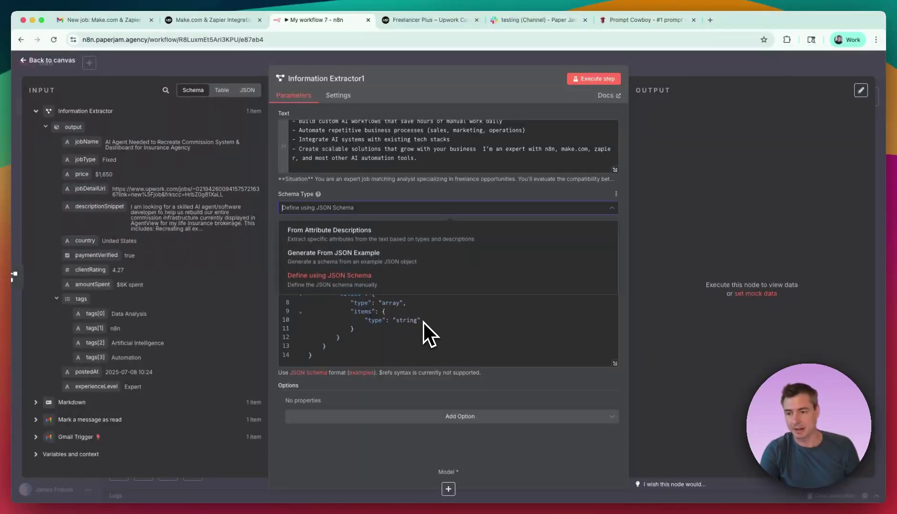
key(super+a)
text({     "type": "object",     "additionalProperties": false,     "required": [       "score",       "reasoning"     ],     "properties": {         "score": {           "type": "integer",           "minimum": 1,           "maximum": 10         },         "reasoning": {           "type": "string"         }     } })
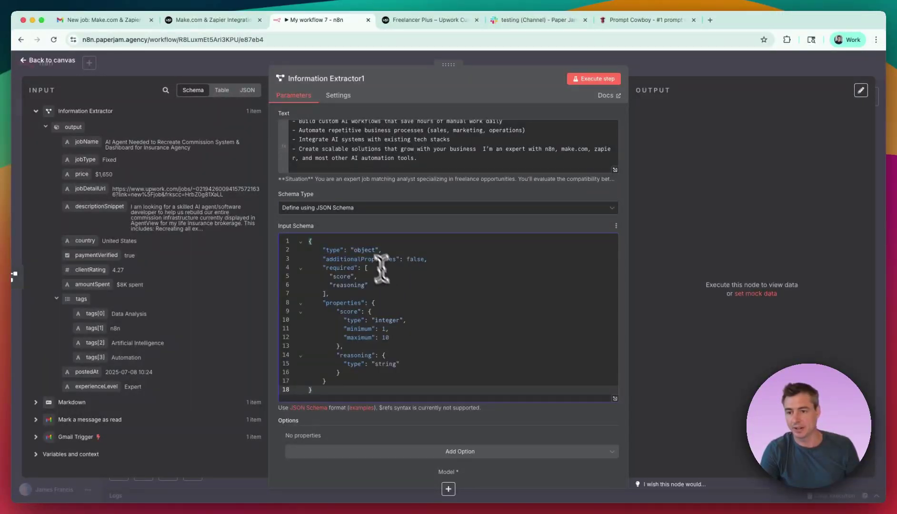
- Review the schema's required fields, the score's integer type and limits, and the reasoning field's type
drag(364, 250, 347, 265)
click(383, 284)
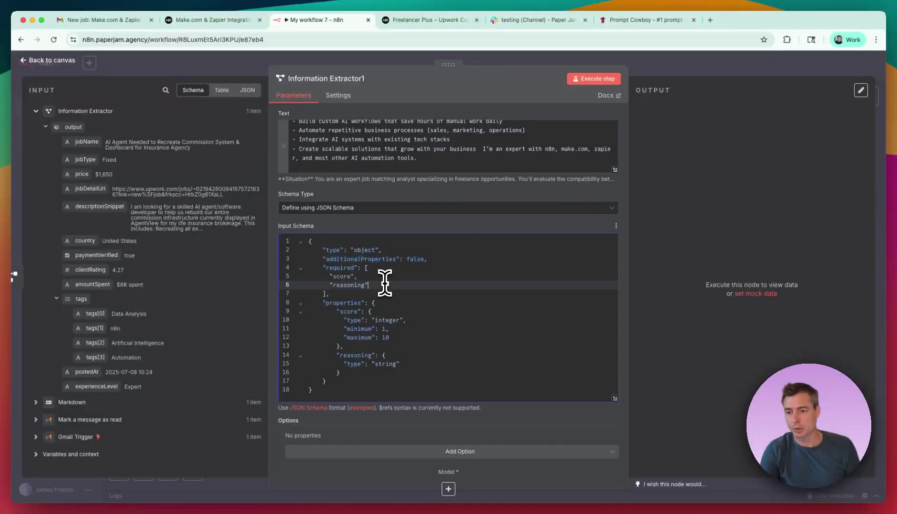
click(384, 321)
click(388, 338)
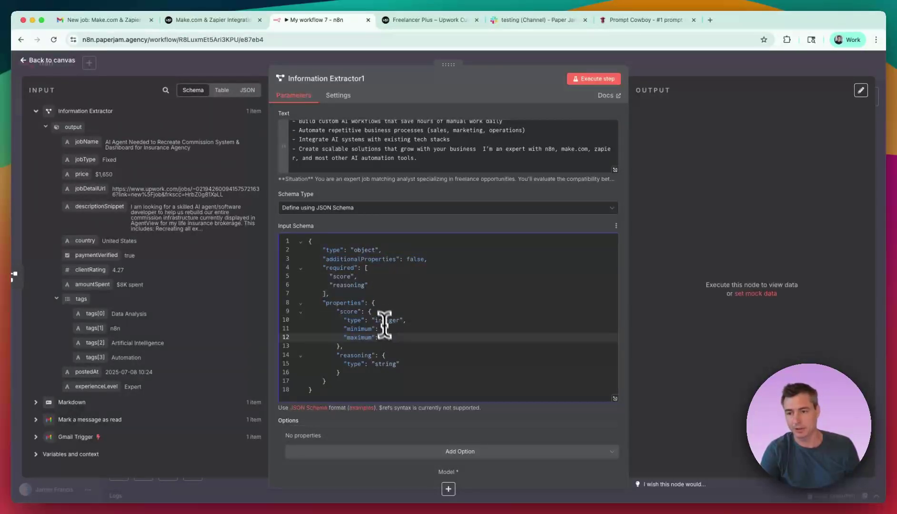
click(354, 286)
click(393, 364)
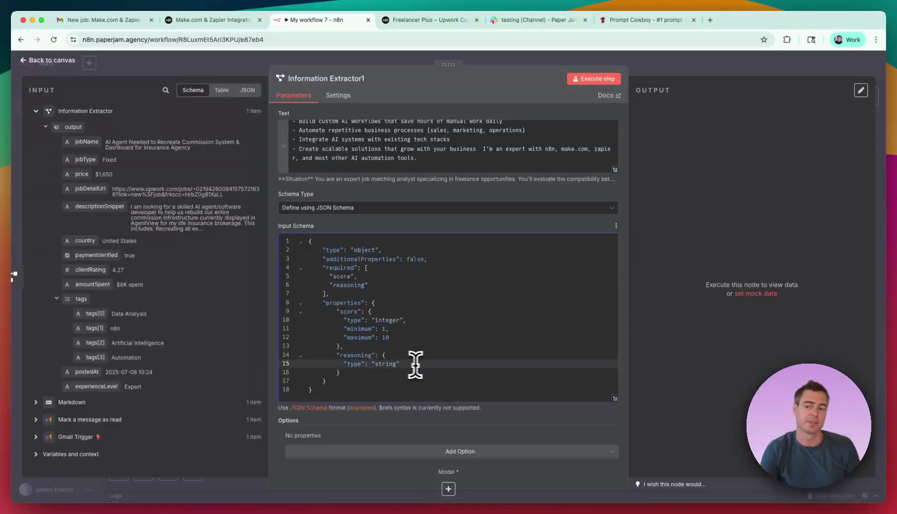
- Attach an OpenAI Chat Model to Information Extractor1 and return to the canvas
scroll(426, 364, down, 1)
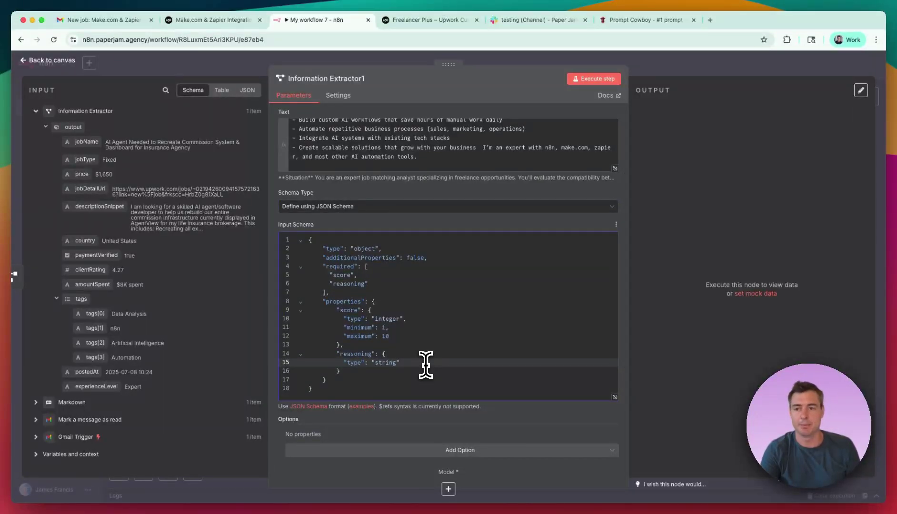
scroll(425, 365, down, 1)
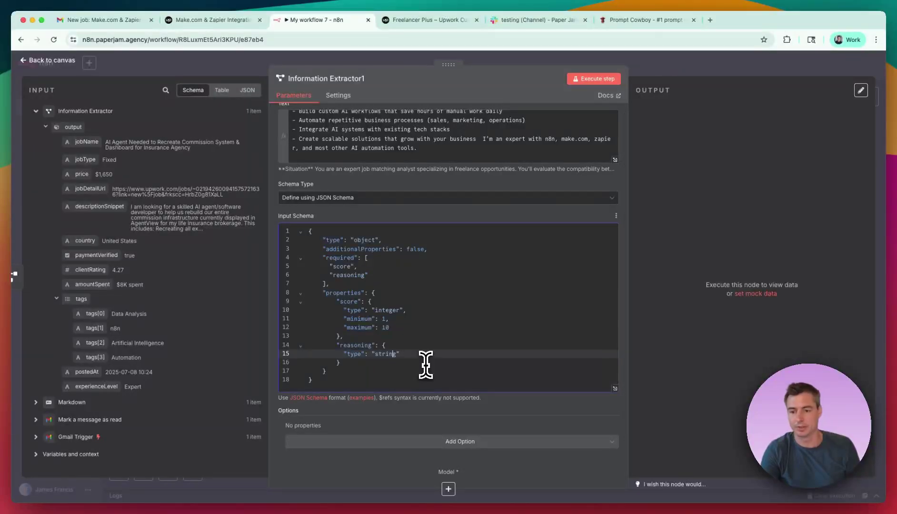
click(447, 489)
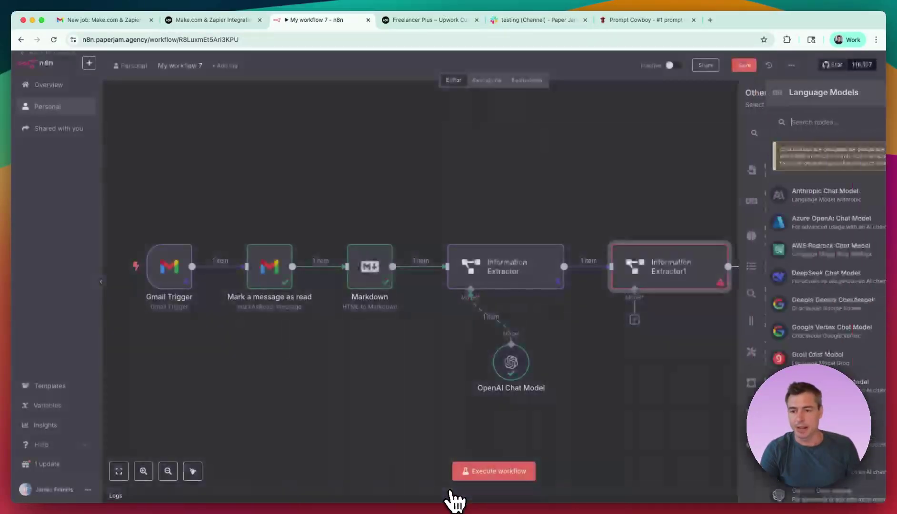
text(open)
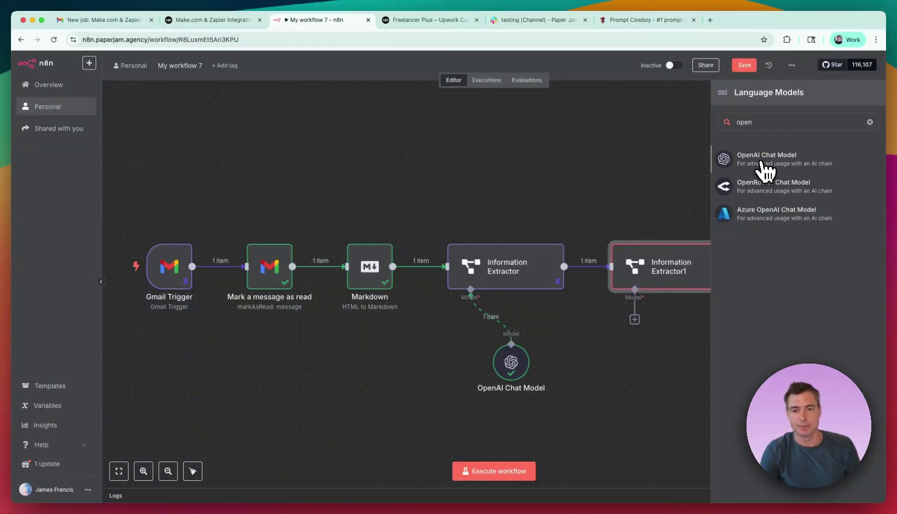
click(765, 164)
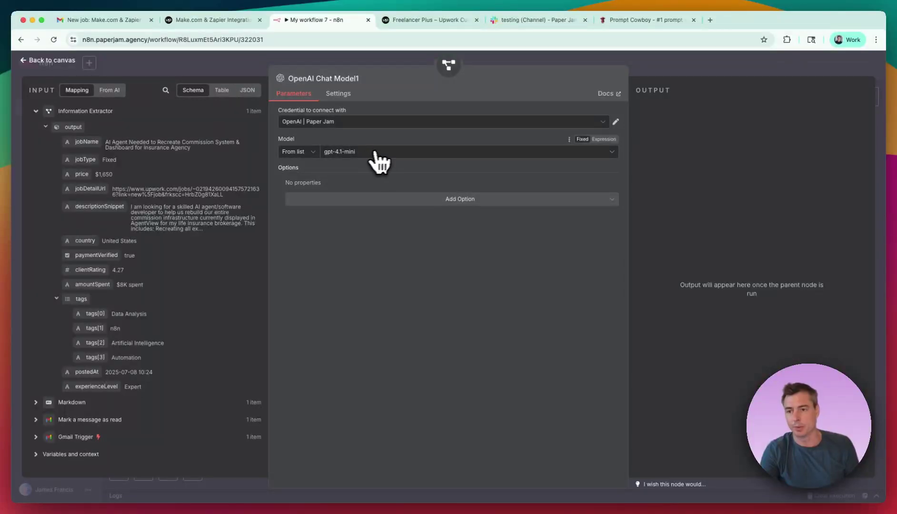
click(369, 61)
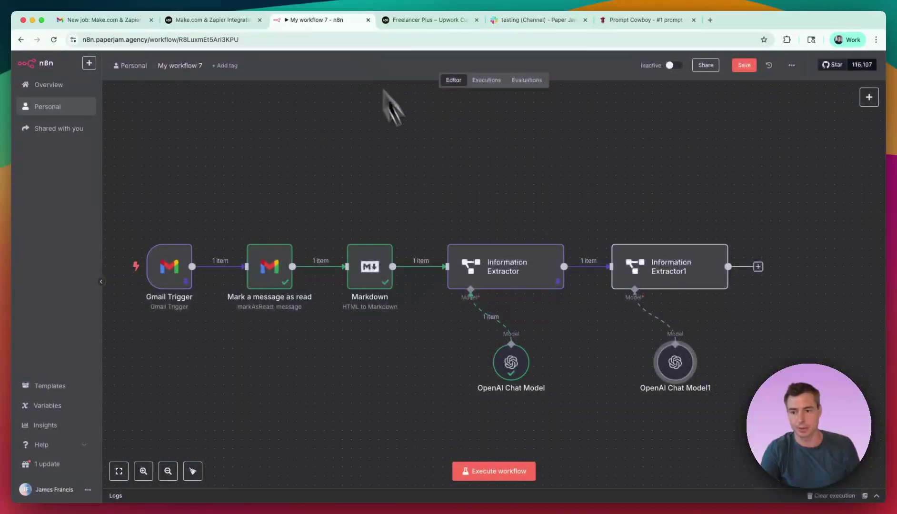
- Execute Information Extractor1 and review the returned match score and reasoning against the input job data
double_click(679, 274)
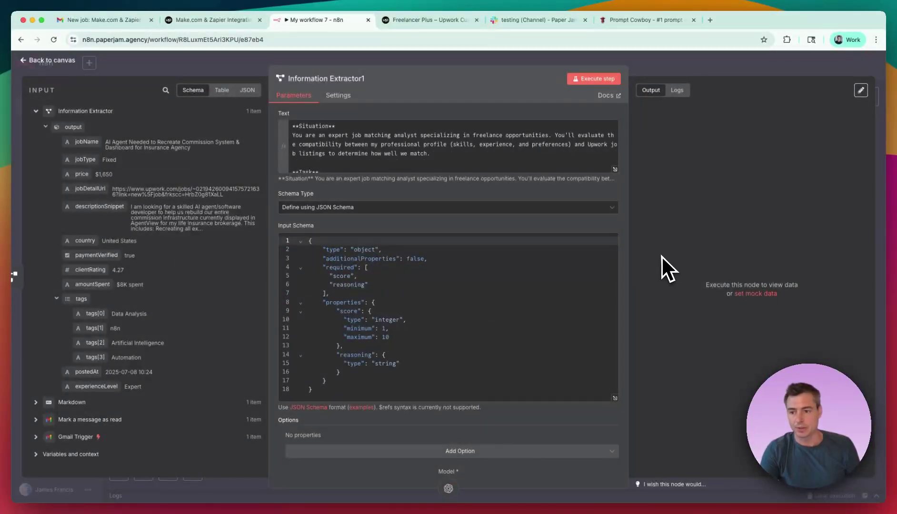
scroll(536, 292, down, 1)
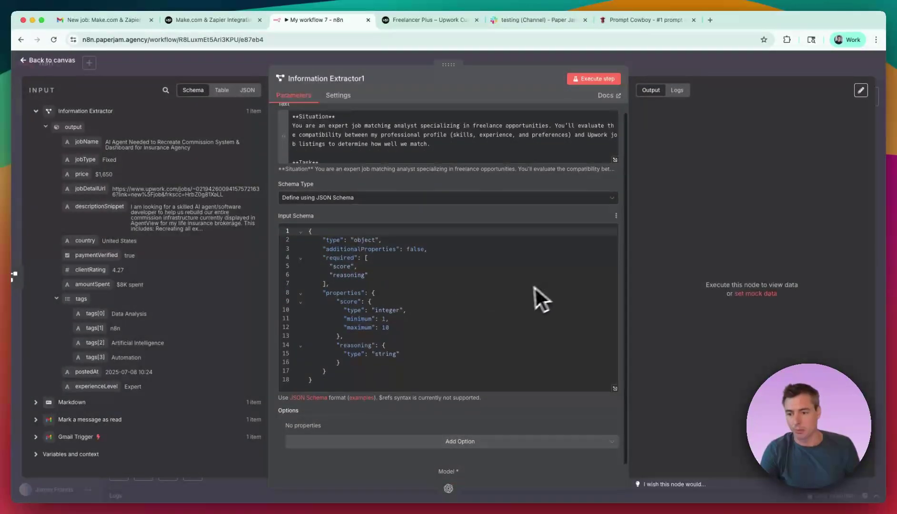
click(590, 80)
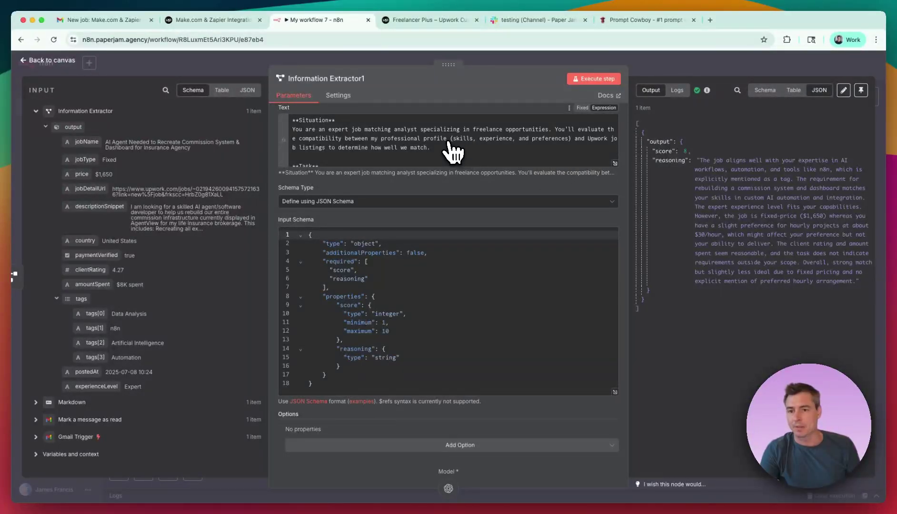
scroll(450, 152, down, 1)
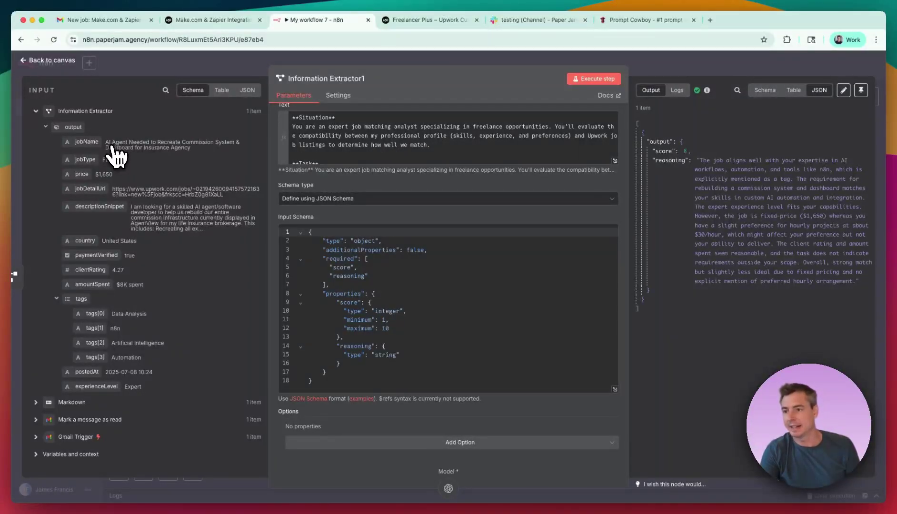
- Pin the output data of Information Extractor1 and return to the canvas
scroll(182, 153, down, 1)
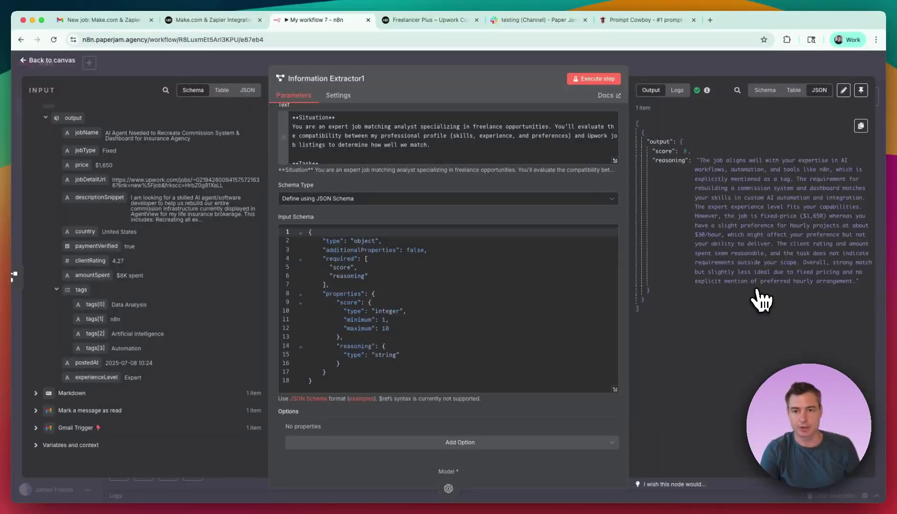
click(861, 90)
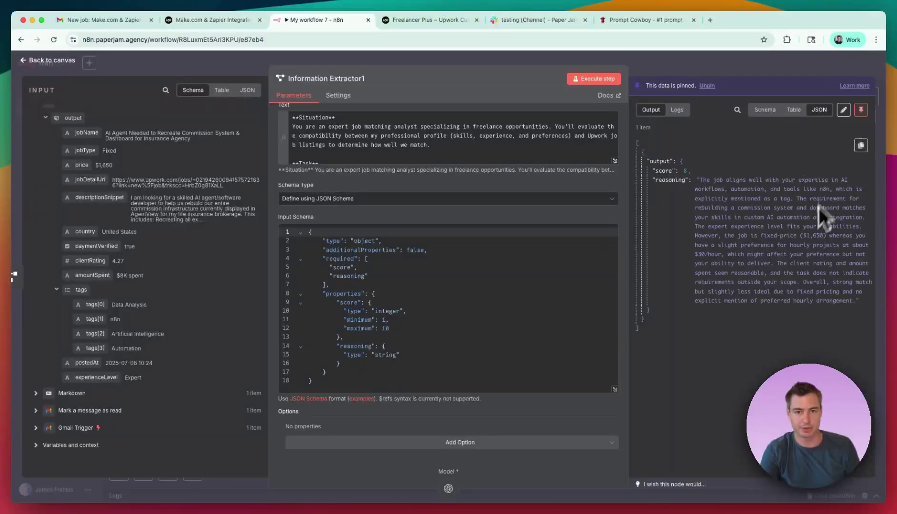
click(683, 63)
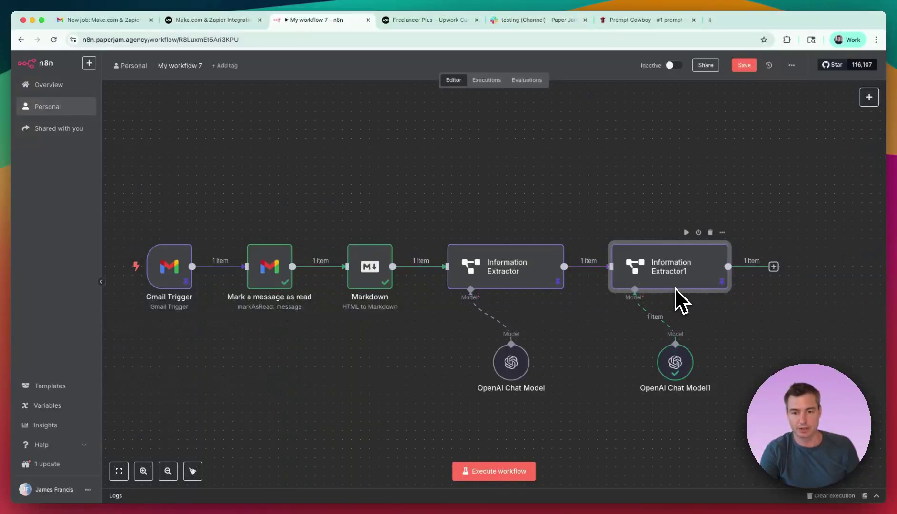
- Rename the first Information Extractor node to Job Data Extractor
click(512, 279)
key(F2)
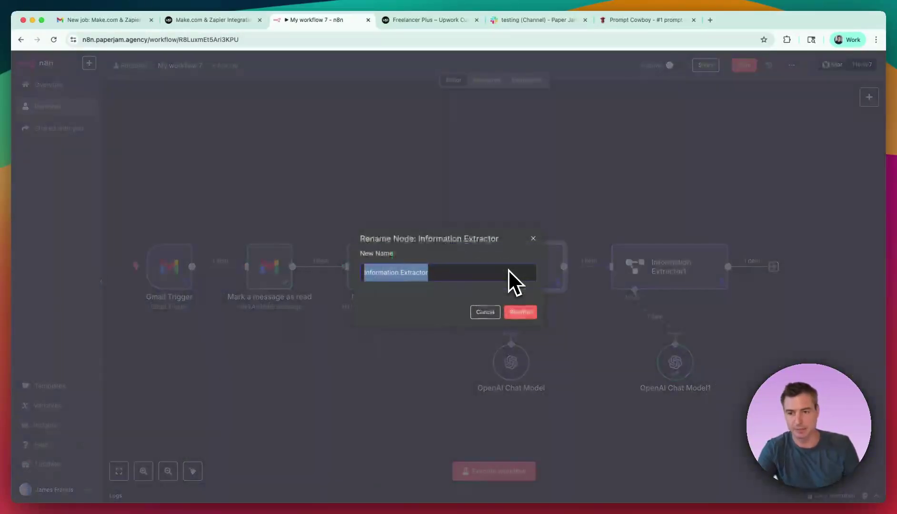
text(Job D)
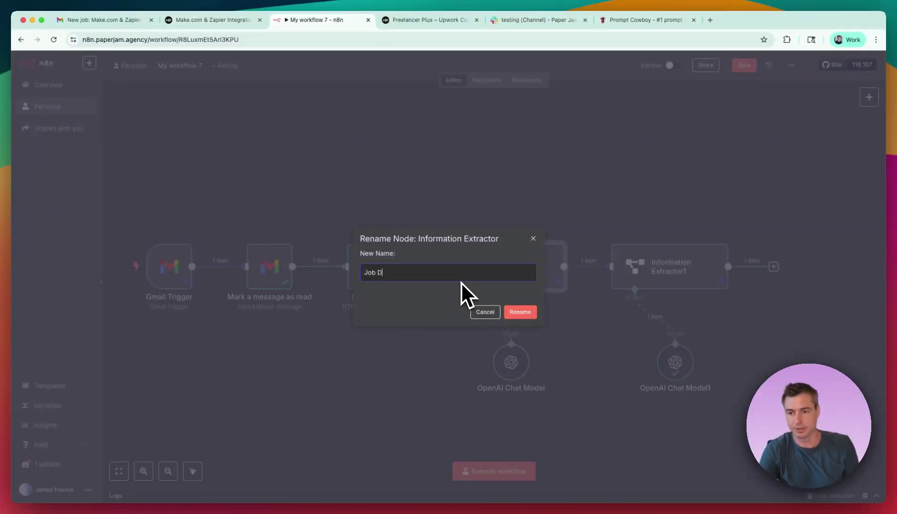
text(ata Extractor)
key(Return)
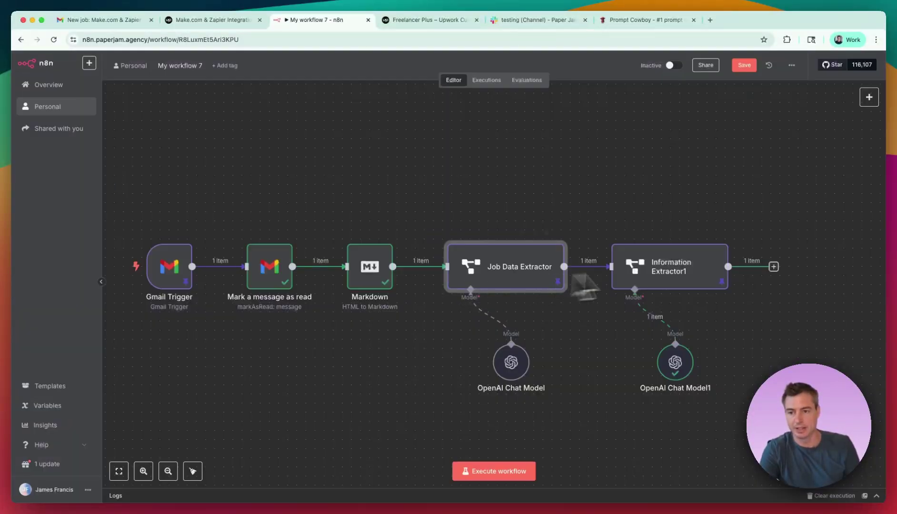
- Rename the Information Extractor1 node to Opportunity Scorer
click(680, 270)
key(F2)
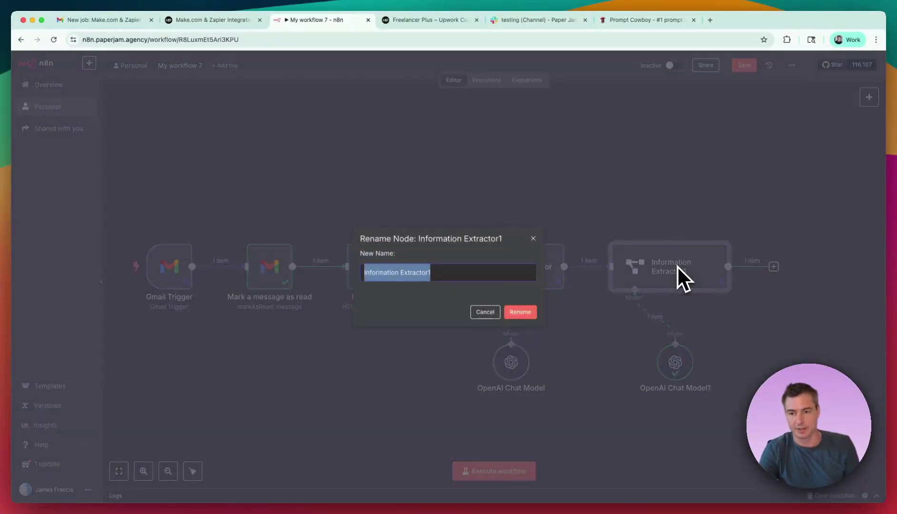
text(Opo)
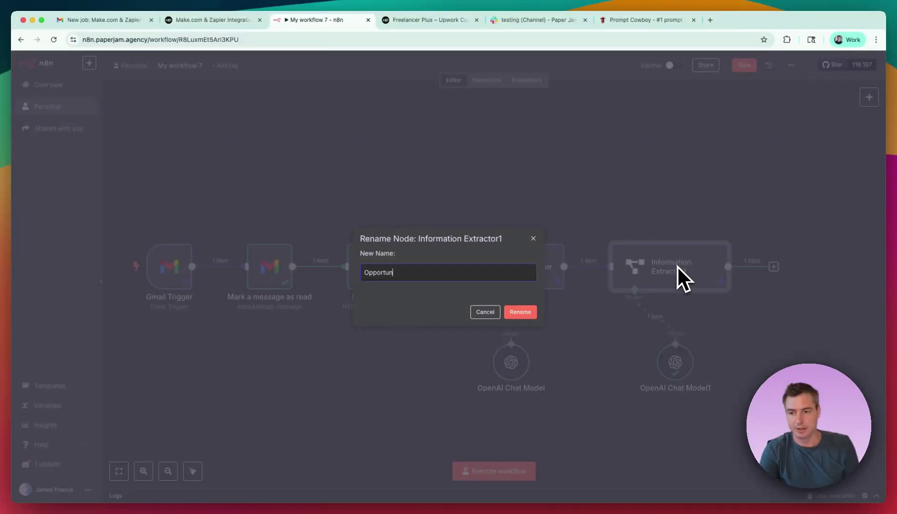
text(ortunity Sc)
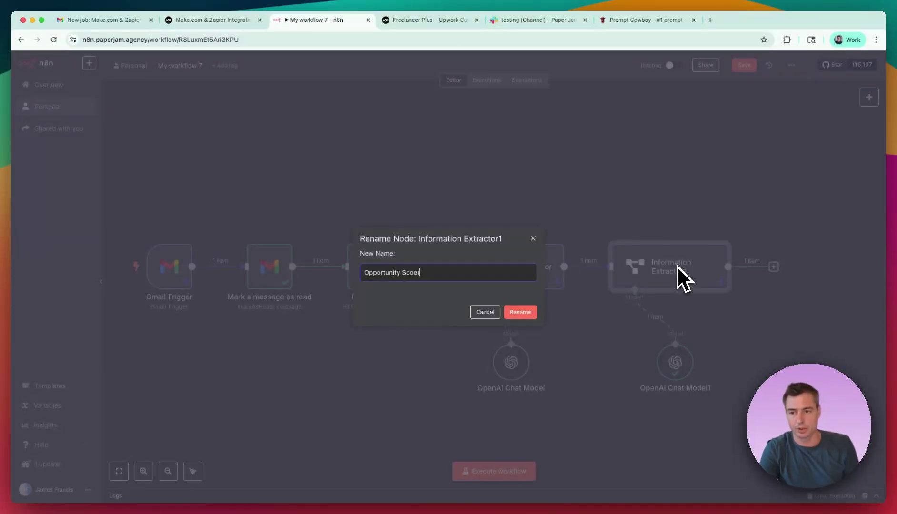
text(orer)
key(Return)
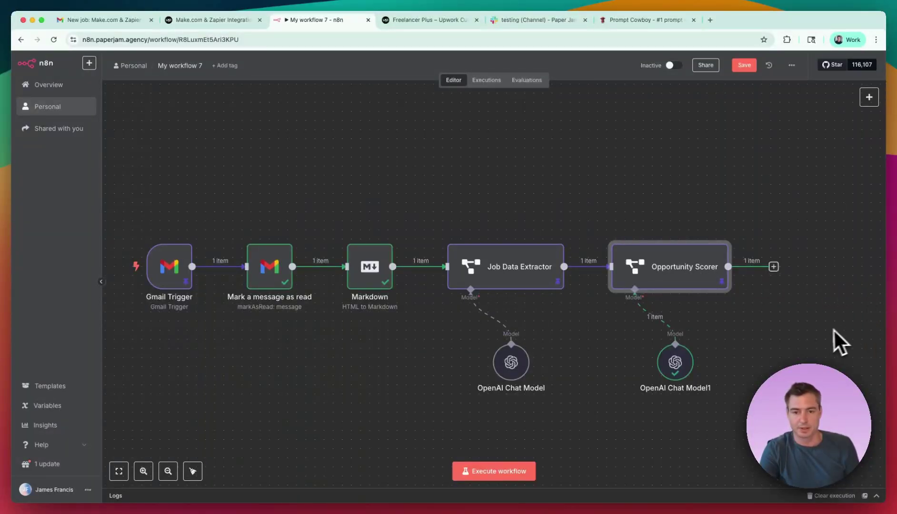
scroll(766, 274, right, 1)
click(761, 269)
text(edit)
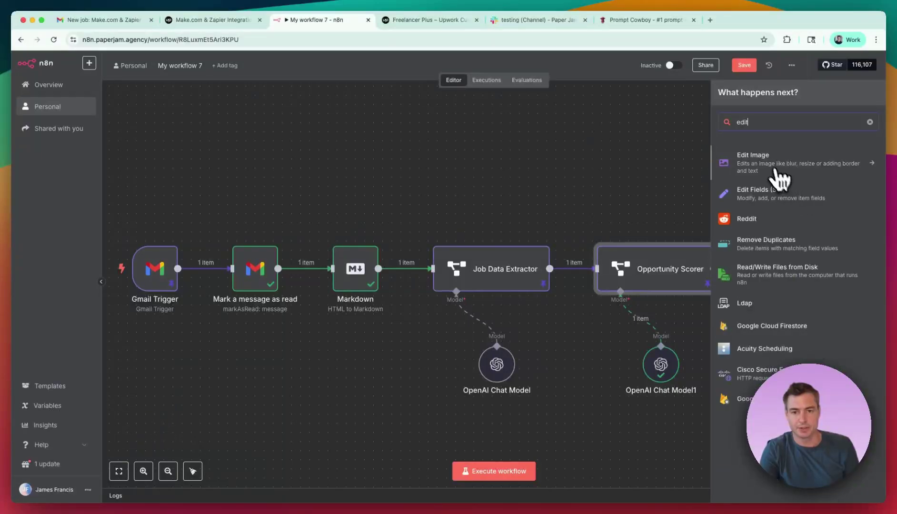
click(769, 163)
click(667, 141)
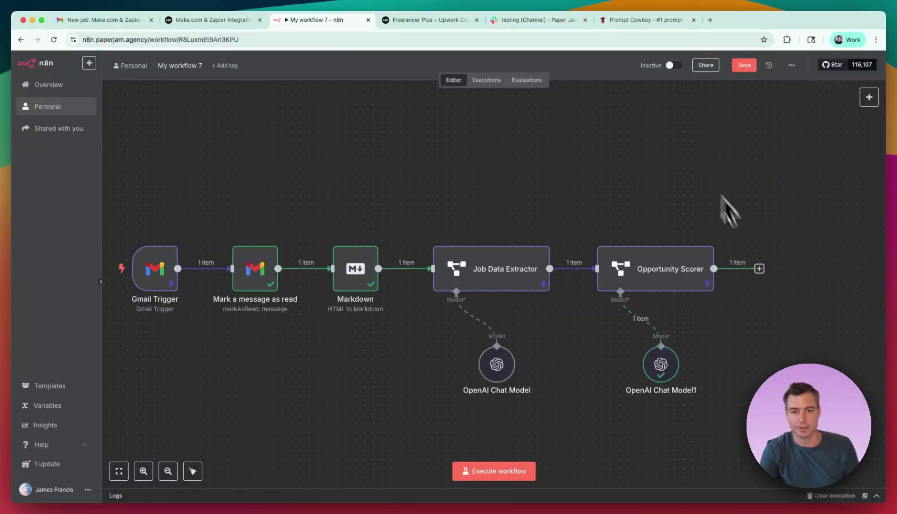
- Add an Edit Fields (Set) node after Opportunity Scorer, keep Manual Mapping mode, and add an empty field
click(759, 269)
text(edi)
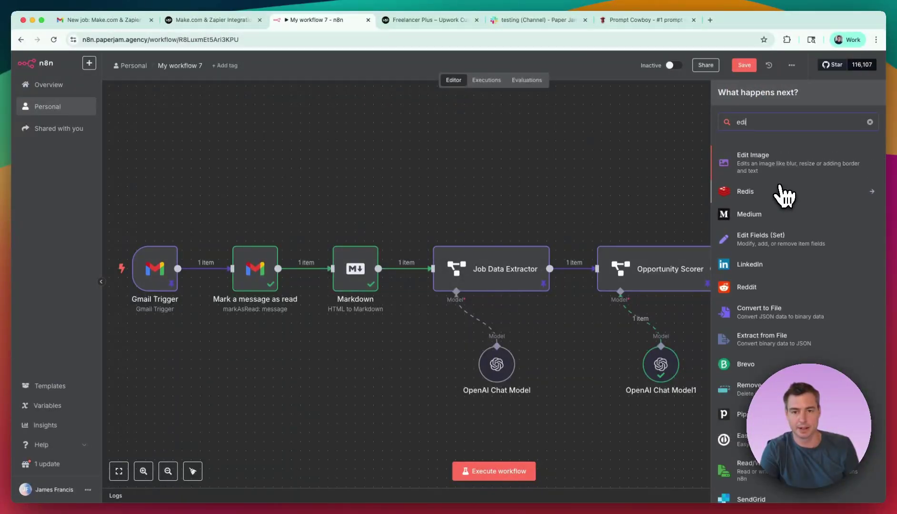
click(773, 244)
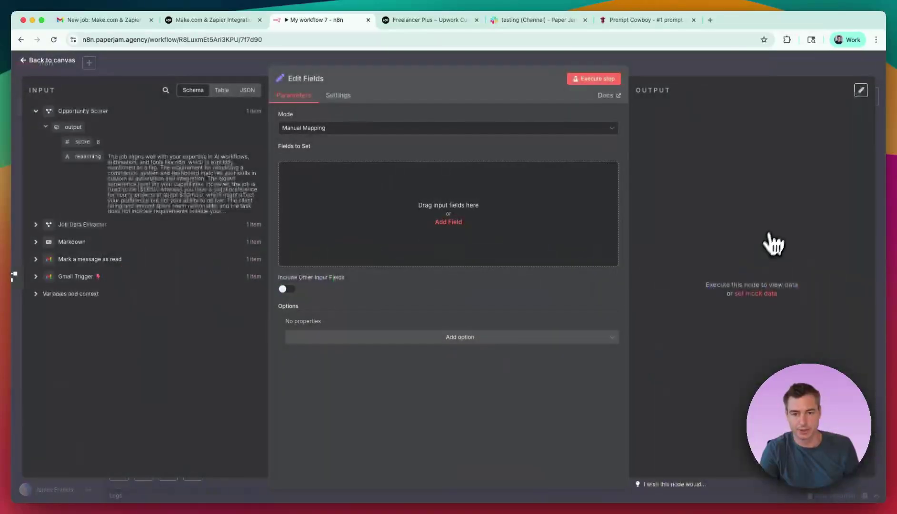
click(324, 127)
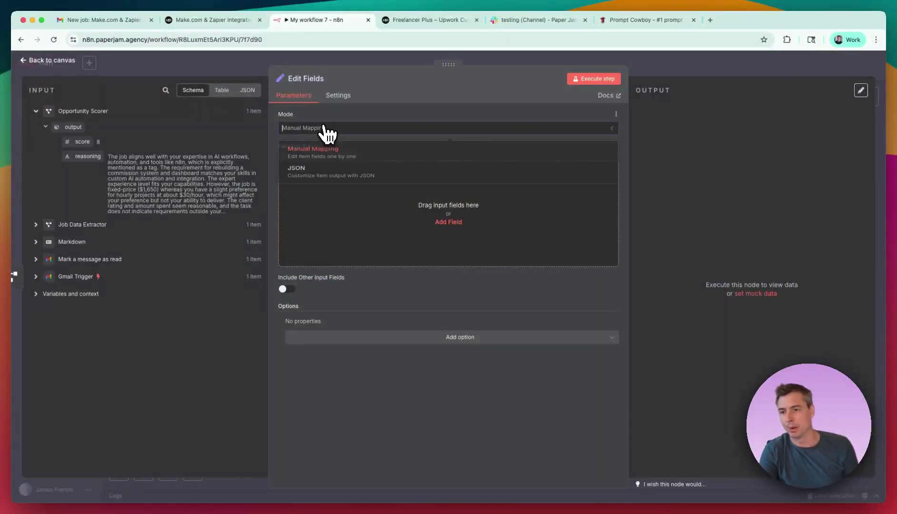
click(370, 204)
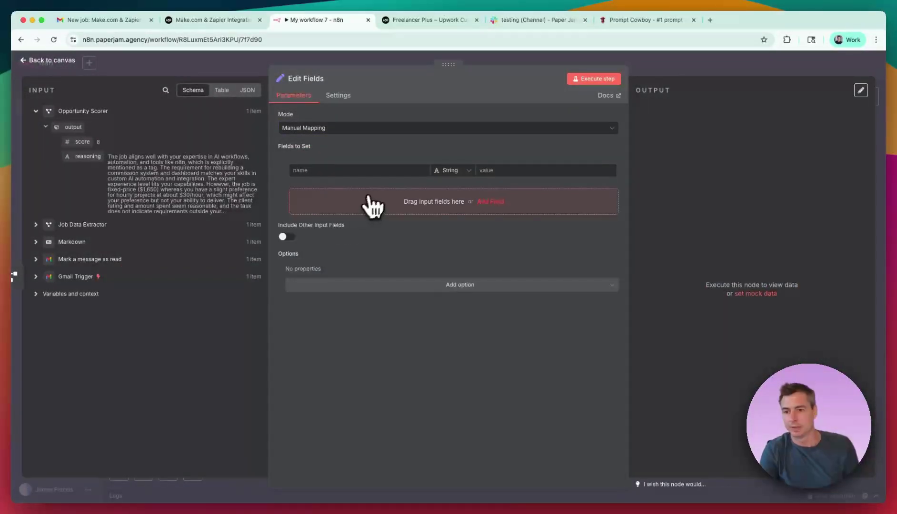
- Name the field score, set its type to Object, and map it to the Opportunity Scorer's output object
click(345, 173)
text(sc)
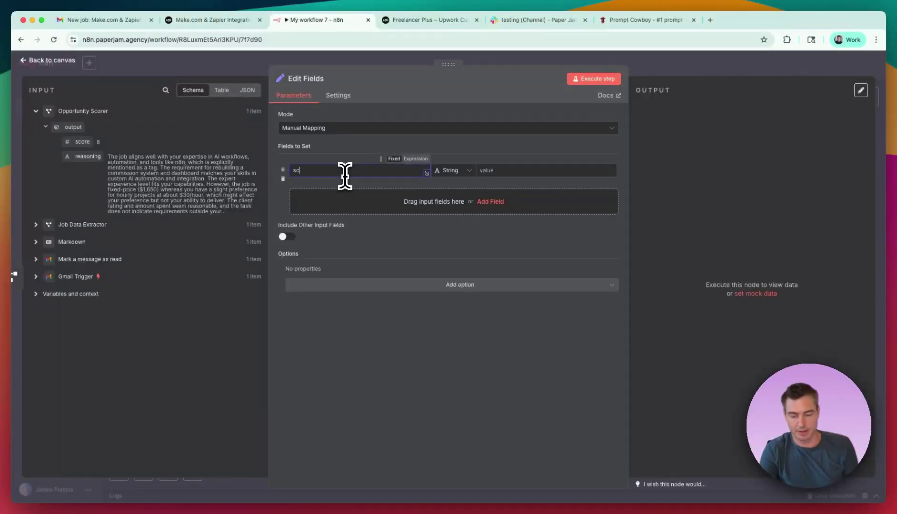
text(ore)
click(457, 172)
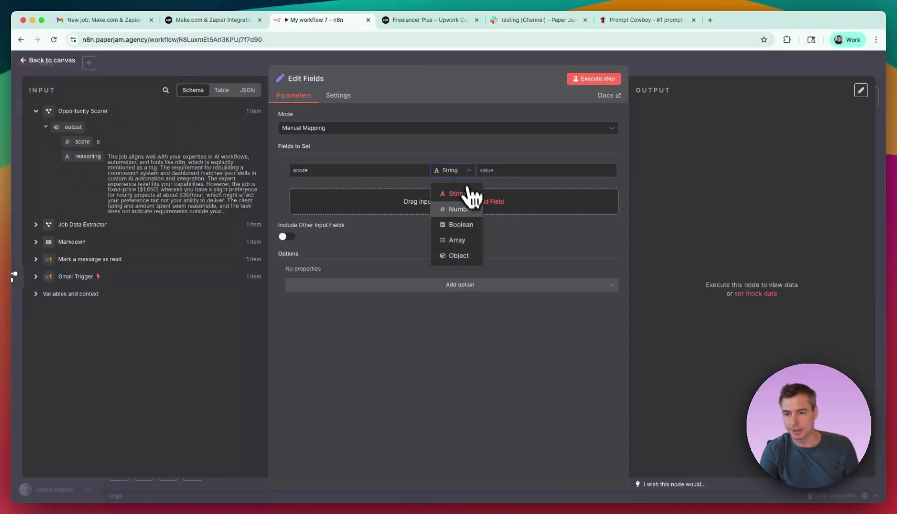
click(460, 256)
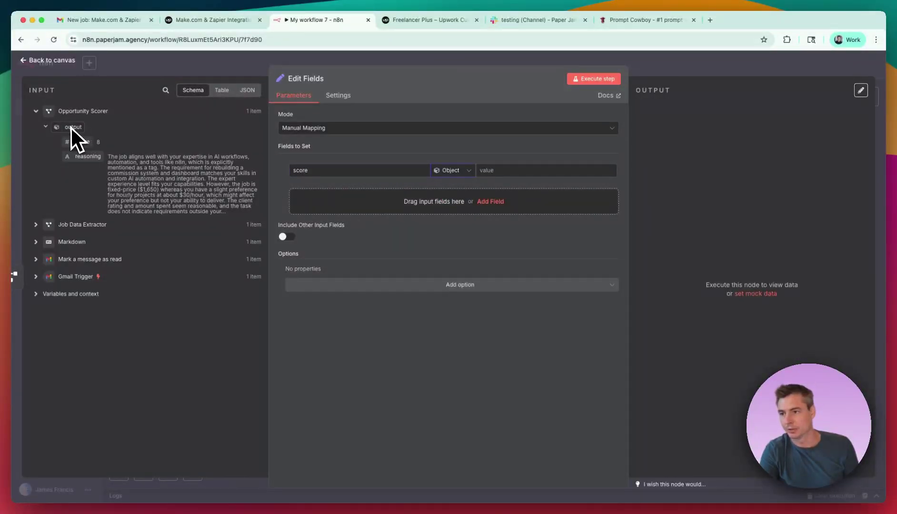
drag(71, 127, 486, 170)
- Add a second field named job of type Object and map it to the Job Data Extractor's output object
click(376, 206)
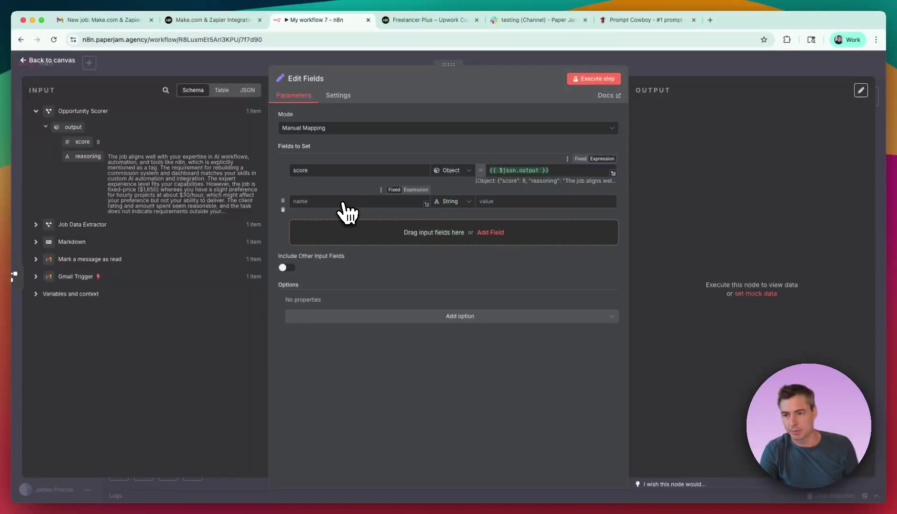
text(job)
click(453, 204)
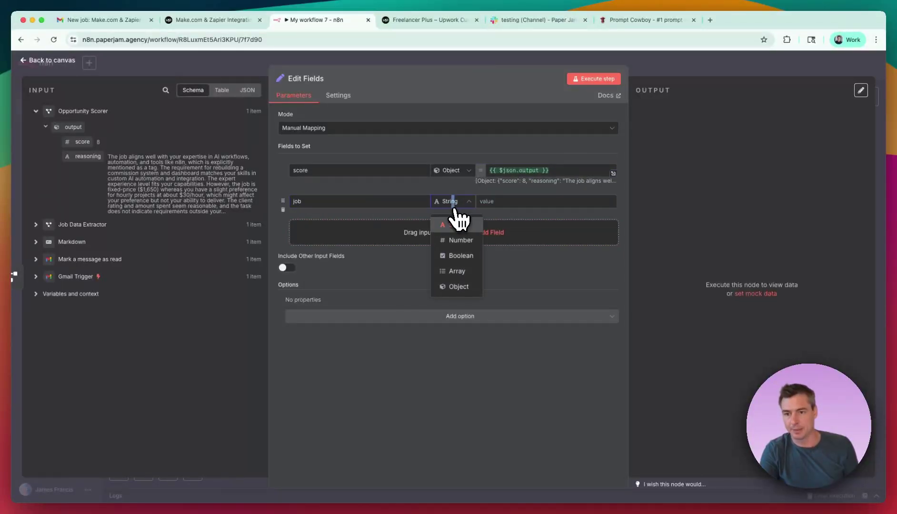
click(460, 286)
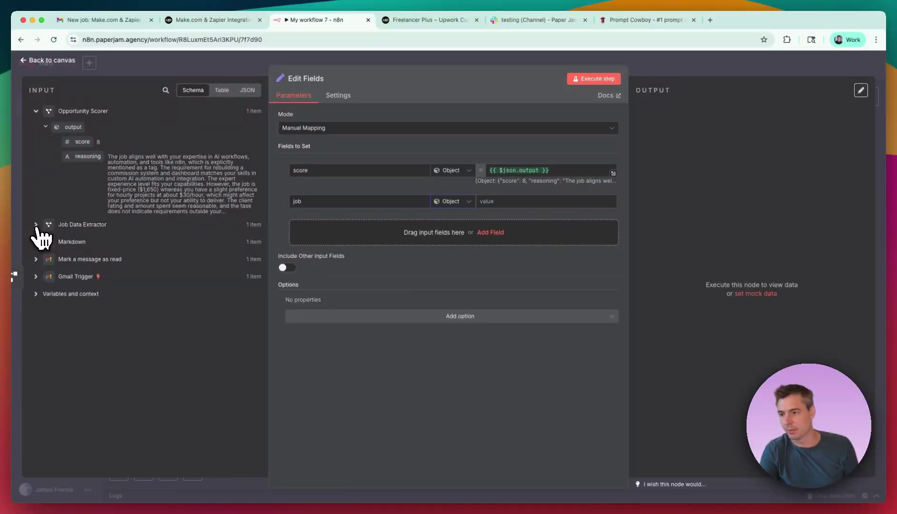
click(36, 225)
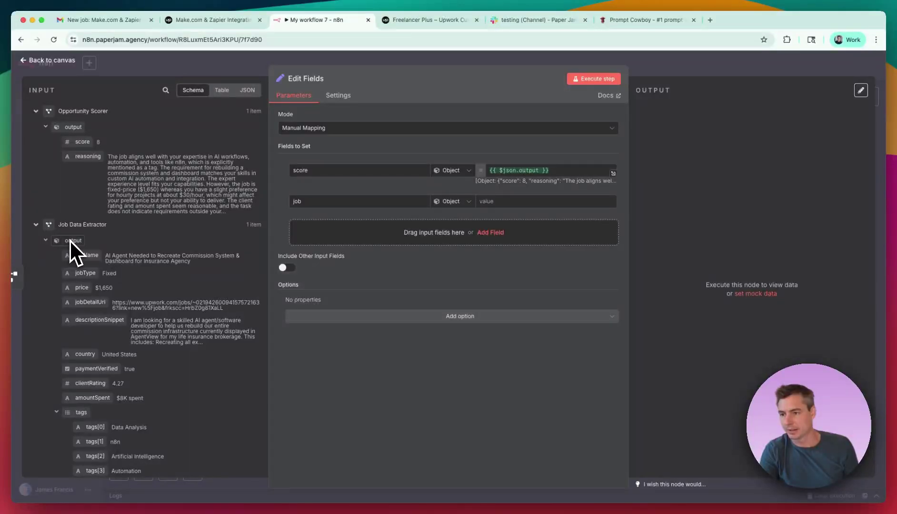
drag(69, 239, 500, 204)
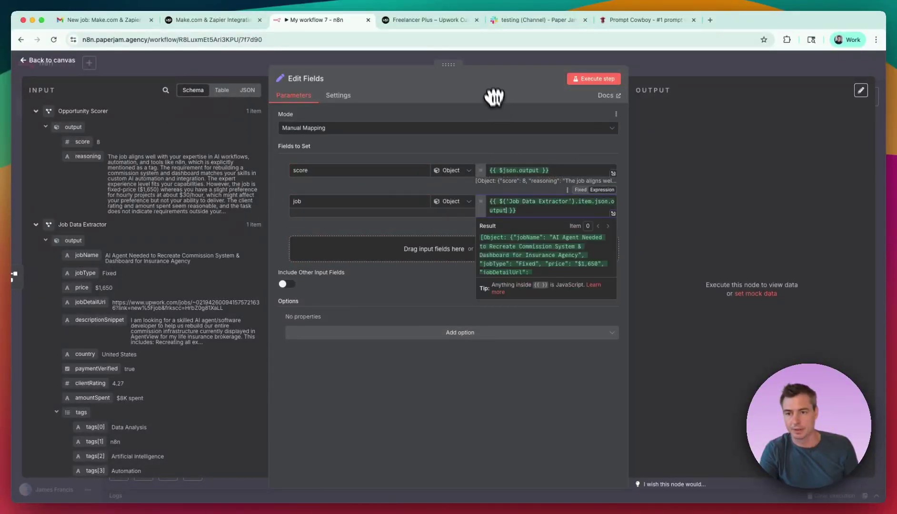
- Execute the Edit Fields node, review the combined score and job objects in its output, and return to the canvas
click(601, 79)
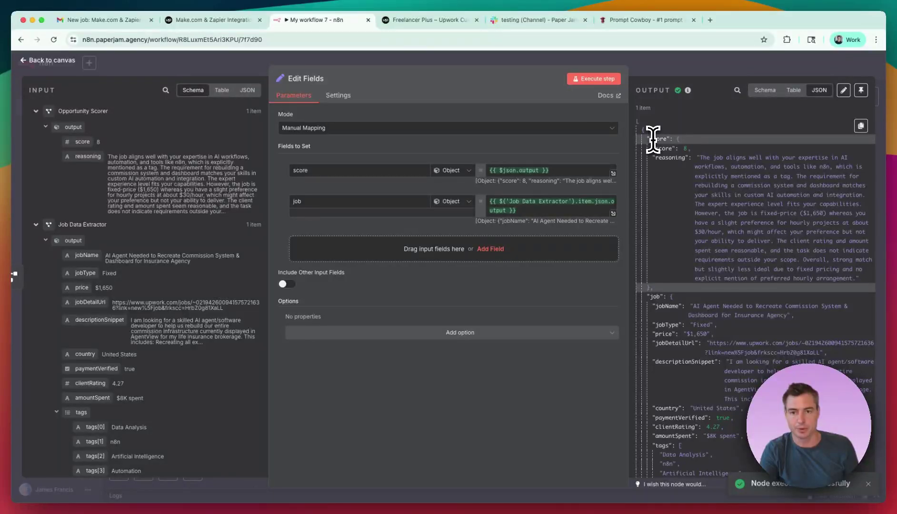
scroll(666, 210, down, 5)
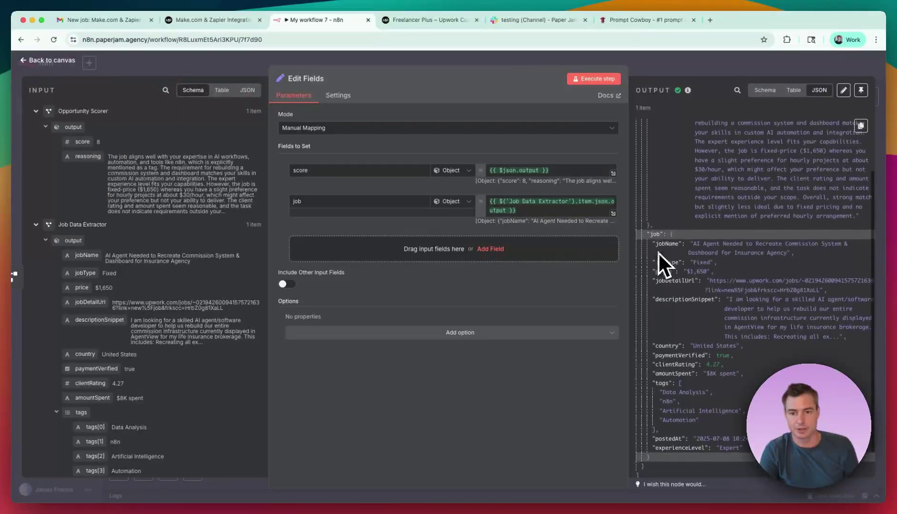
scroll(681, 246, up, 1)
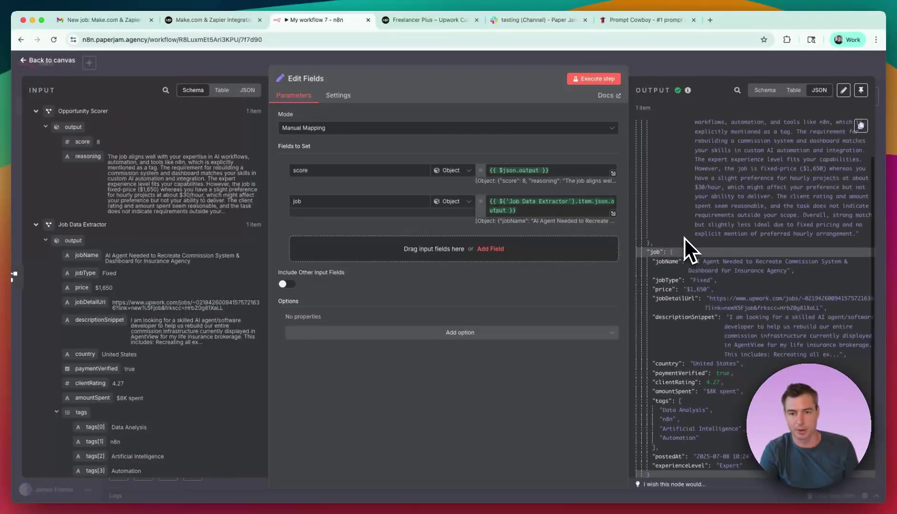
scroll(685, 237, up, 3)
click(686, 64)
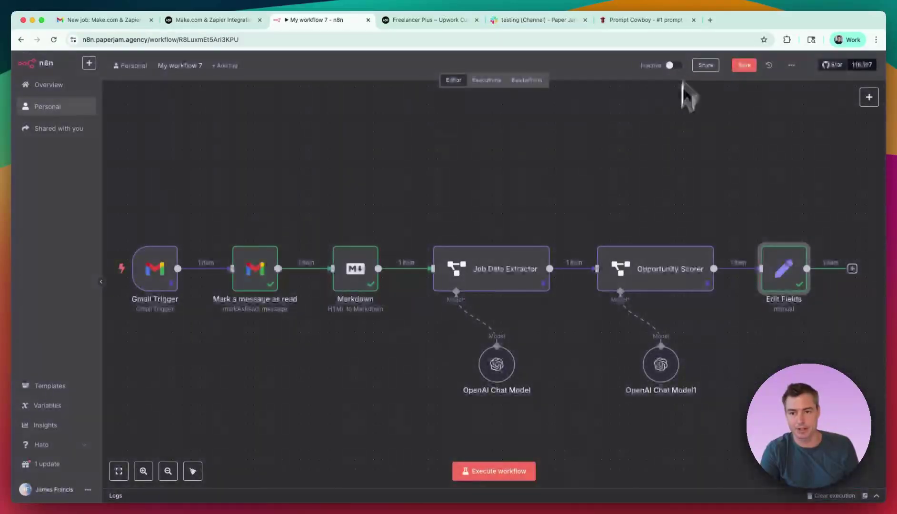
scroll(686, 274, right, 5)
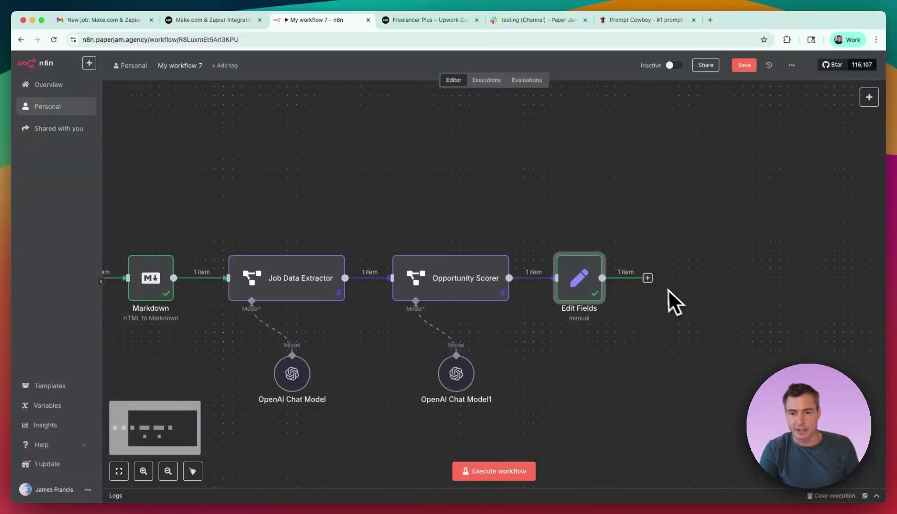
key(d)
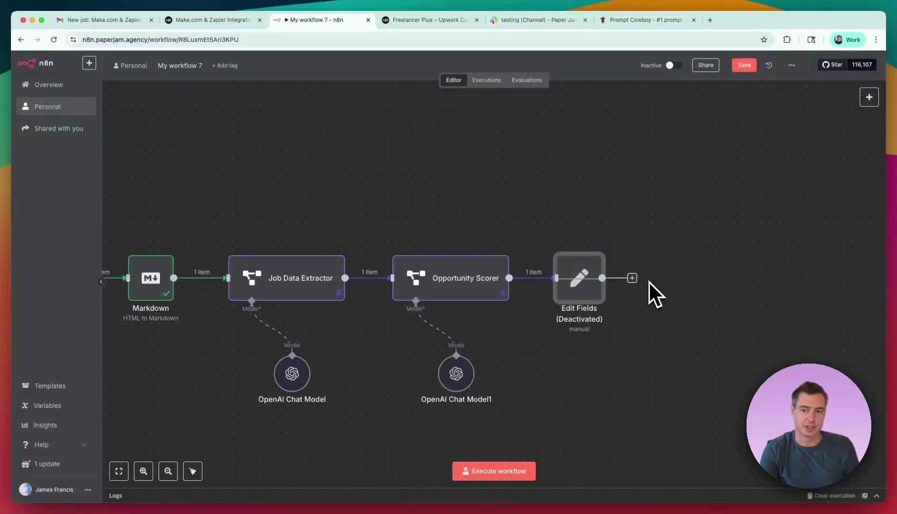
key(d)
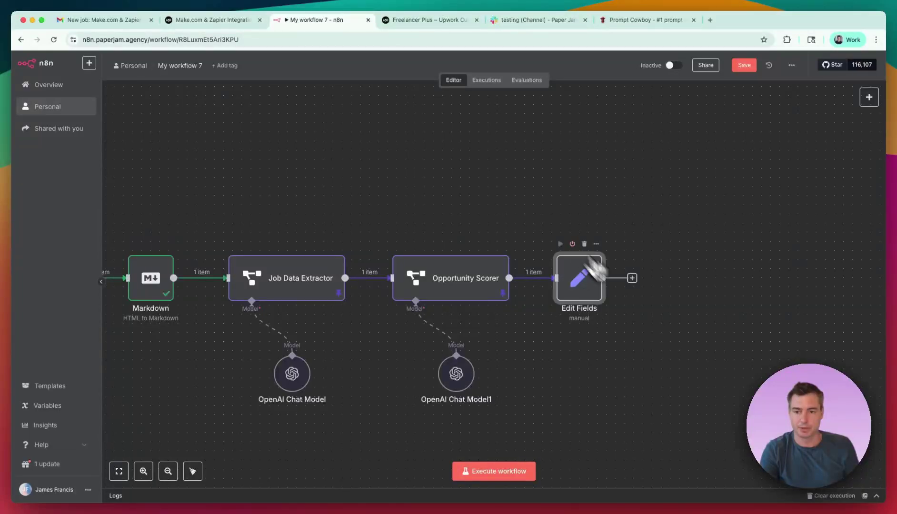
- Add a Filter node after Edit Fields and execute the previous nodes to load its input data
click(632, 278)
text(filter)
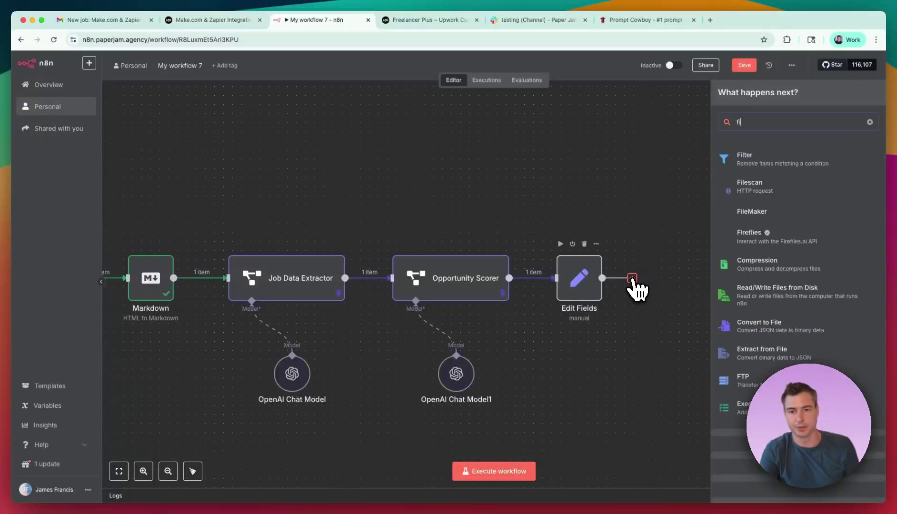
click(776, 167)
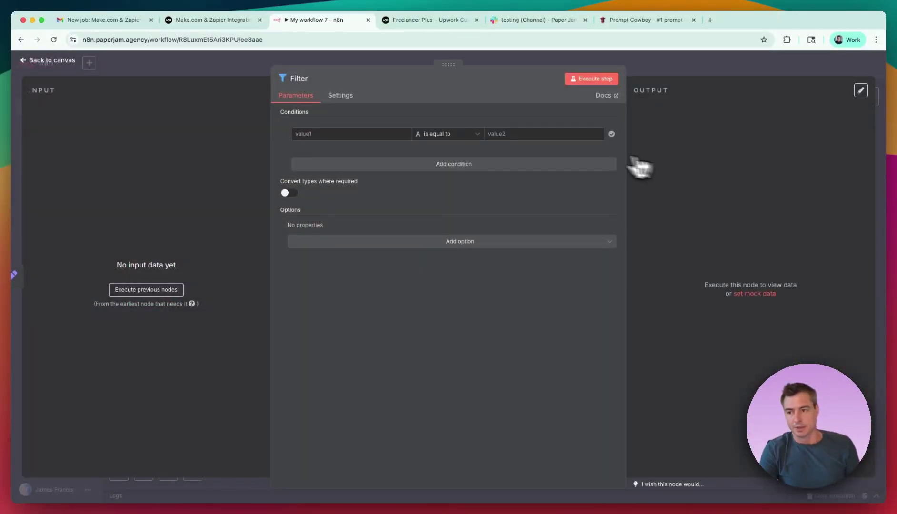
click(164, 292)
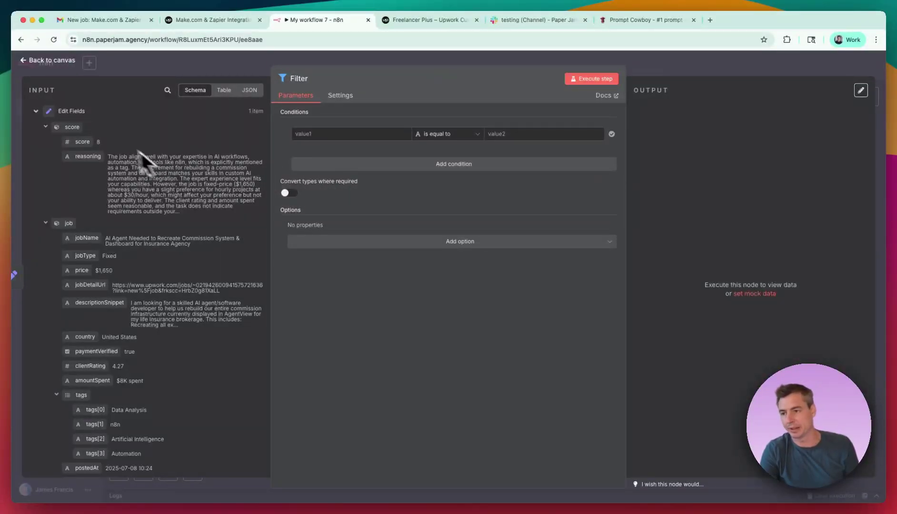
- Set the Filter's first condition to require the Edit Fields score number to be greater than or equal to 7
drag(81, 140, 328, 134)
click(464, 135)
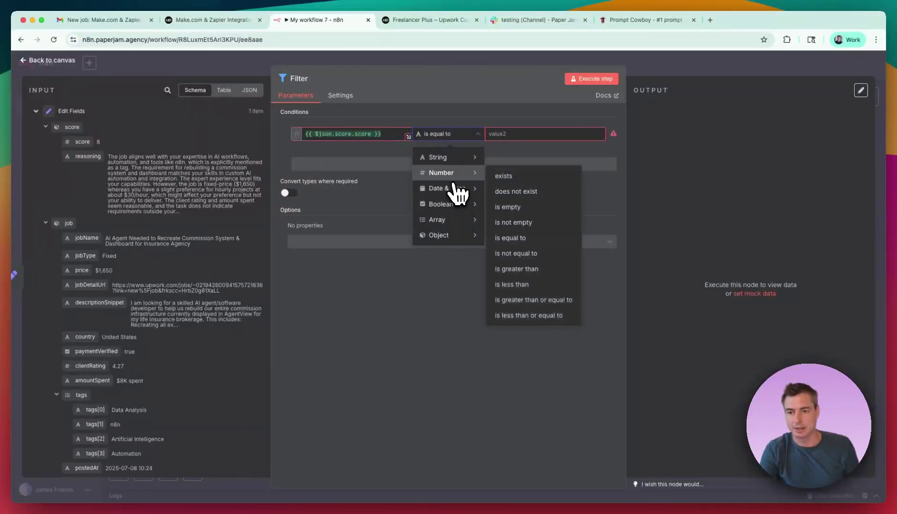
click(541, 295)
click(519, 135)
text(0)
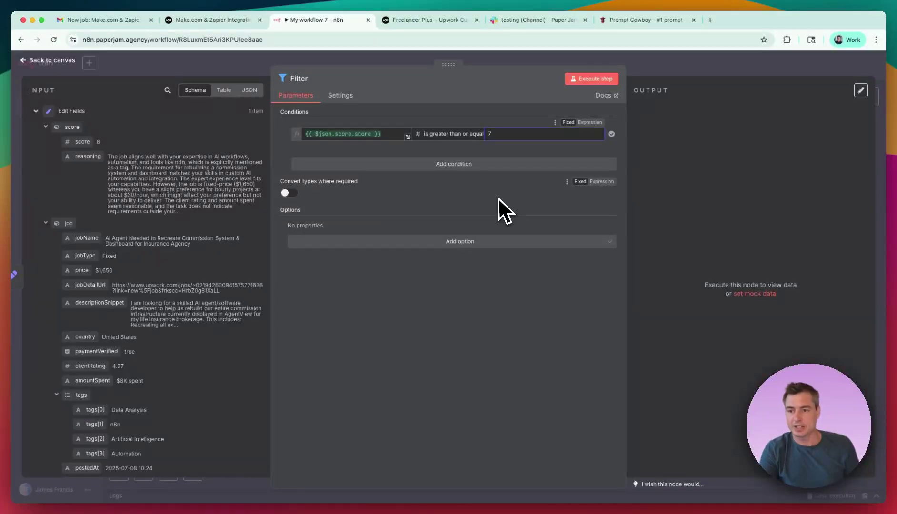
- Add a second AND condition to the Filter requiring the job's paymentVerified boolean to be true
click(443, 167)
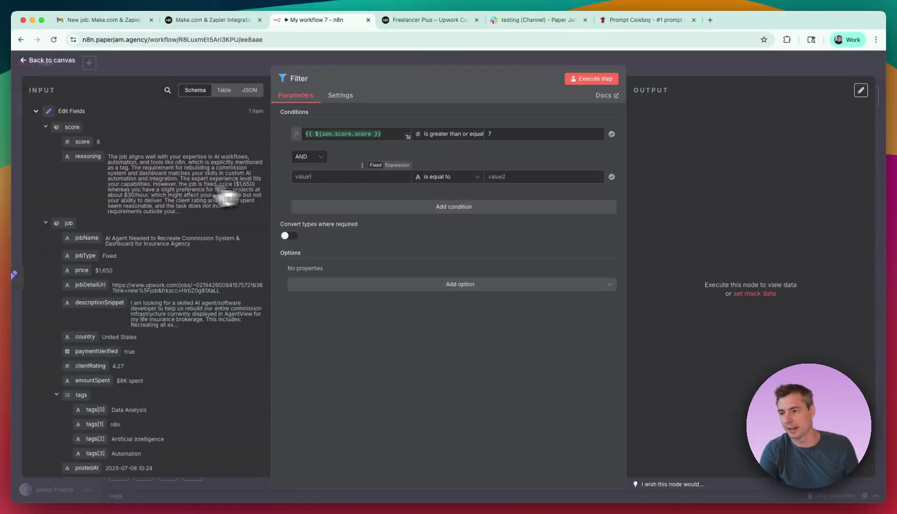
click(46, 127)
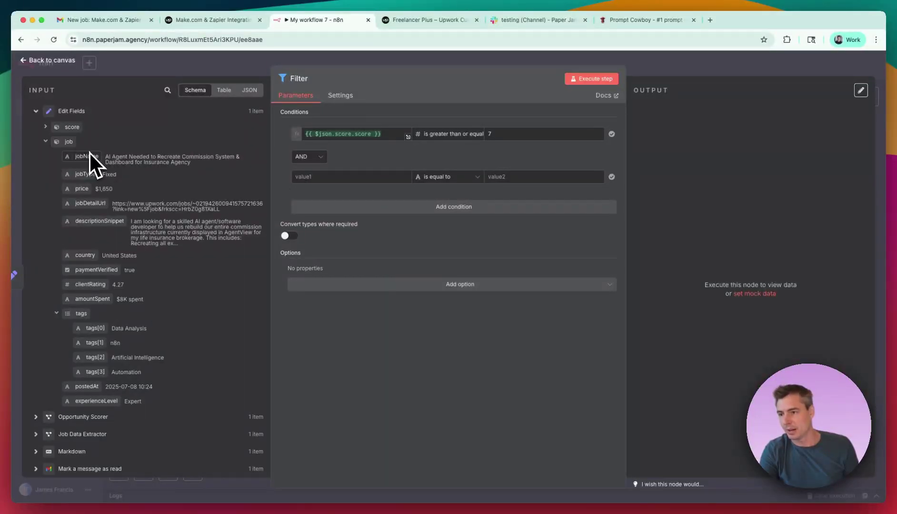
drag(96, 266, 318, 176)
click(444, 174)
mouse_move(460, 245)
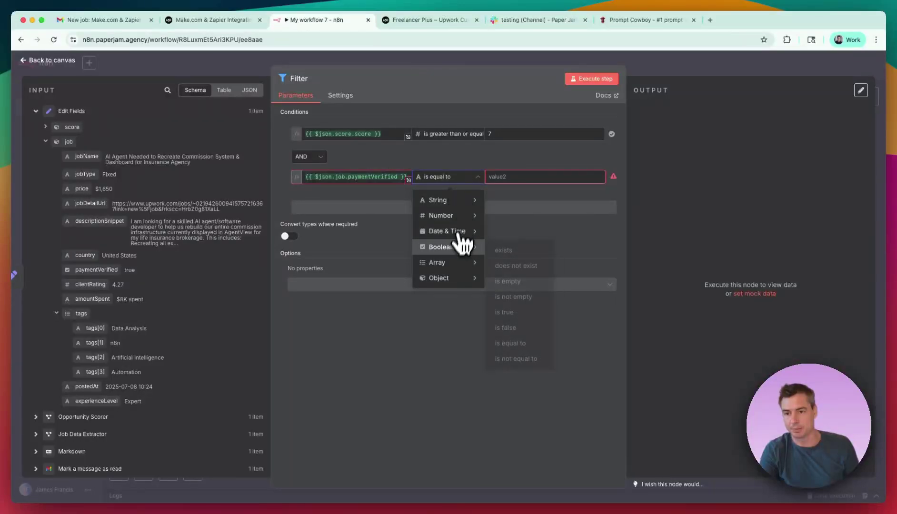
click(506, 312)
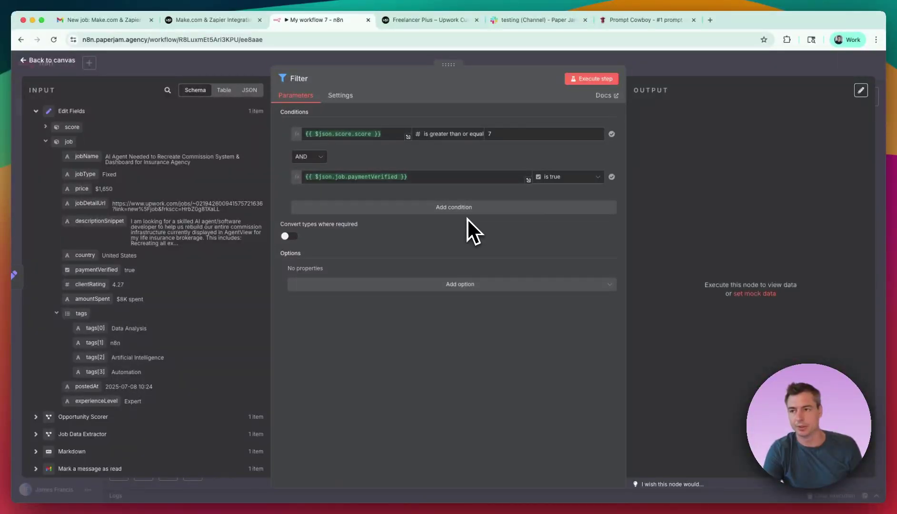
- Execute the Filter node and return to the canvas
click(595, 80)
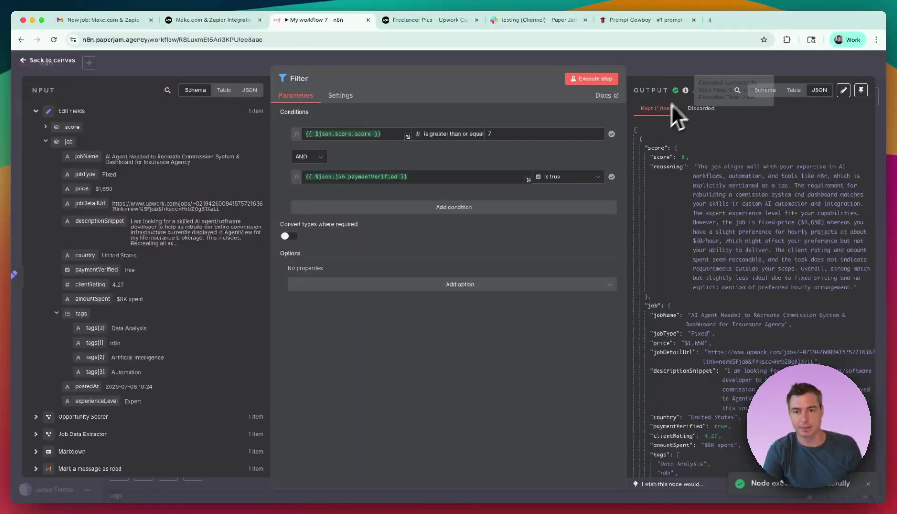
click(690, 67)
scroll(651, 305, right, 5)
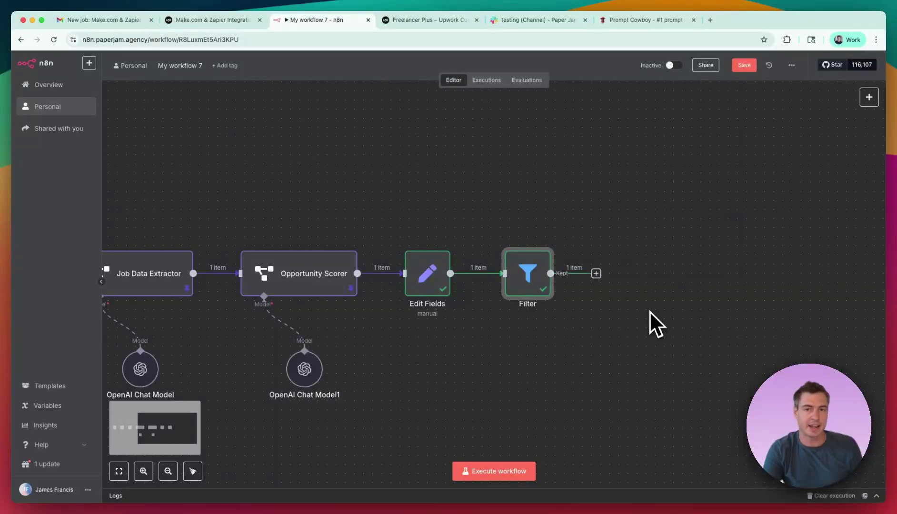
scroll(633, 393, right, 1)
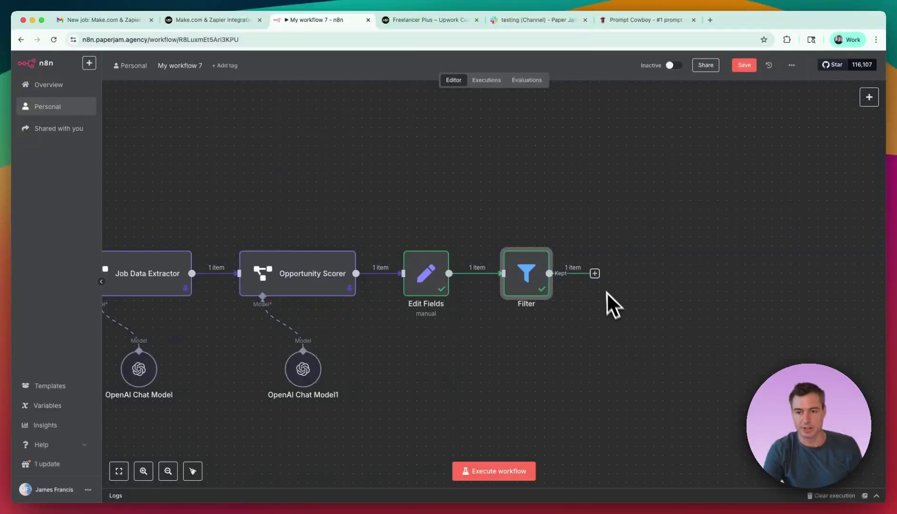
- Add a Slack node with the Send a message action to the Filter's Kept output
click(594, 273)
text(slack)
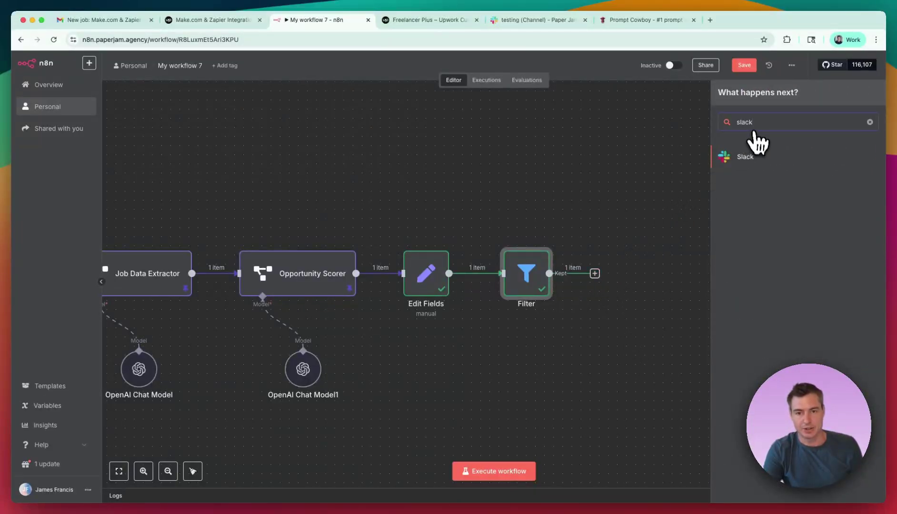
click(743, 159)
scroll(786, 285, down, 5)
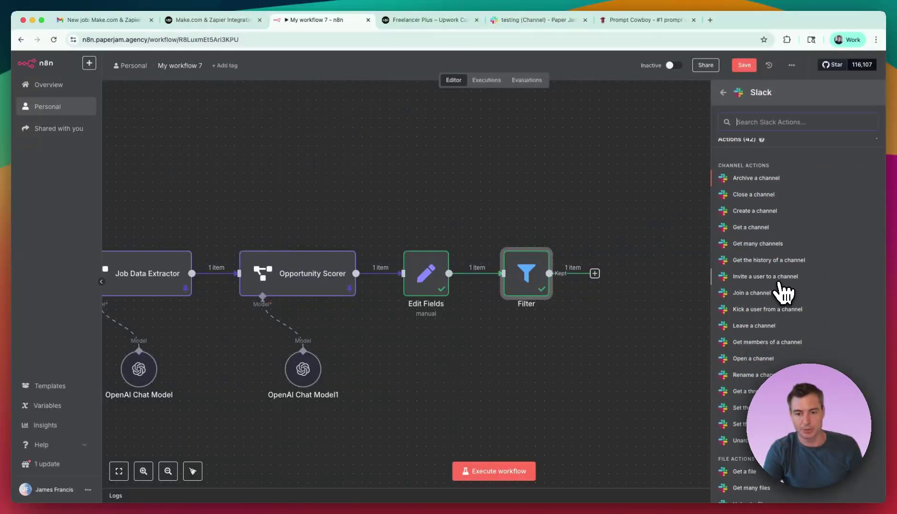
scroll(755, 389, down, 1)
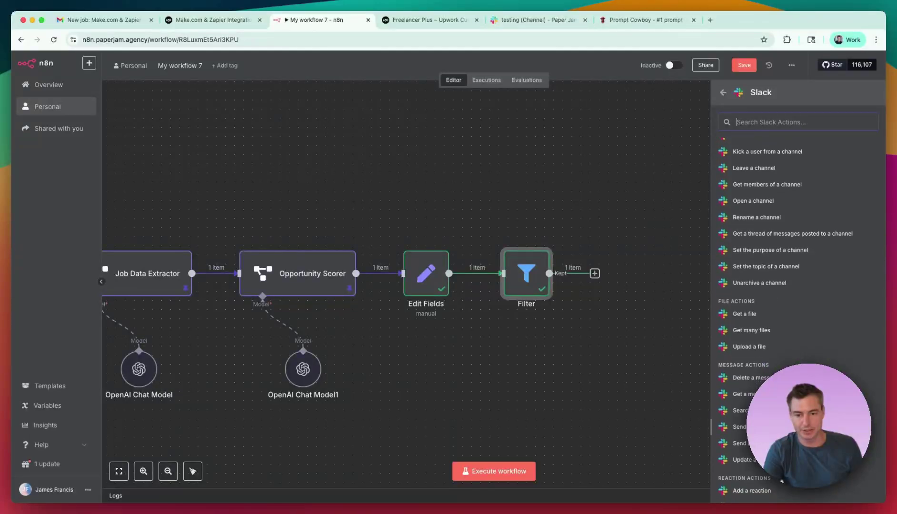
click(739, 427)
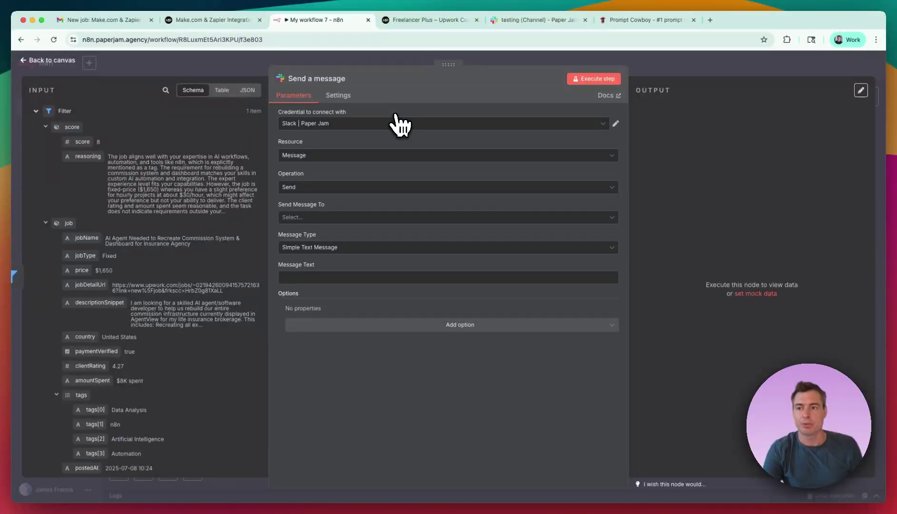
- Open api.slack.com in a new browser tab, go to Your Apps, and bring up the options for creating a new app
click(710, 21)
text(ap)
key(Return)
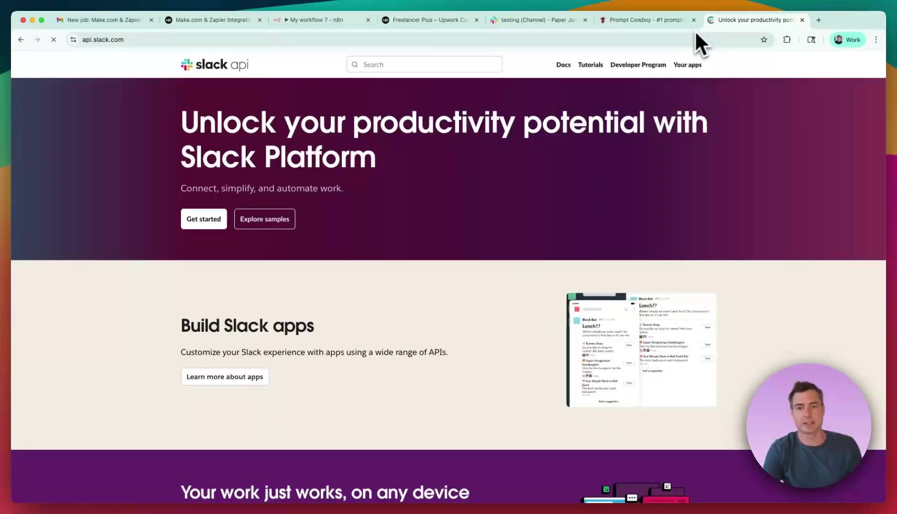
click(687, 65)
click(643, 119)
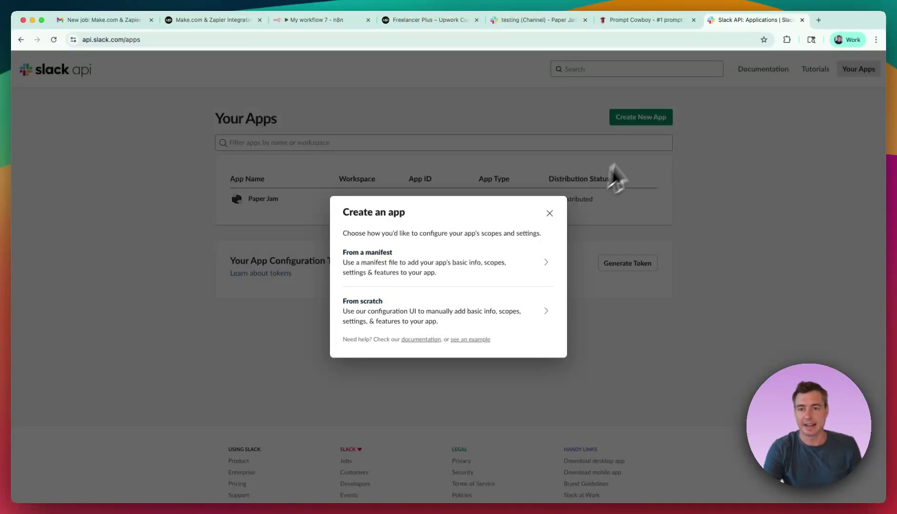
- Look at the testing channel in Slack and switch back to the n8n workflow
click(538, 24)
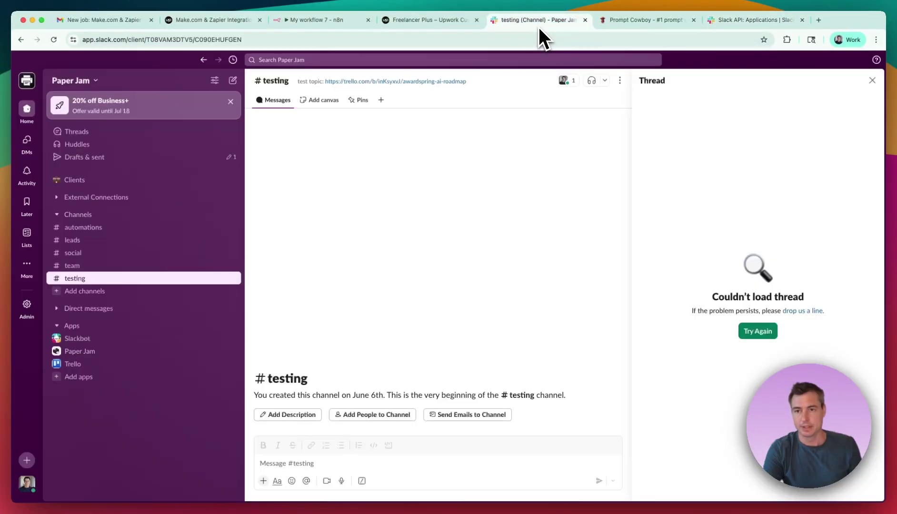
click(414, 23)
click(287, 24)
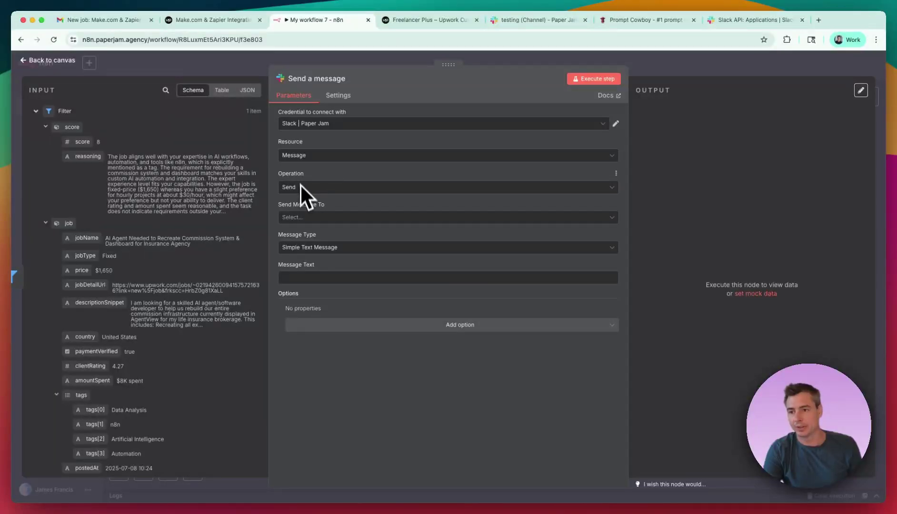
- Send the Slack message to the testing channel, chosen from the list, as a Simple Text Message
click(327, 218)
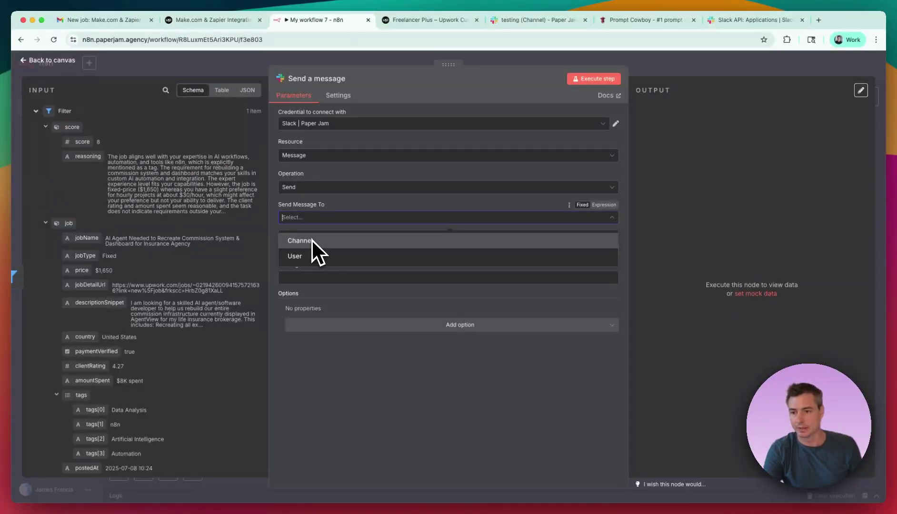
click(312, 240)
click(350, 247)
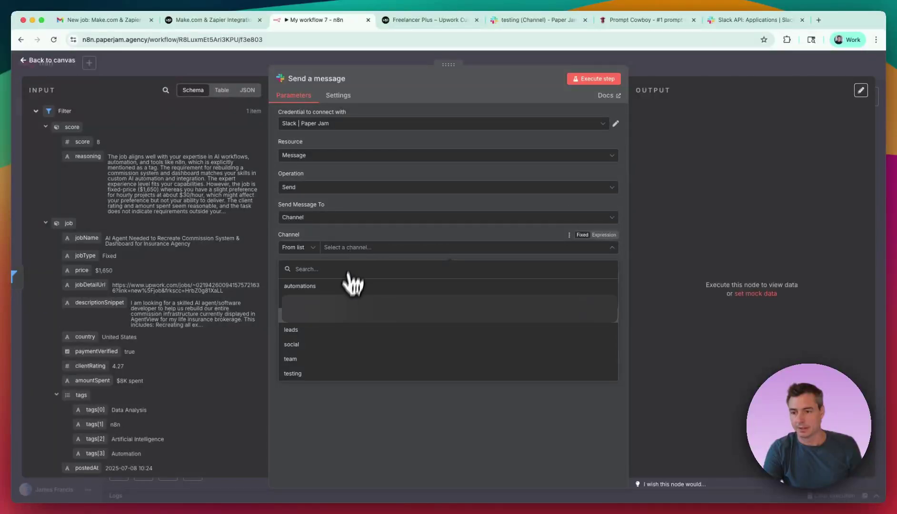
click(319, 374)
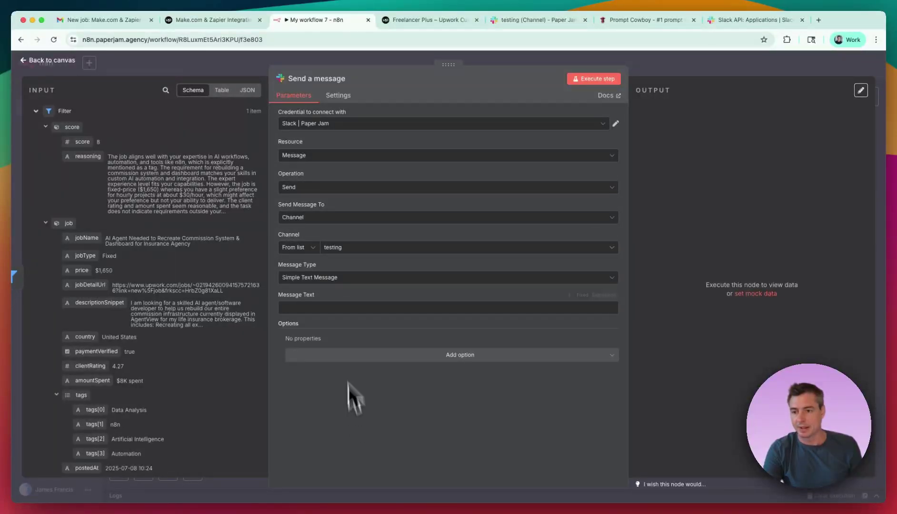
click(323, 280)
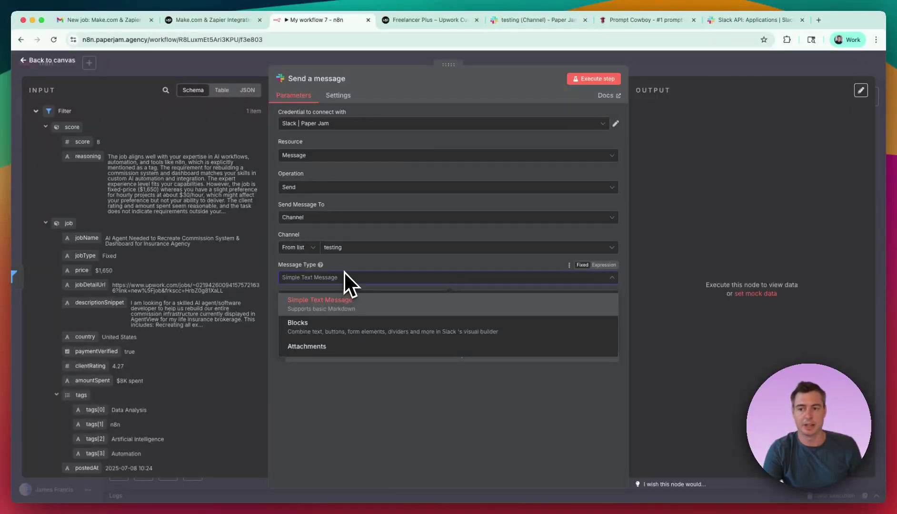
click(339, 305)
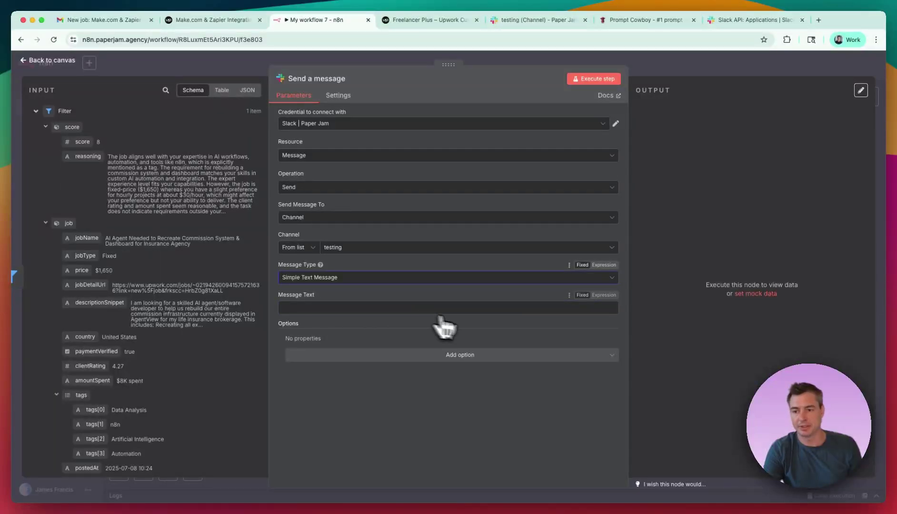
- Make the message text an expression and paste in the prepared "New Upwork Job Opportunity!" template with its job and score fields
click(604, 295)
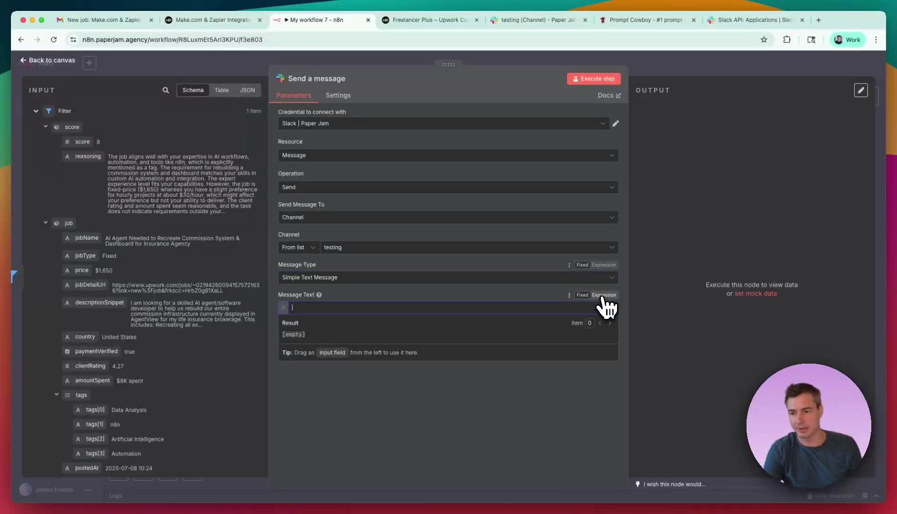
key(super+Tab)
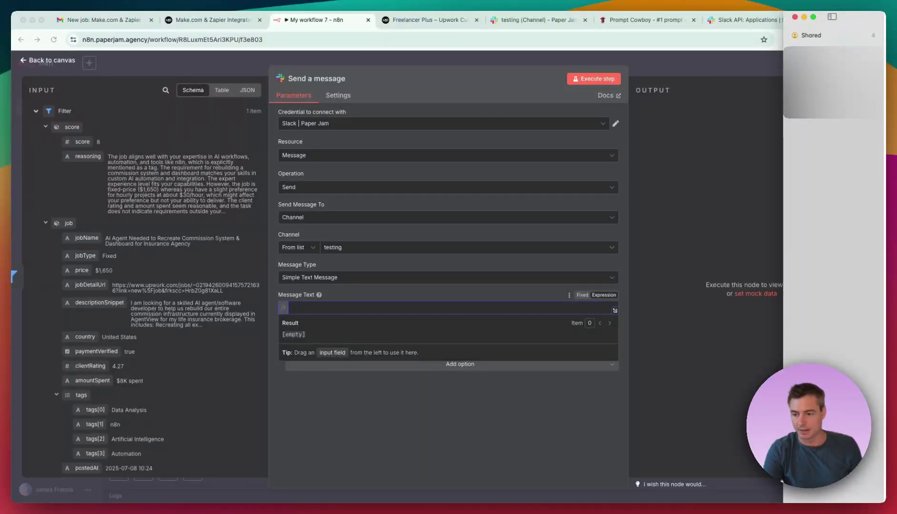
click(347, 312)
key(super+v)
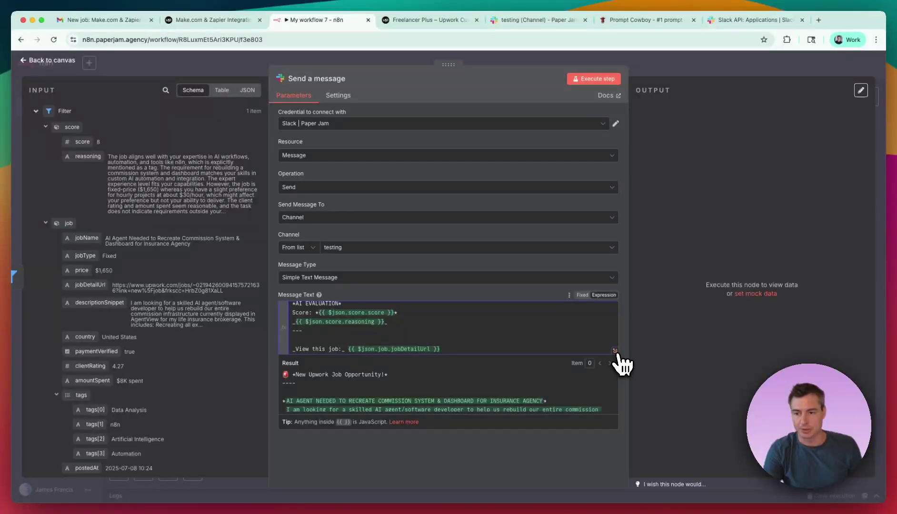
- Review the message template's job details, AI evaluation and job link in the expanded expression editor, and close it
click(615, 351)
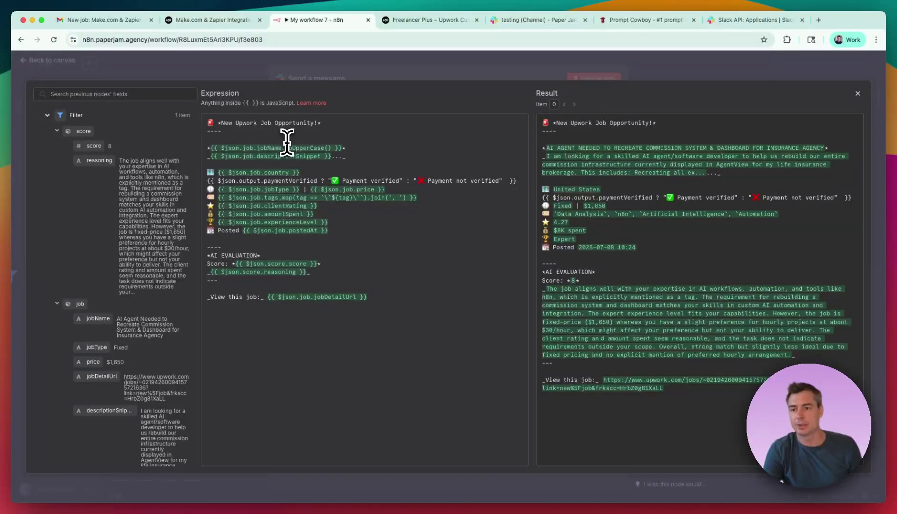
drag(209, 173, 358, 232)
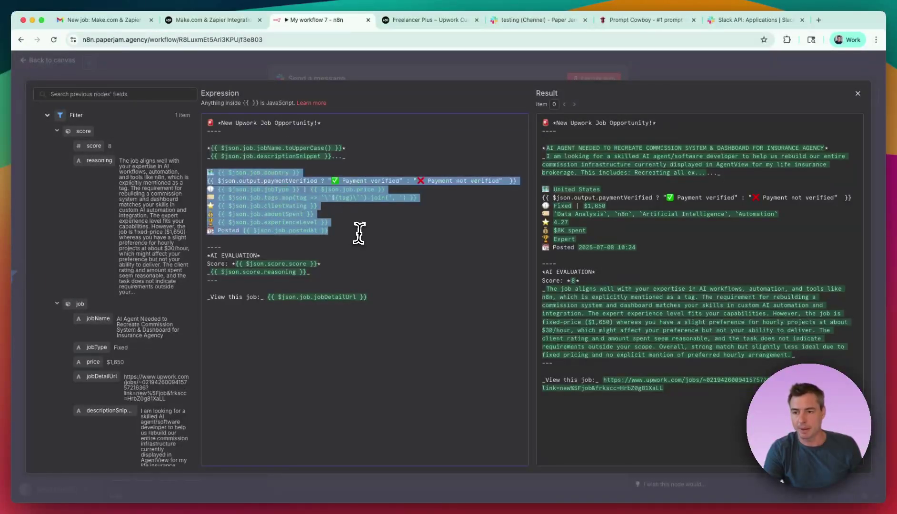
click(288, 188)
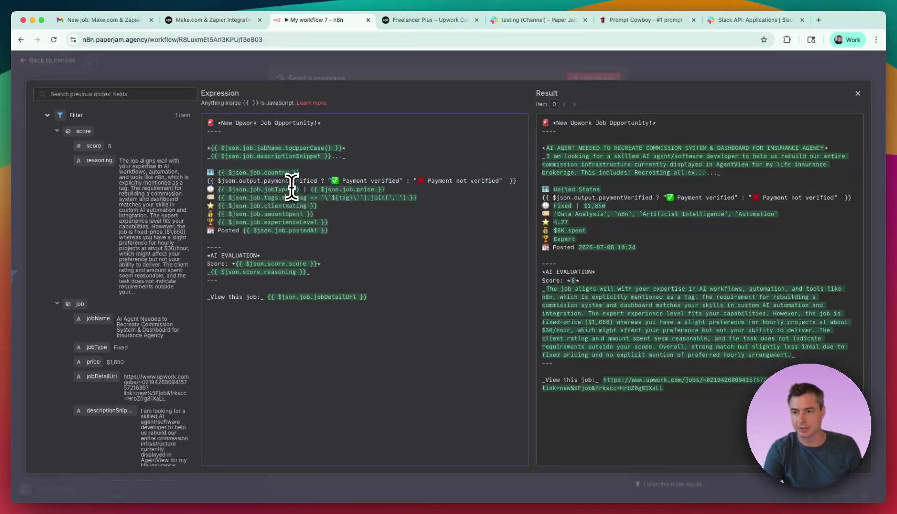
click(334, 232)
drag(207, 254, 345, 274)
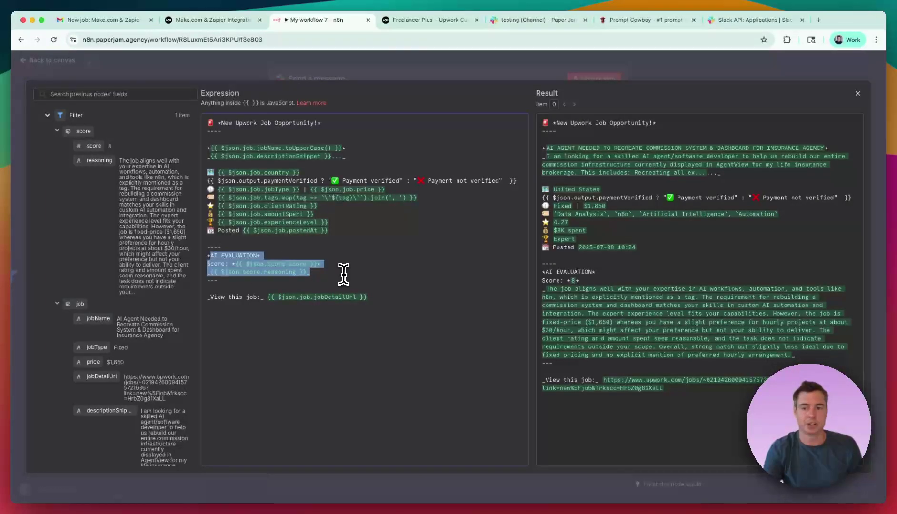
click(361, 311)
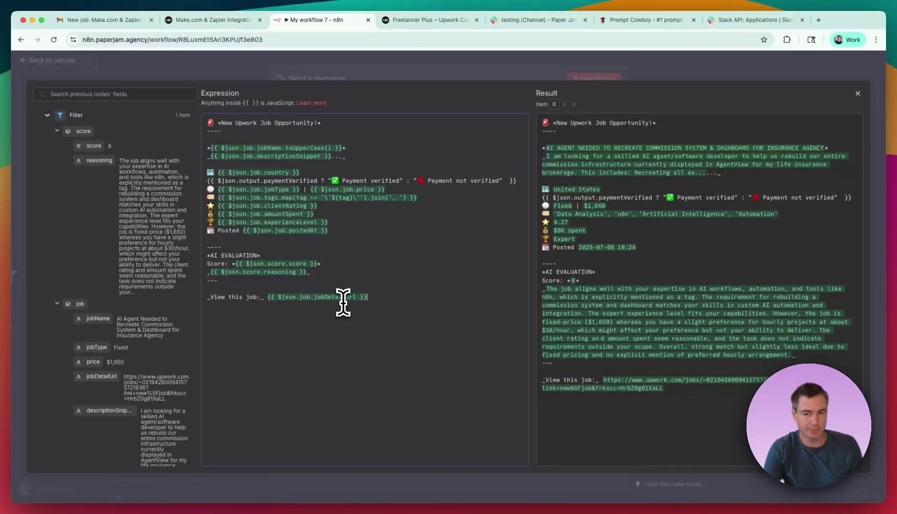
click(857, 93)
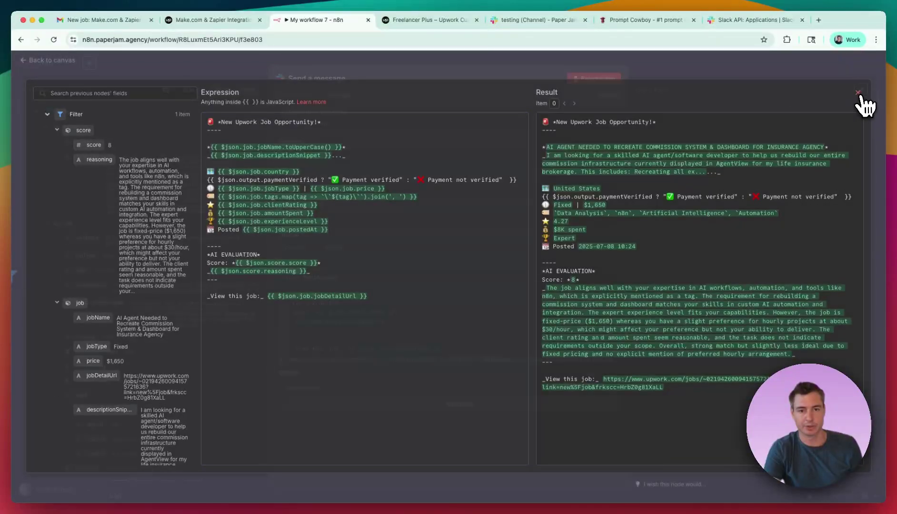
- Execute the Send a message node and check the job notification posted in Slack's testing channel
click(596, 79)
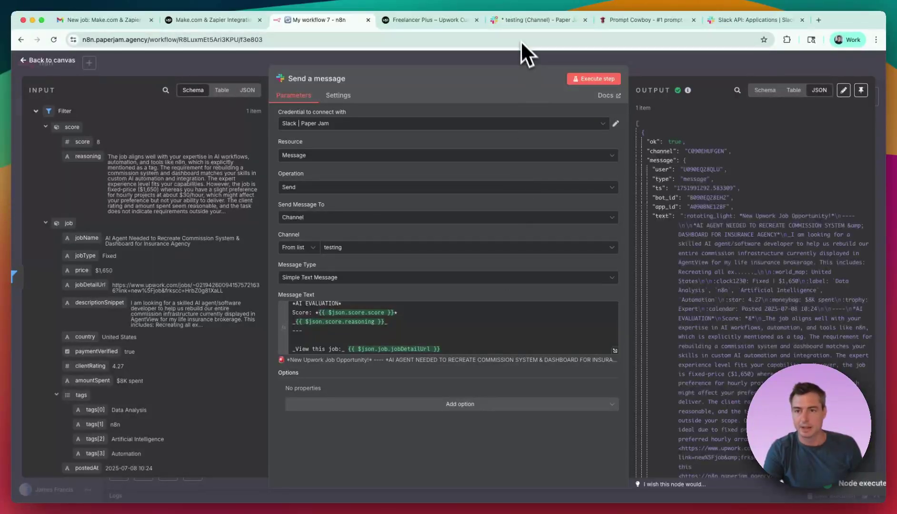
click(513, 25)
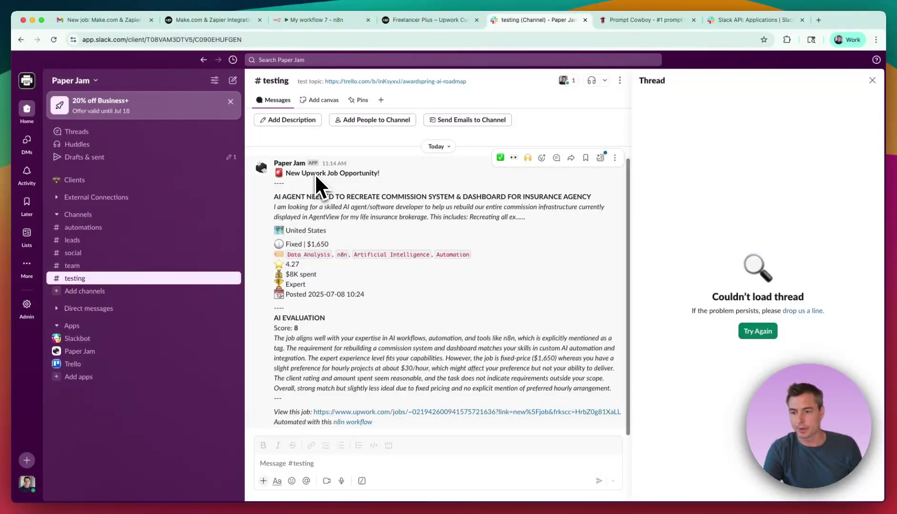
drag(306, 197, 407, 271)
click(412, 276)
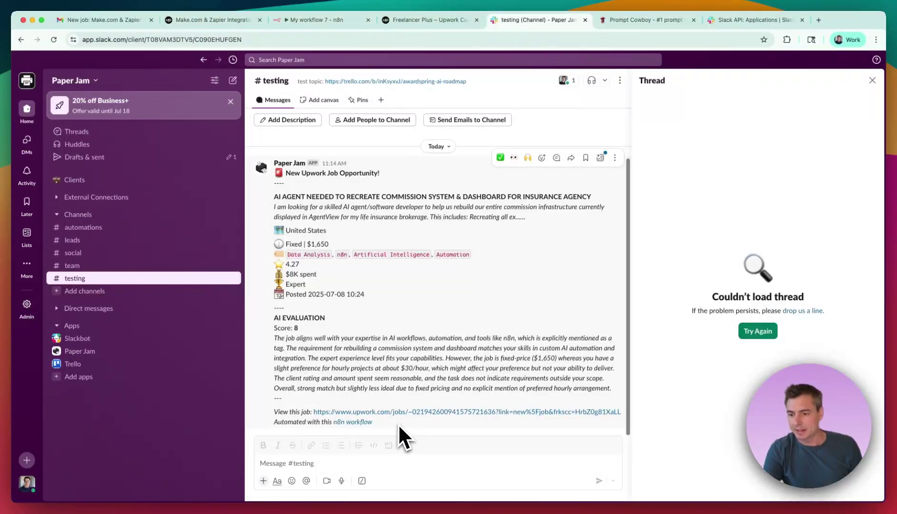
drag(400, 426, 379, 374)
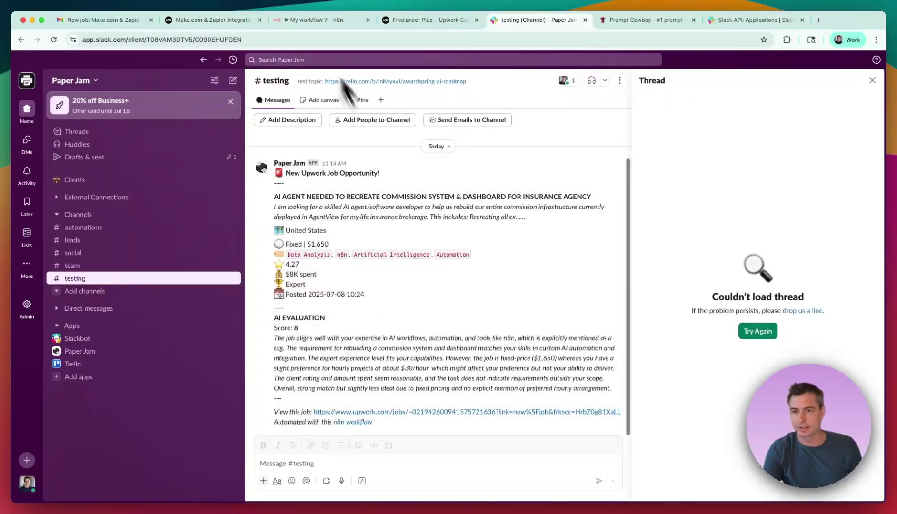
- Add the Include Link to Workflow option to the Send a message node, turn it off, and return to the workflow canvas
click(301, 21)
click(392, 405)
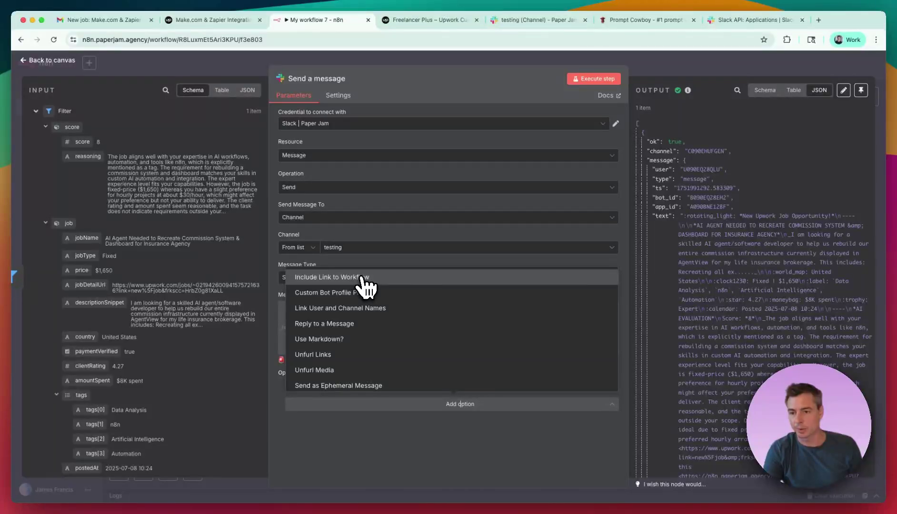
click(364, 280)
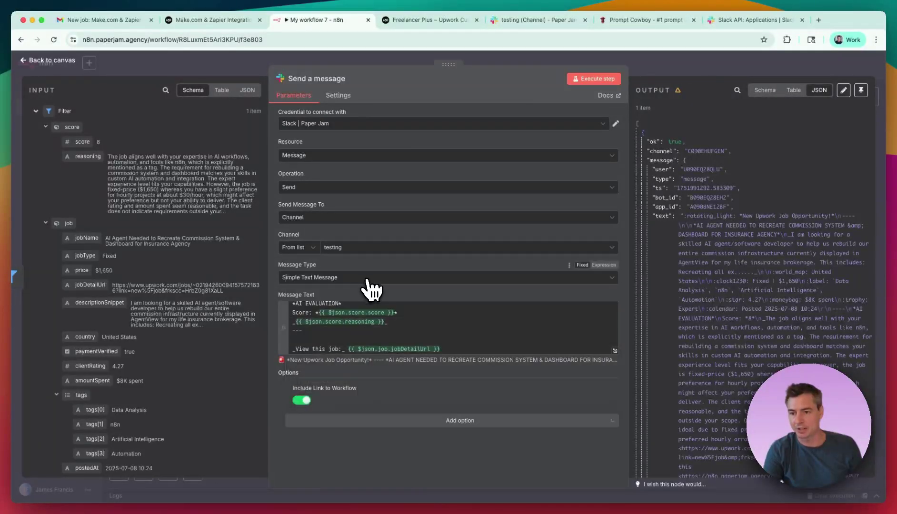
click(305, 402)
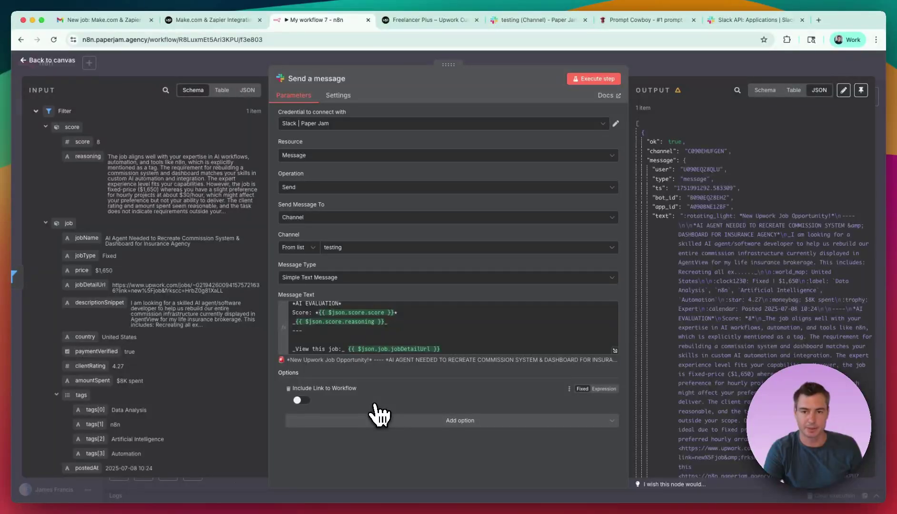
click(369, 62)
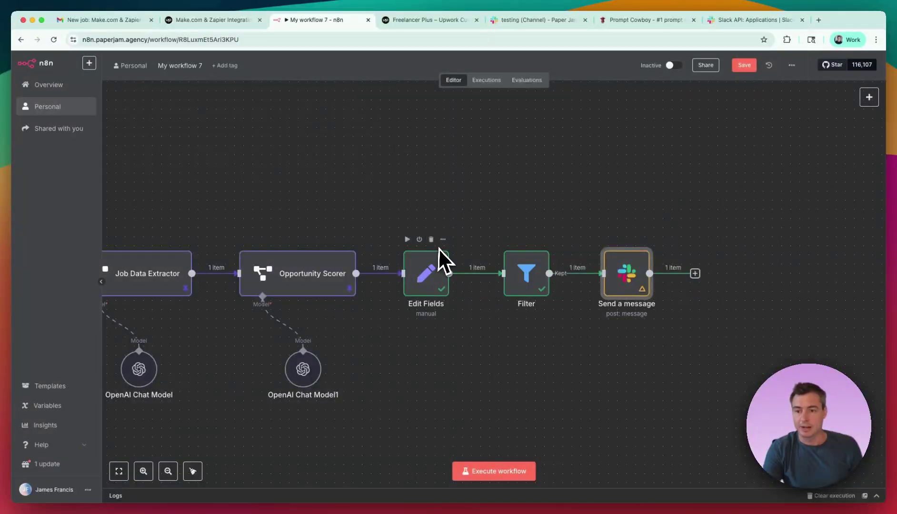
- Review the job-matching prompt text in the Opportunity Scorer node from situation to evaluation instructions, and close the node
scroll(395, 280, left, 5)
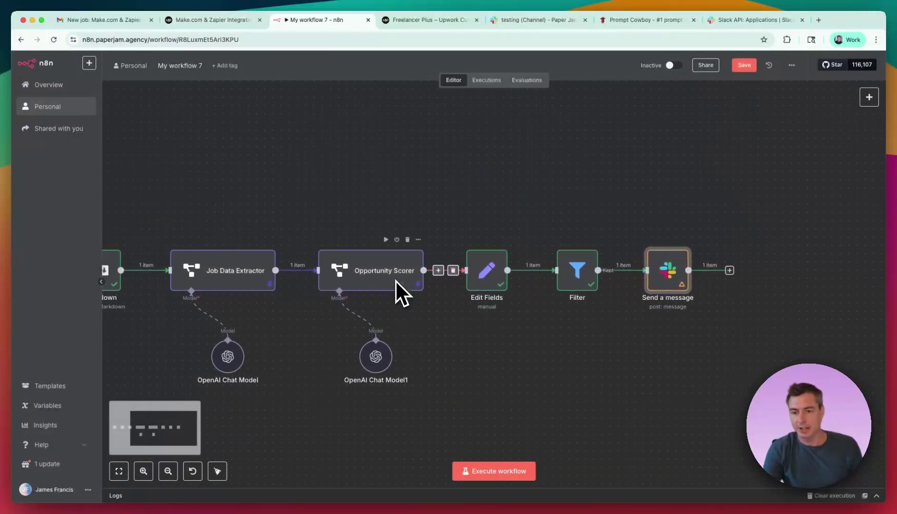
scroll(395, 282, down, 5)
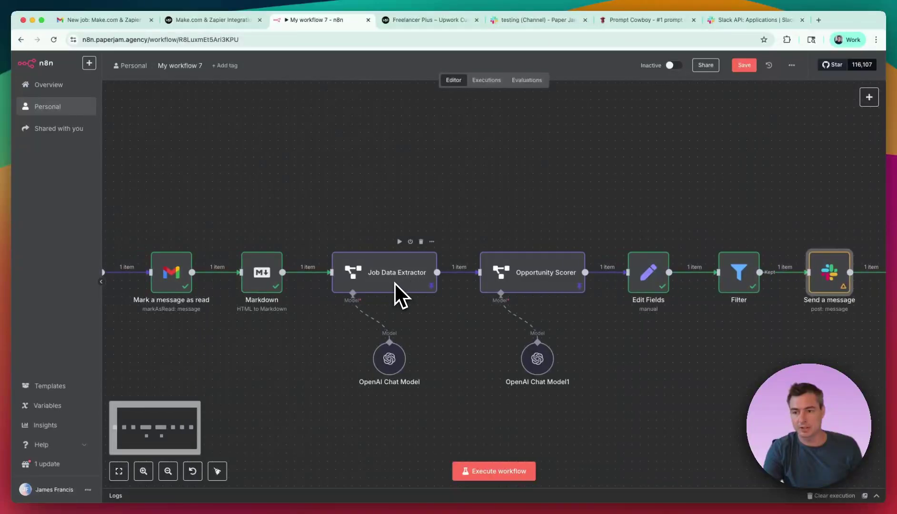
scroll(393, 283, up, 5)
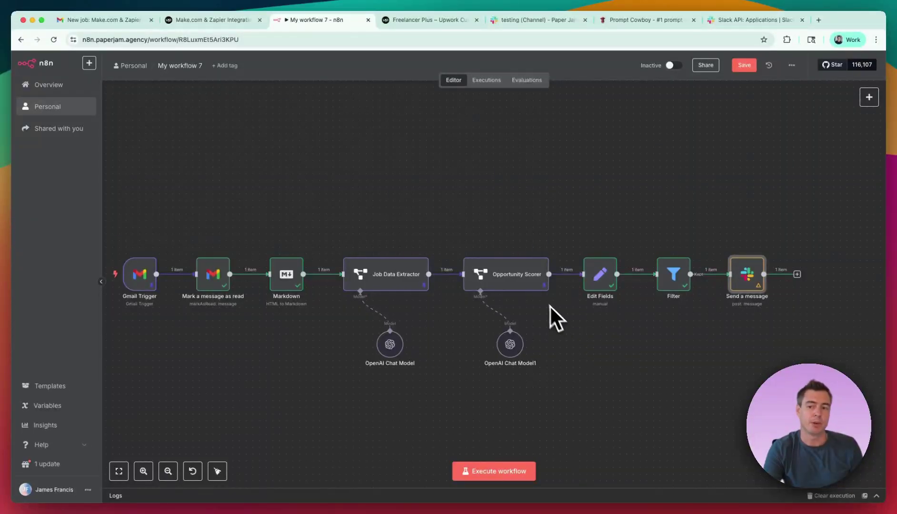
double_click(516, 281)
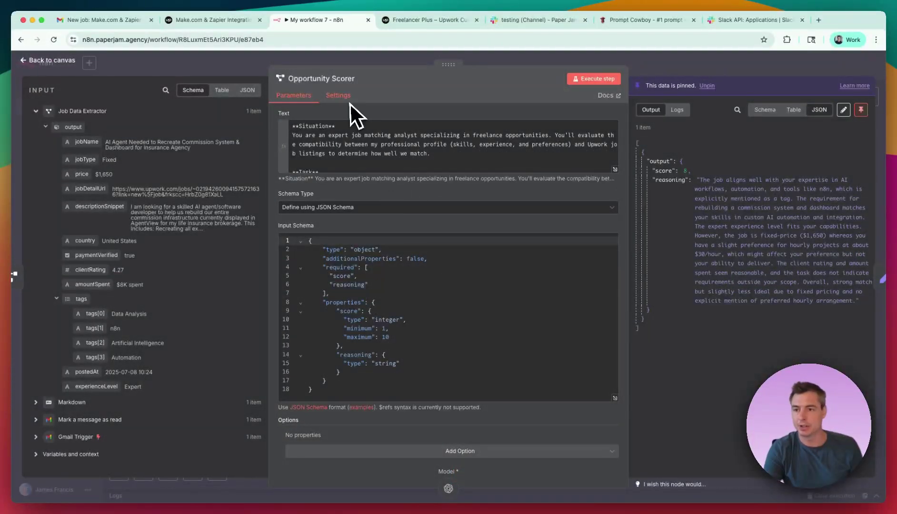
scroll(376, 145, down, 3)
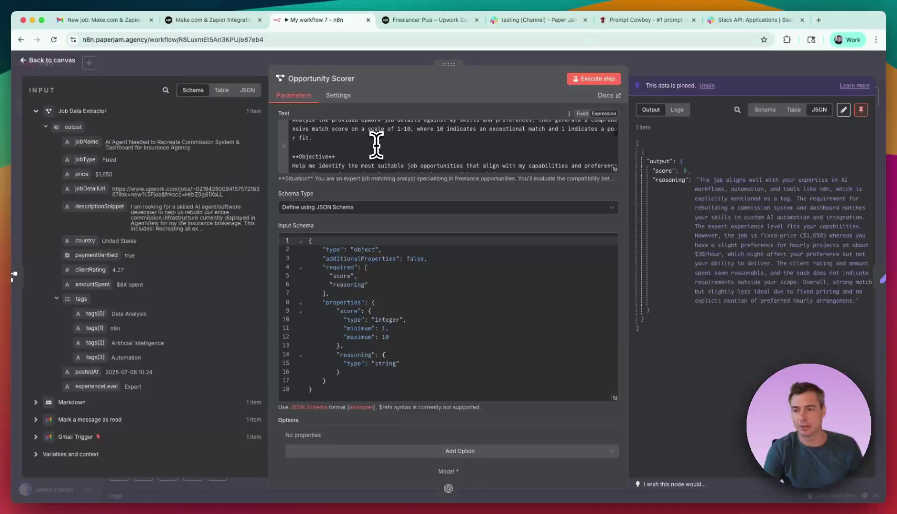
scroll(376, 145, down, 8)
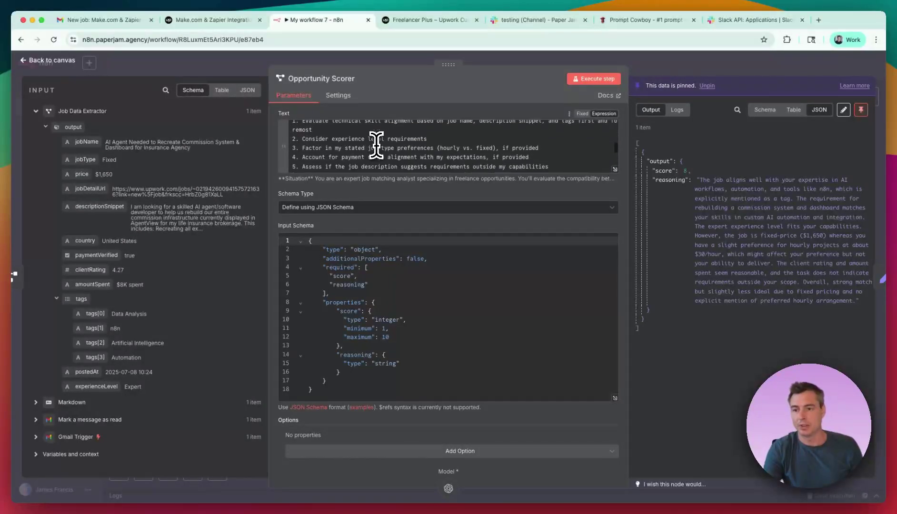
scroll(372, 140, up, 10)
scroll(352, 138, down, 2)
scroll(306, 124, up, 2)
drag(304, 124, 348, 182)
click(353, 63)
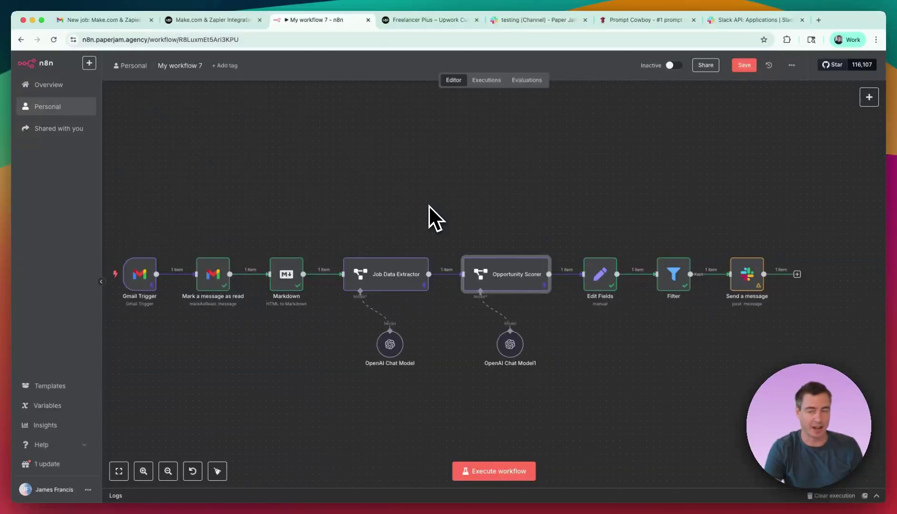
scroll(428, 204, down, 1)
scroll(428, 205, left, 1)
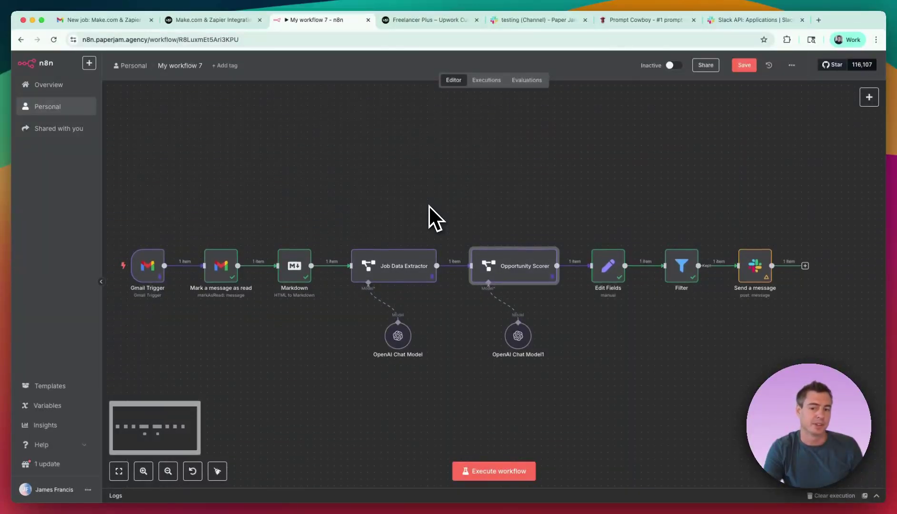
scroll(428, 205, left, 2)
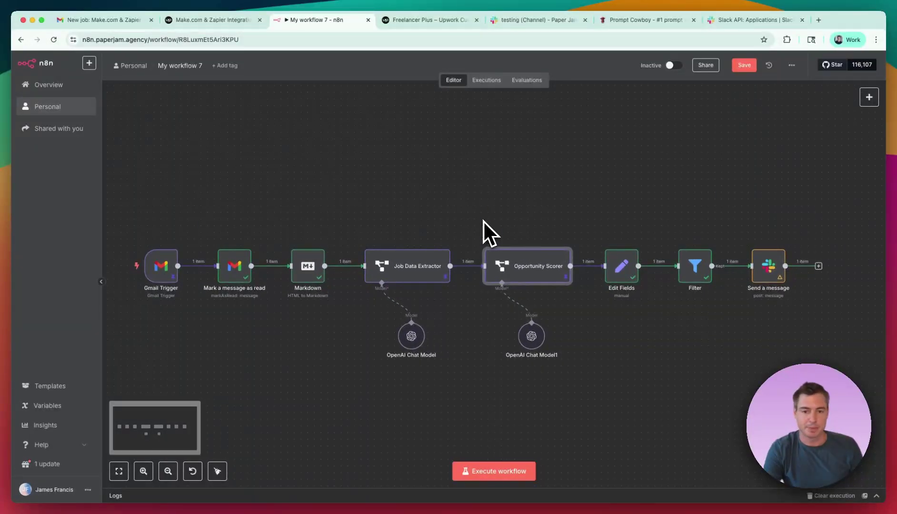